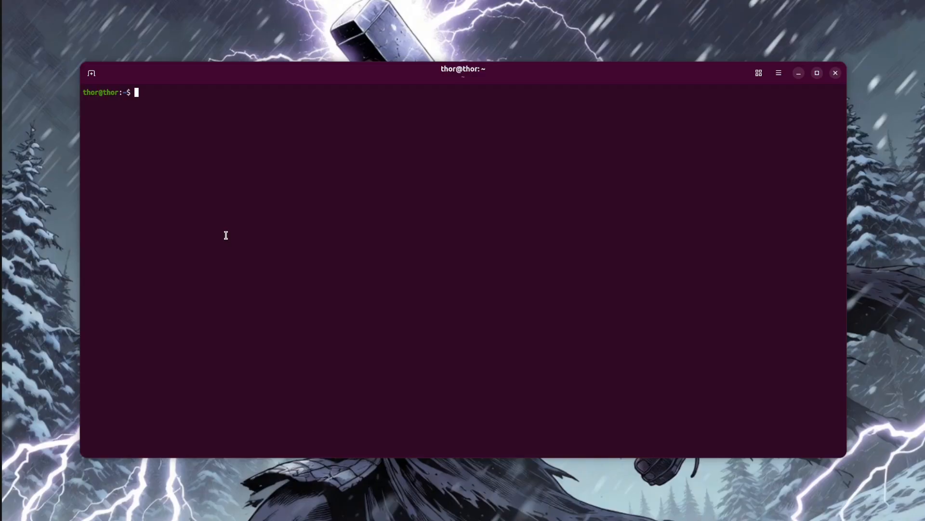
Switch to Firefox and open opnsense.org in a new tab.
click(5, 45)
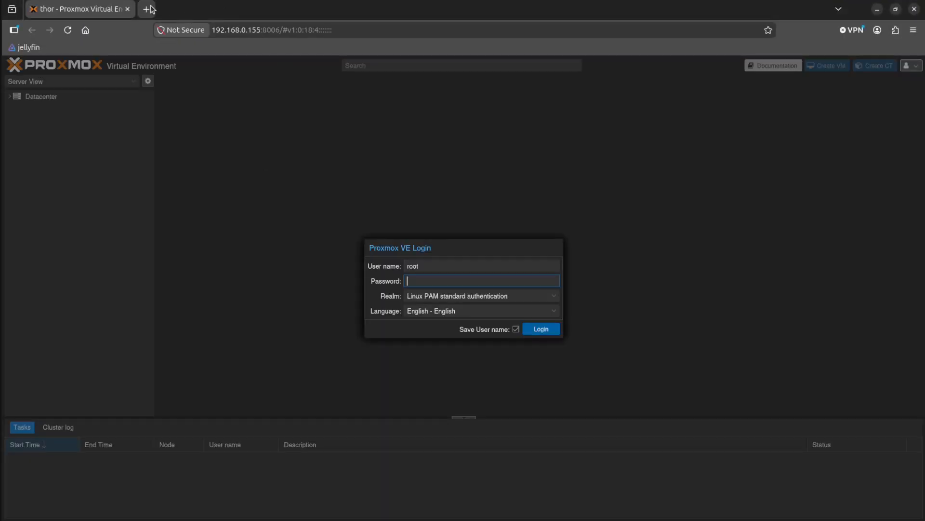
click(144, 9)
click(206, 30)
text(open)
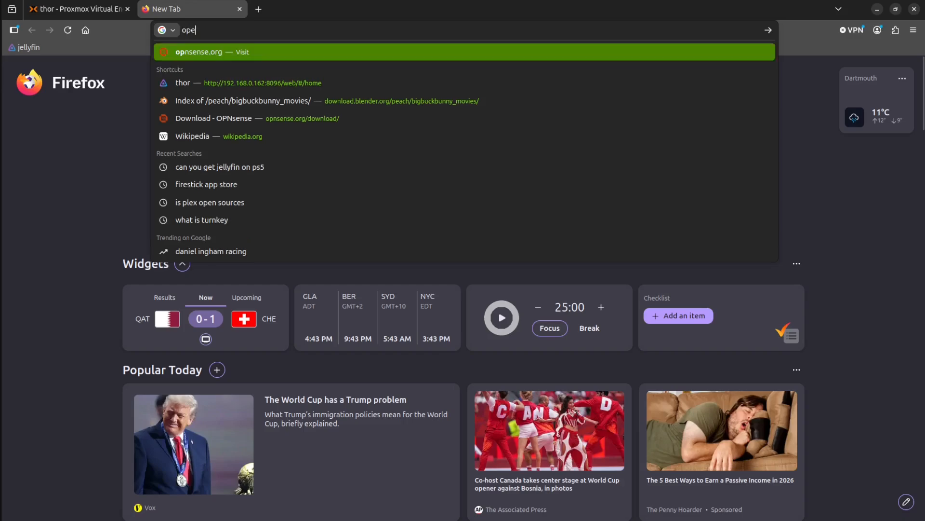
key(BackSpace)
key(BackSpace)
text(nsense.org/)
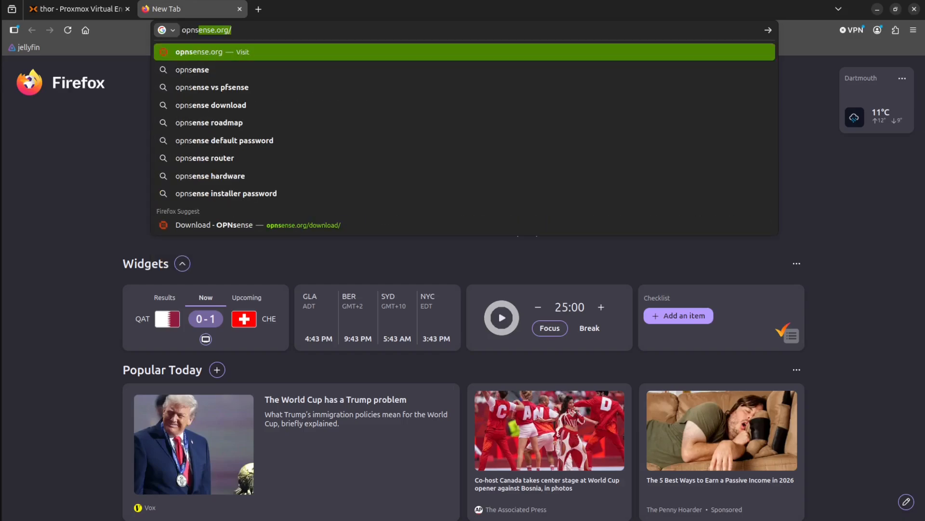
key(Return)
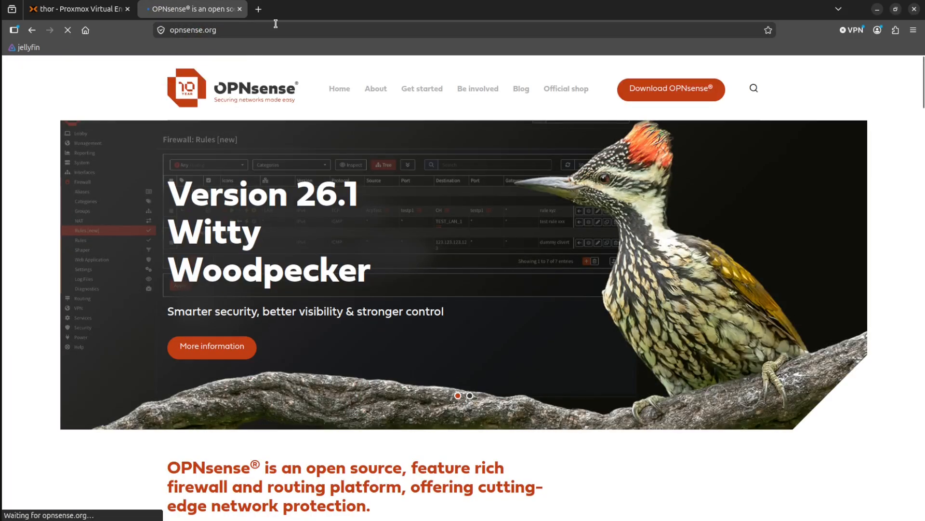
Go to the OPNsense download page at opnsense.org/download/.
click(276, 26)
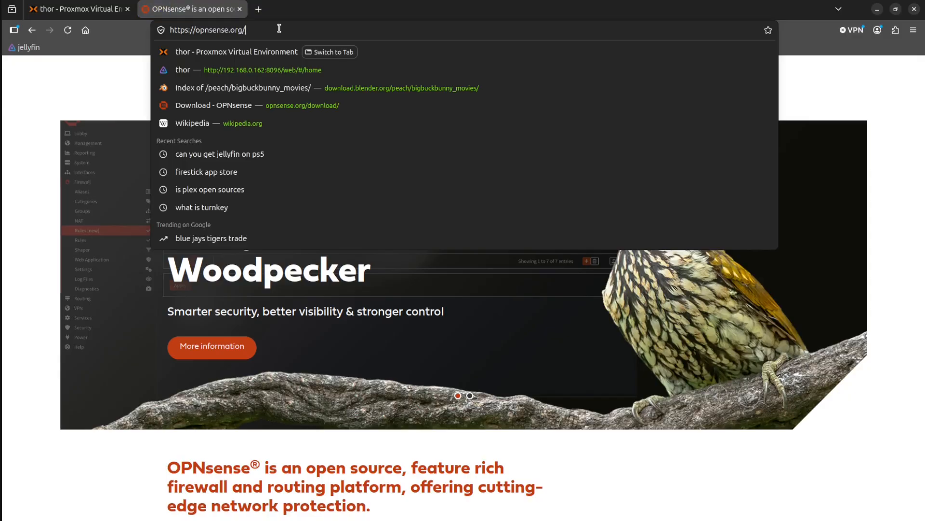
text(down)
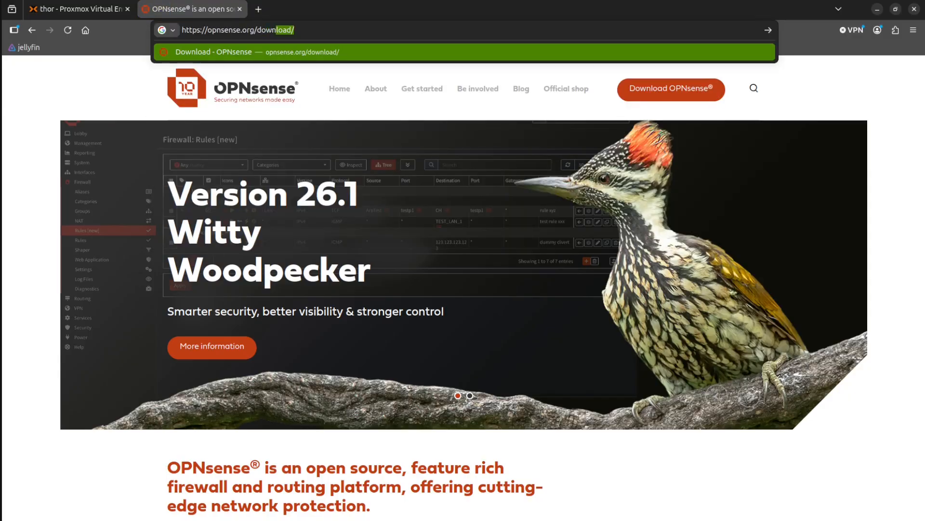
key(Return)
Choose the dvd image type for OPNsense and copy the link of its download.
scroll(409, 256, down, 5)
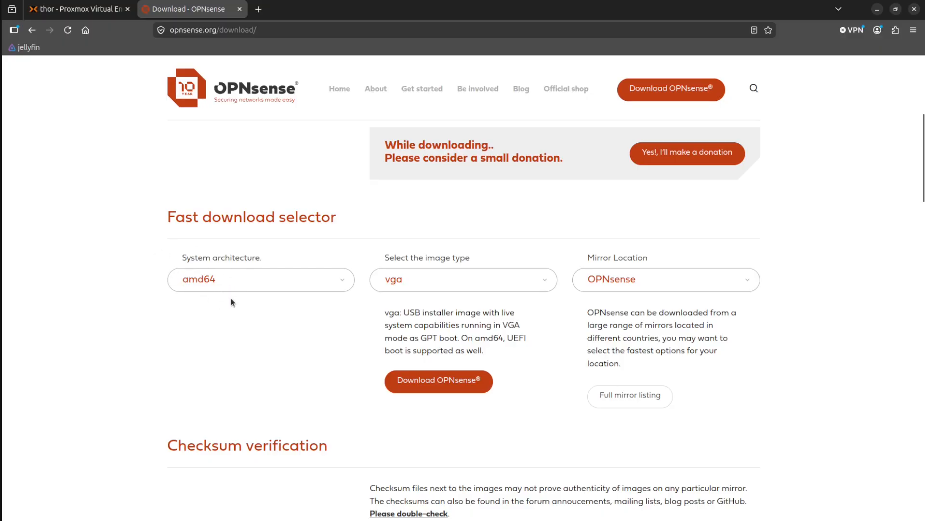
click(419, 285)
click(413, 318)
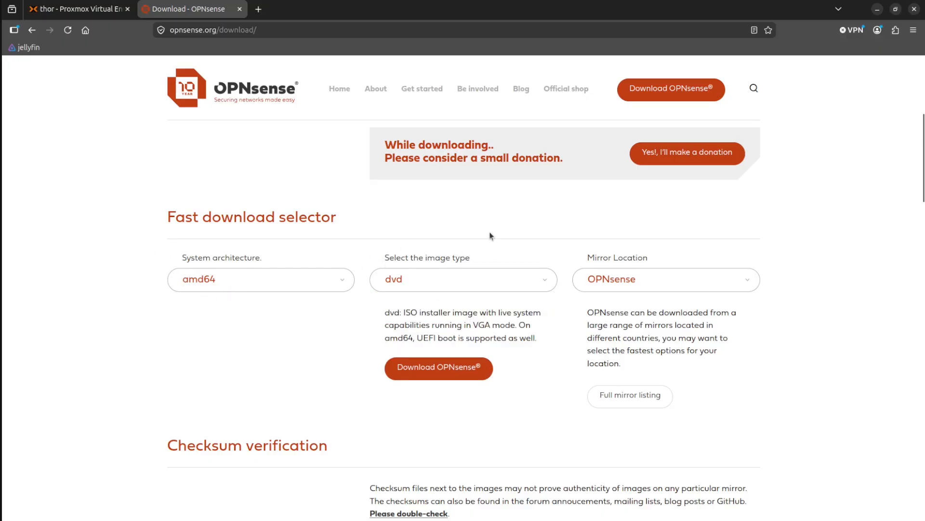
right_click(428, 370)
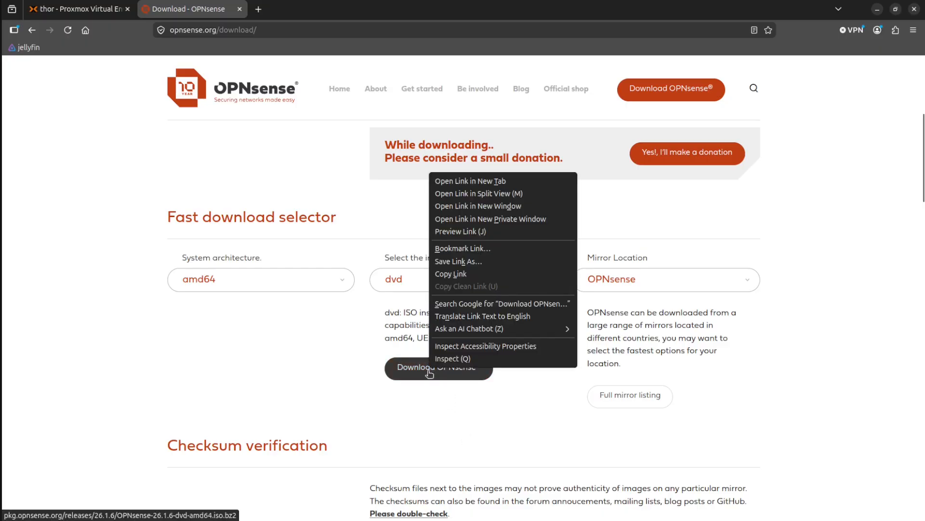
click(446, 278)
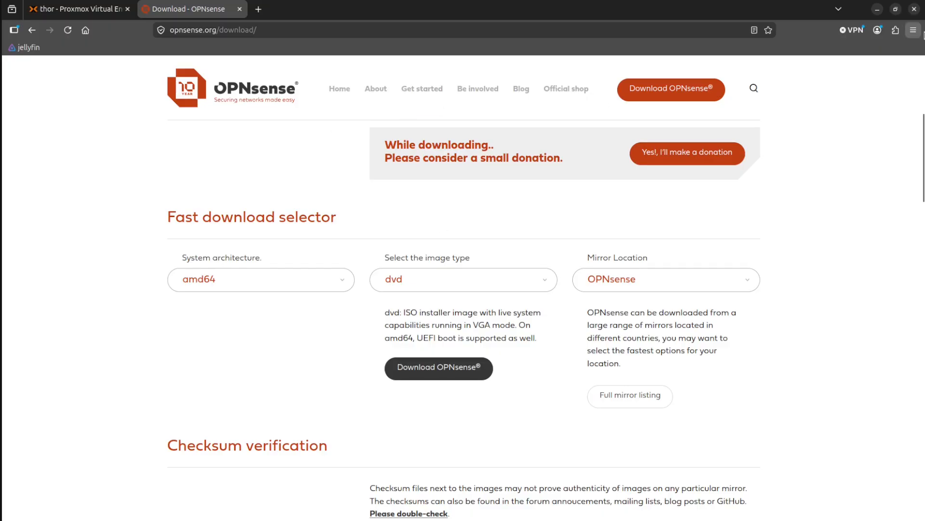
Switch to the terminal and connect over SSH as root to 192.168.0.155, entering the account password.
click(877, 10)
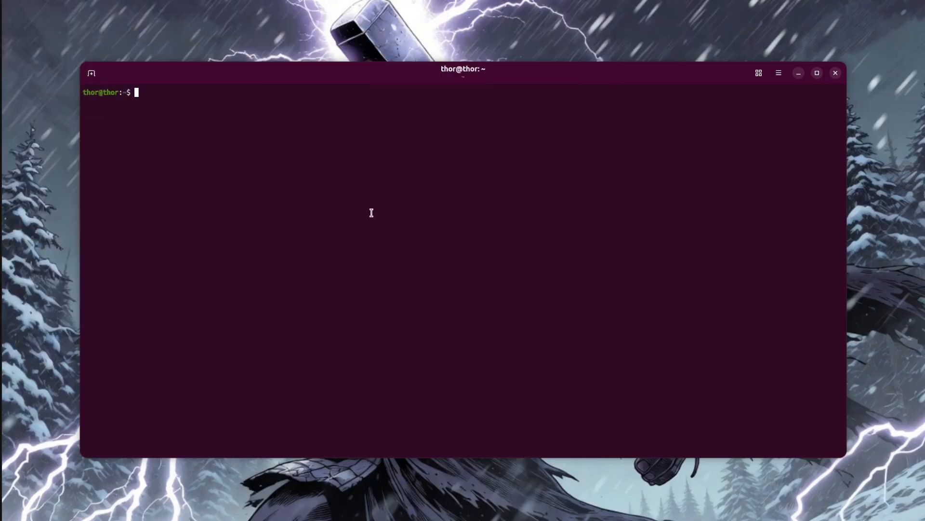
text(ssh root@192.168.0.155)
key(Return)
key(Return)
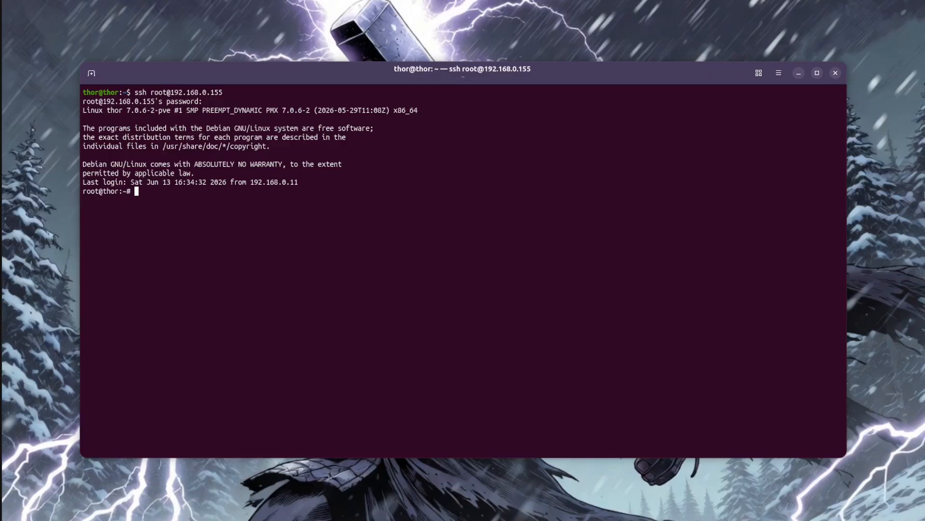
Change the working directory on the server to /mnt/data/proxmox/template/iso/.
text(/mnt/data/proxmox/template/)
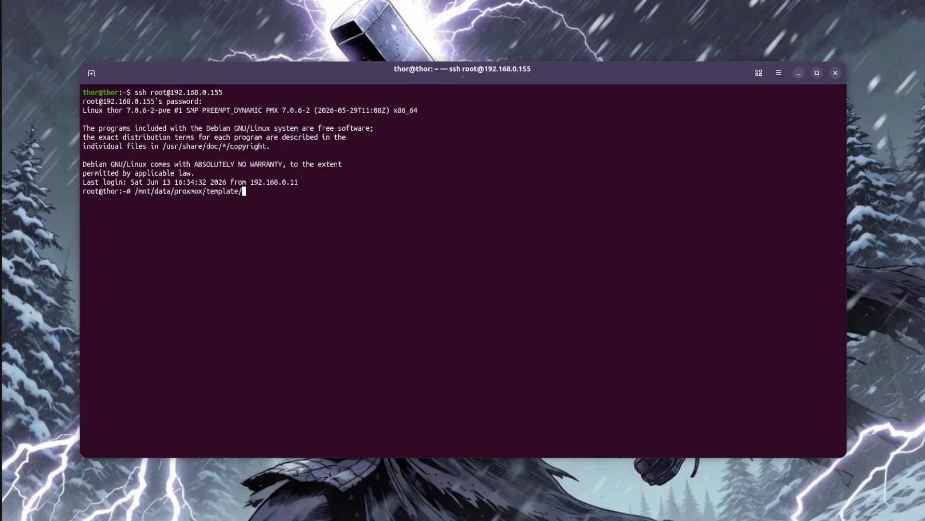
text(iso/)
key(Return)
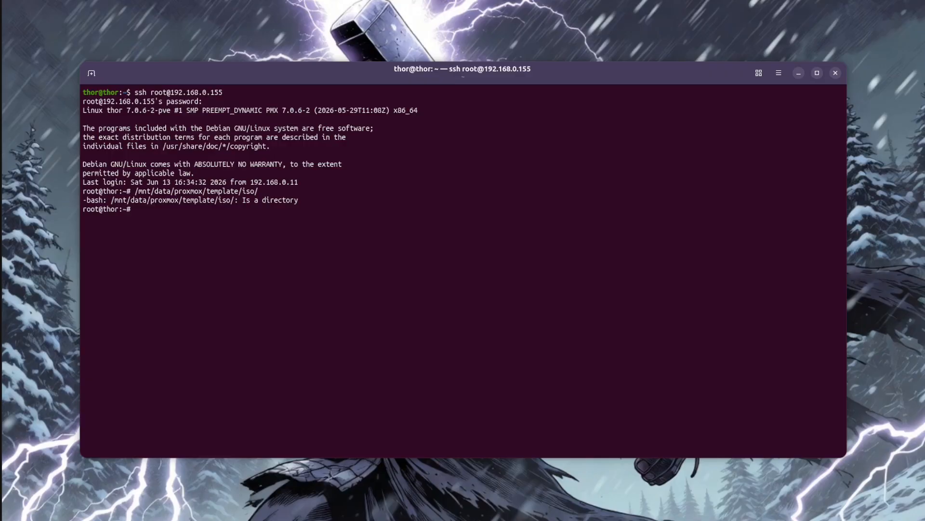
key(Up)
key(Home)
text(cd)
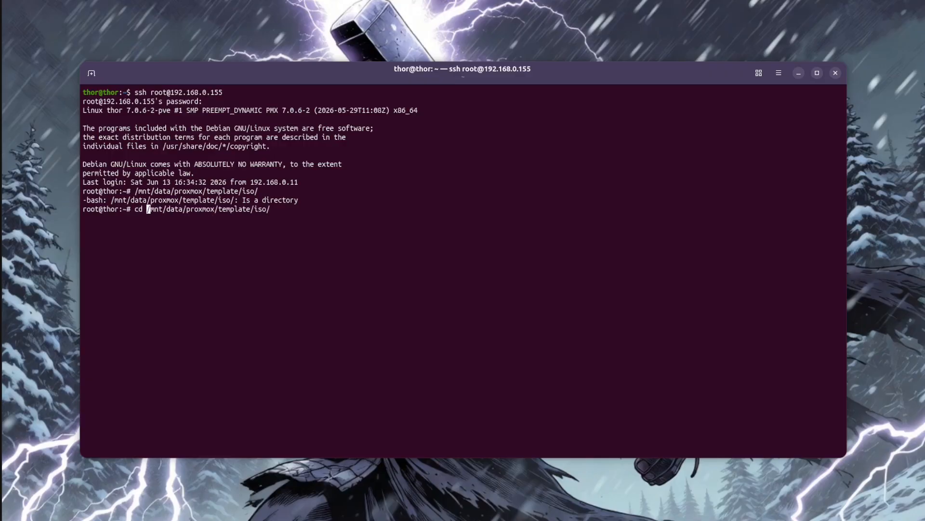
key(Return)
text(wget)
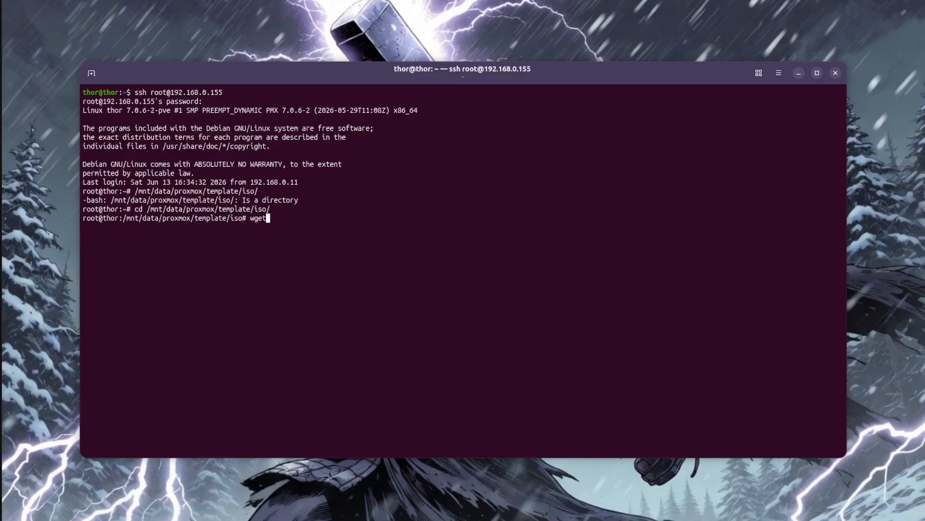
key(ctrl+shift+v)
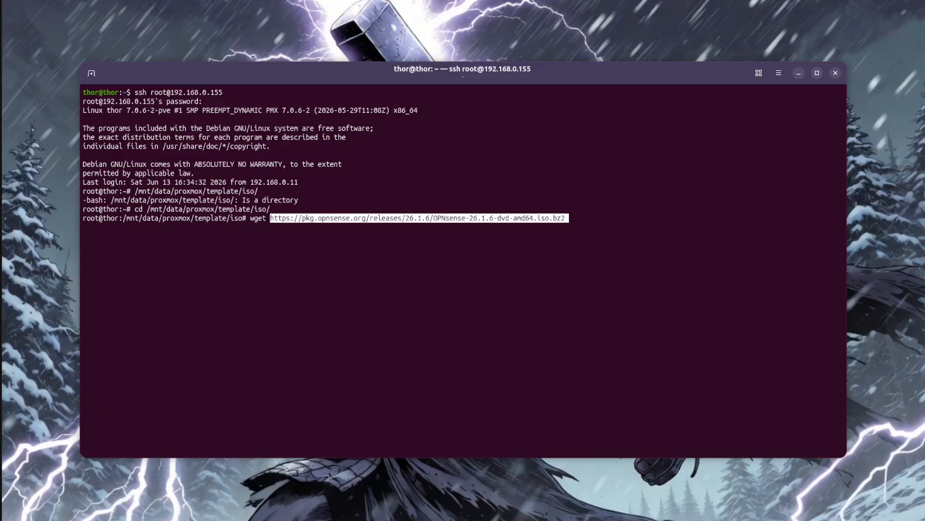
key(Return)
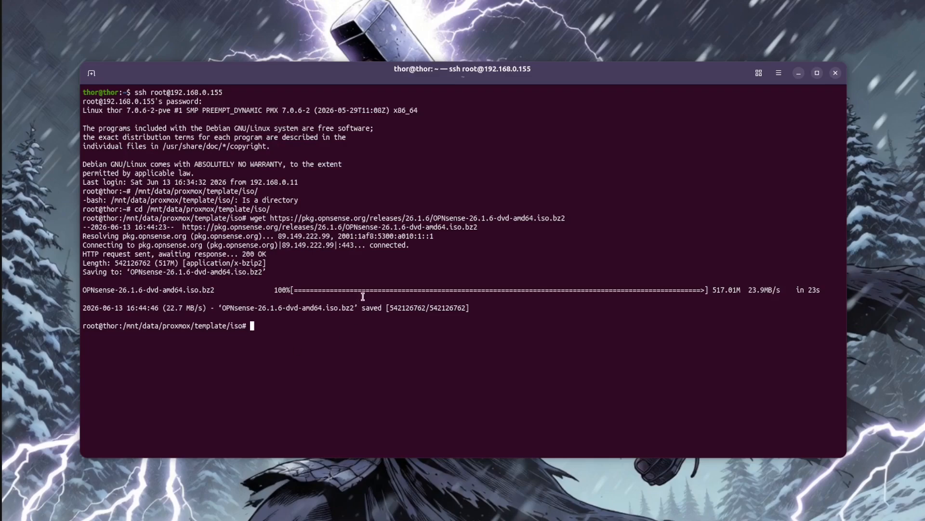
double_click(348, 307)
click(345, 306)
triple_click(346, 307)
click(346, 320)
Check whether bunzip2 is available on the server with the which command.
text(which bunzip2)
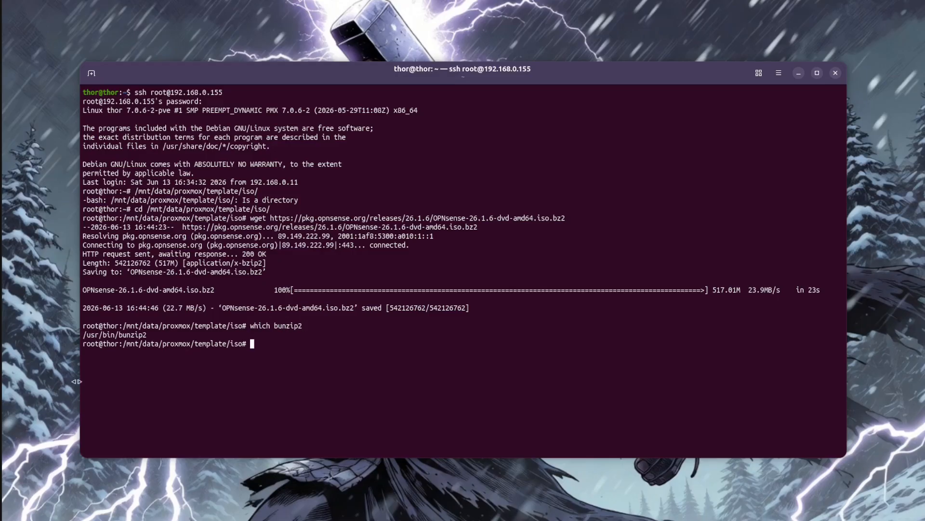
triple_click(135, 335)
click(184, 345)
key(Return)
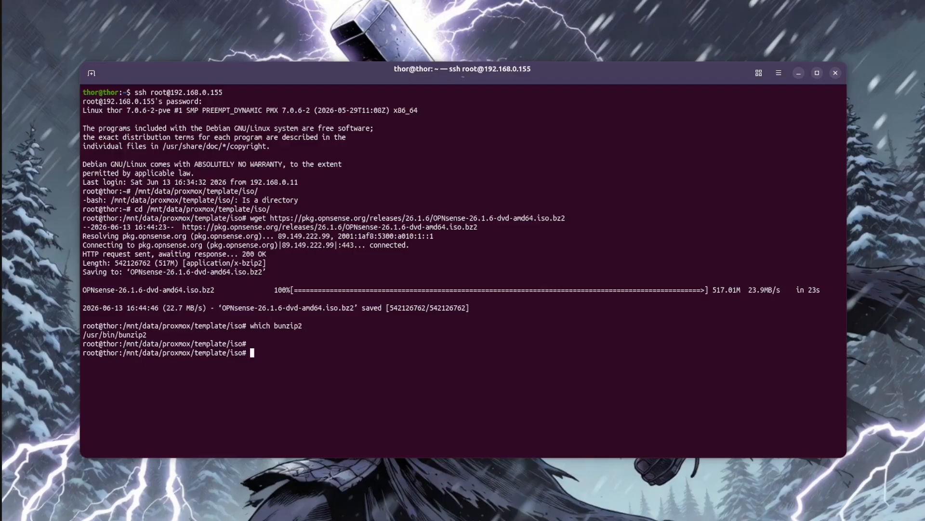
Install the bzip2 package with apt.
text(apt install bzip2)
key(Return)
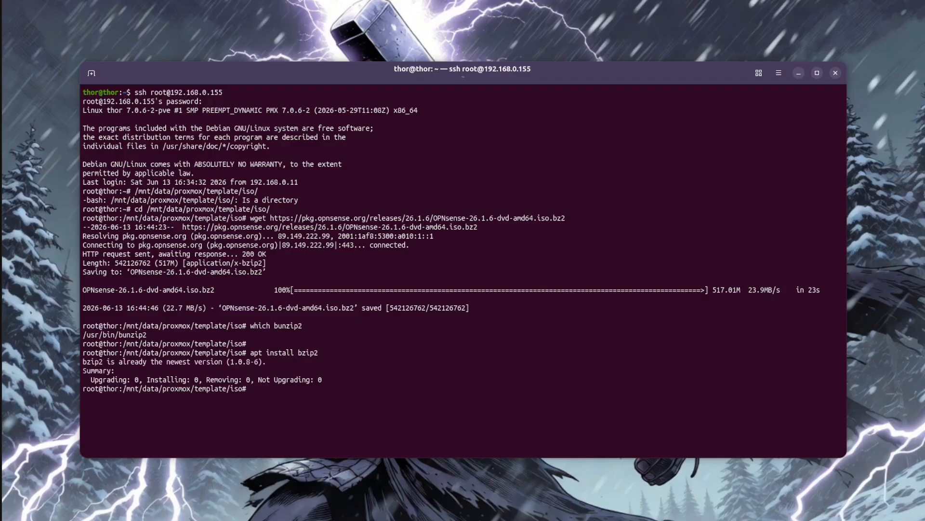
Clear the terminal and list the files in the ISO directory.
text(clear)
key(Return)
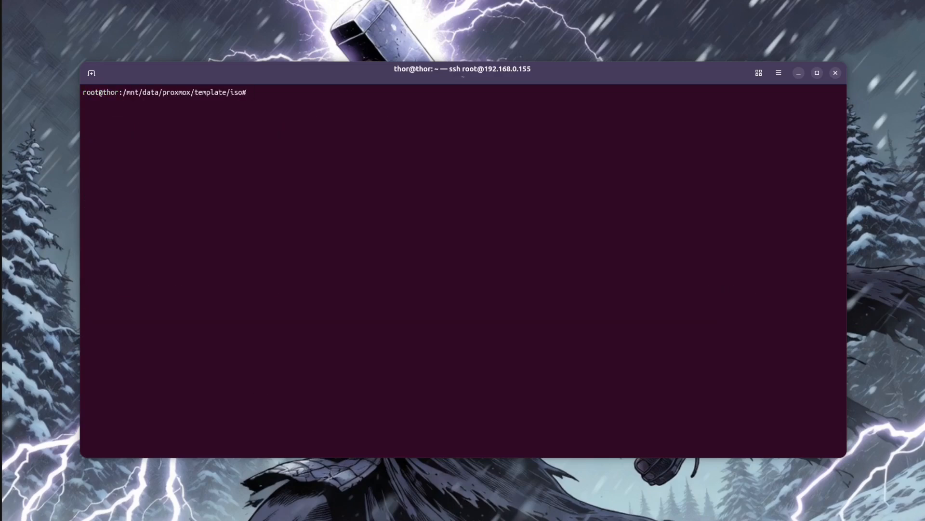
text(ls)
key(Return)
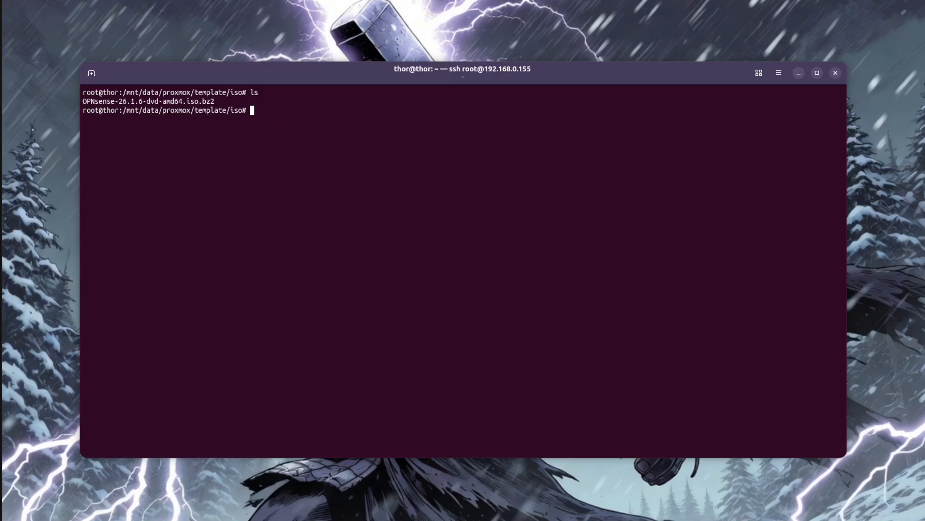
Decompress OPNsense-26.1.6-dvd-amd64.iso.bz2 with bunzip2 and list the directory's files again.
text(bunzip2 O)
key(Tab)
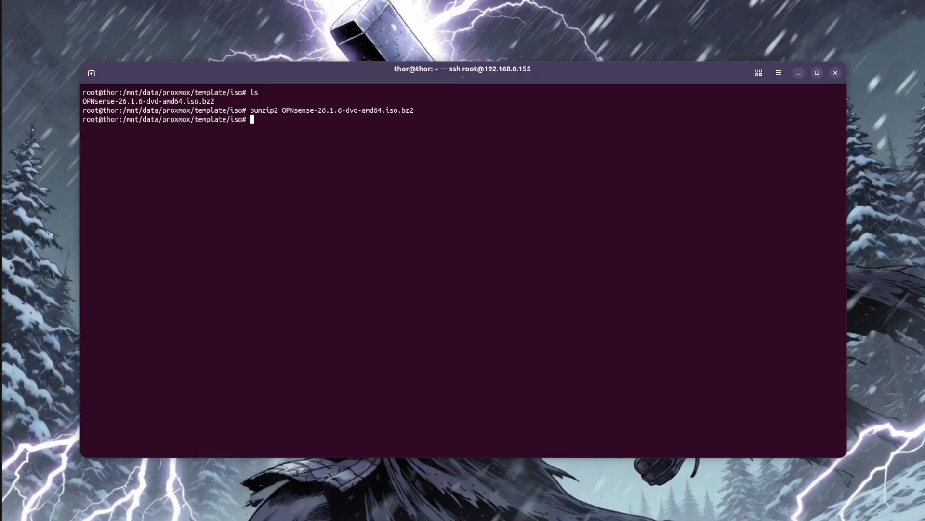
text(ls)
key(Return)
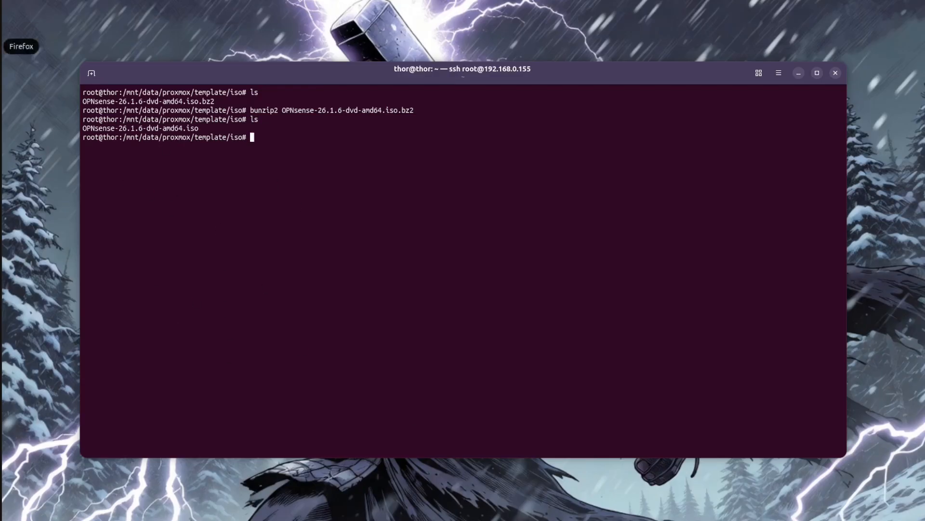
Switch back to Firefox, close the OPNsense tab and log in to Proxmox VE as root with the account password.
click(12, 164)
click(239, 9)
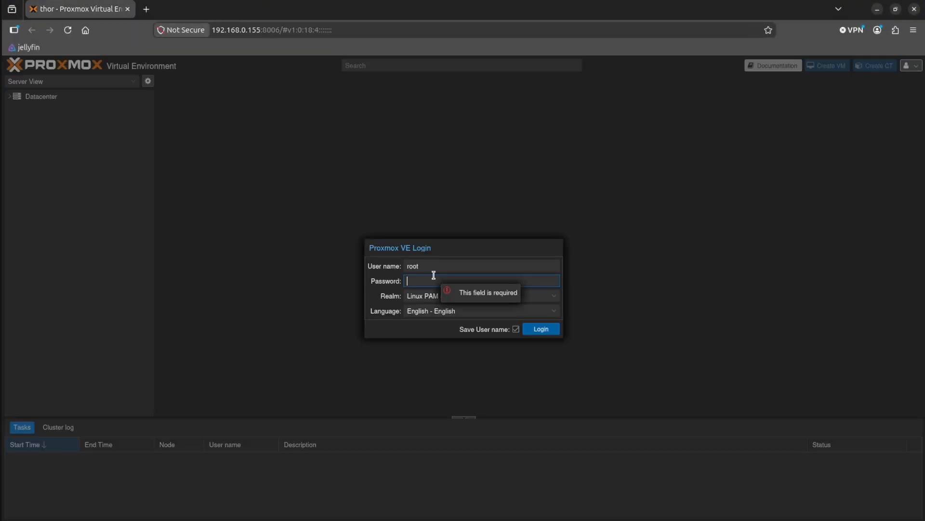
text(••••)
key(Return)
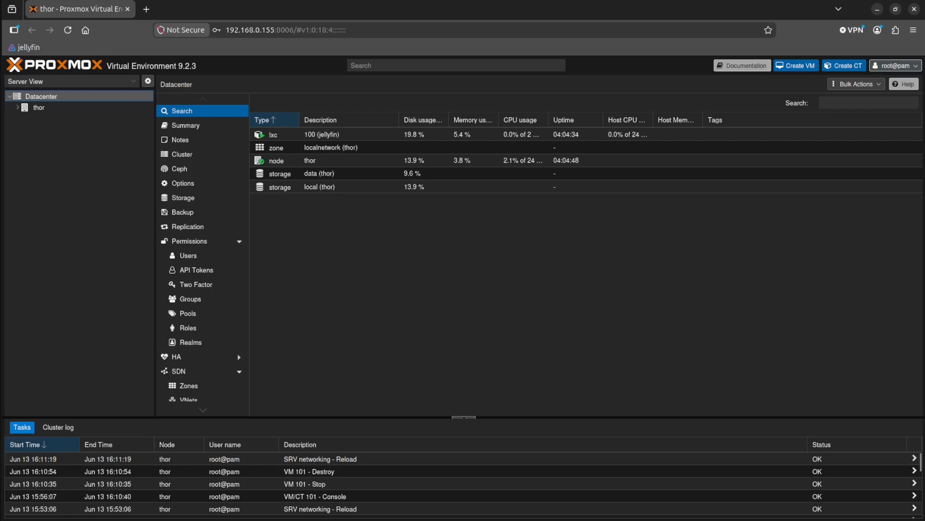
Open the network settings of node thor and examine the vmbr0 bridge and the nic0 device.
click(36, 108)
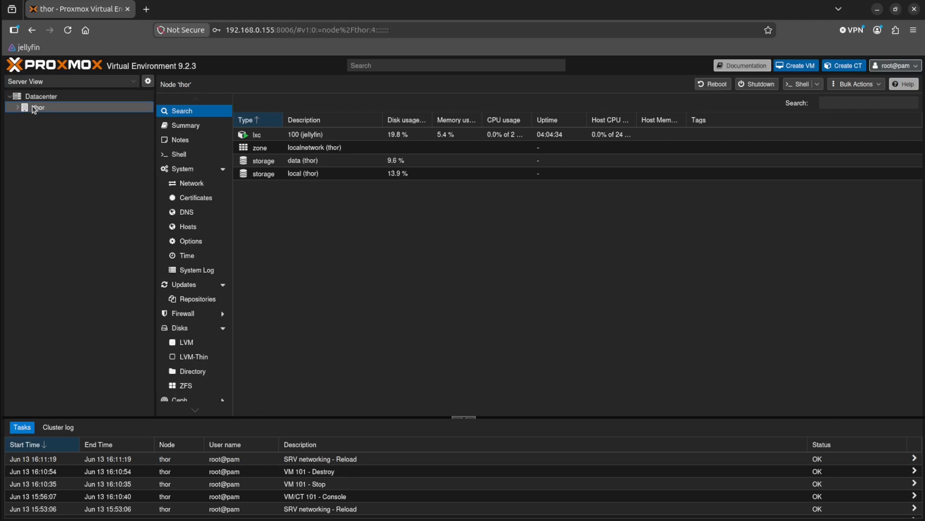
click(207, 185)
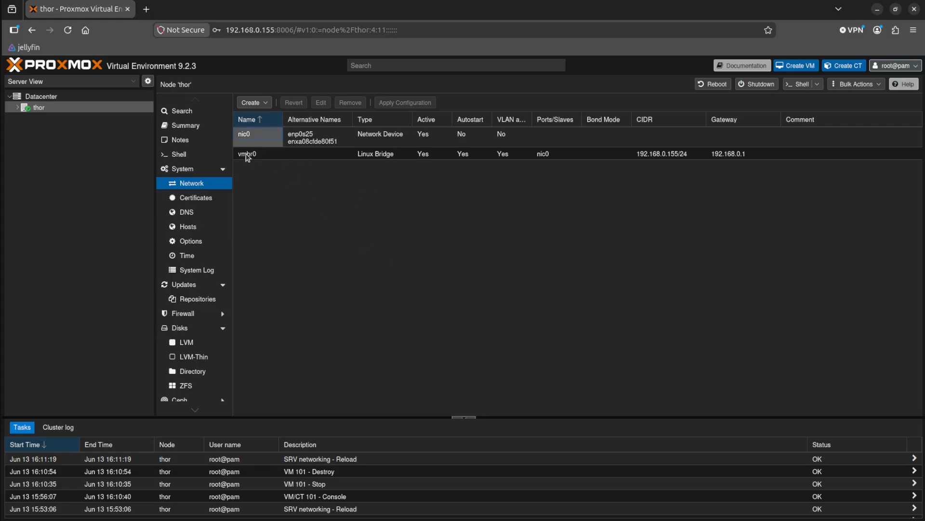
click(264, 156)
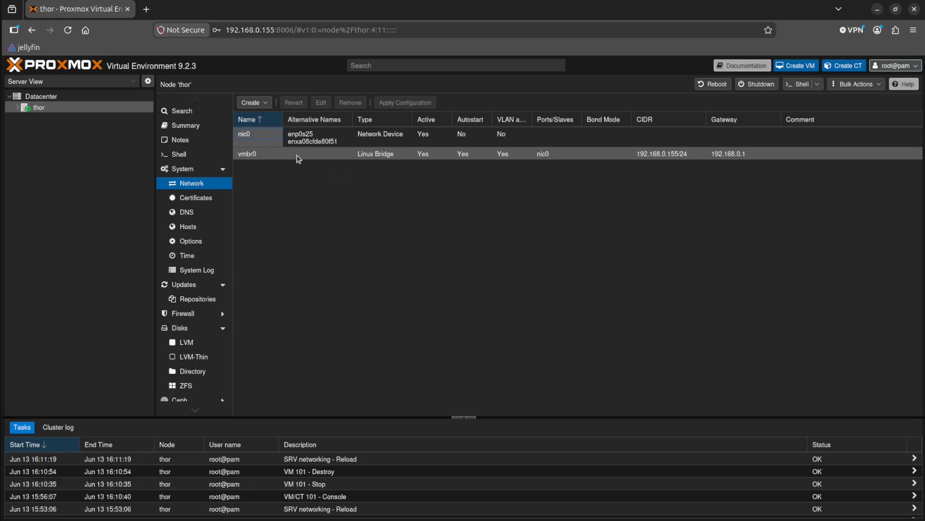
click(320, 137)
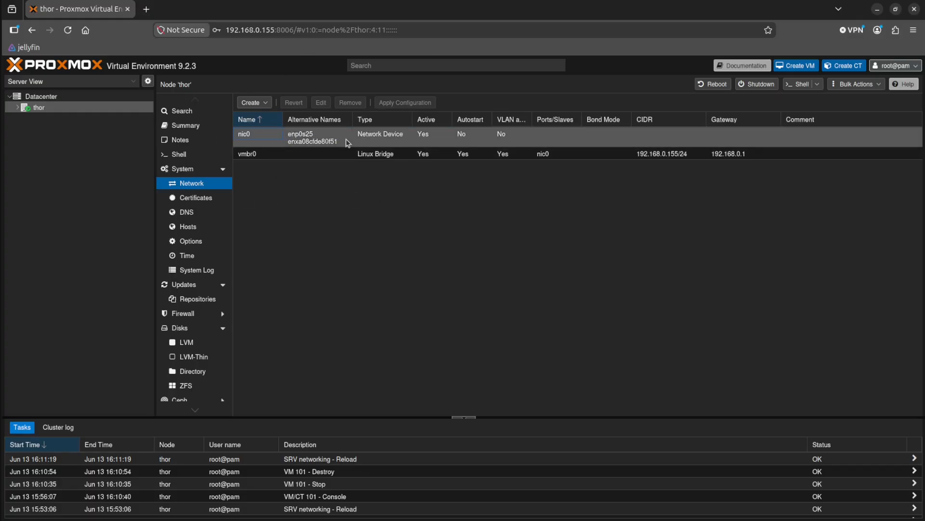
right_click(276, 196)
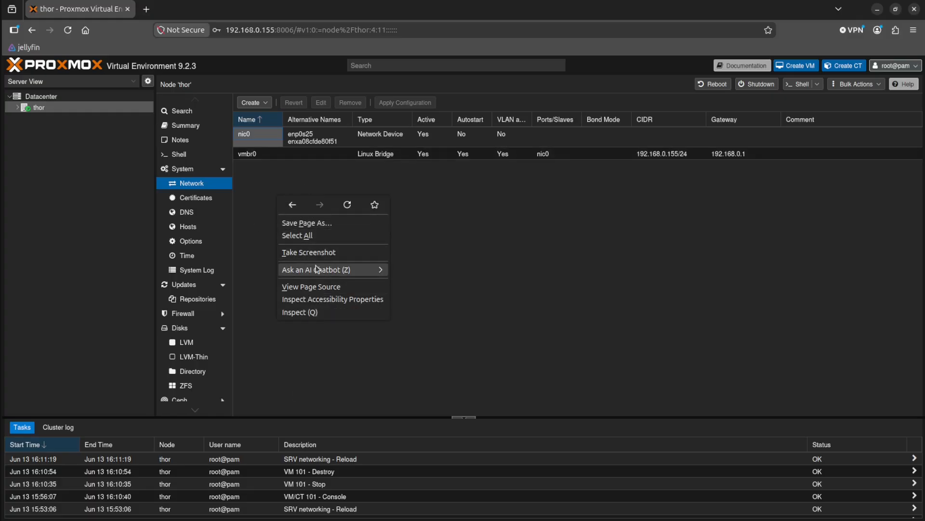
click(284, 186)
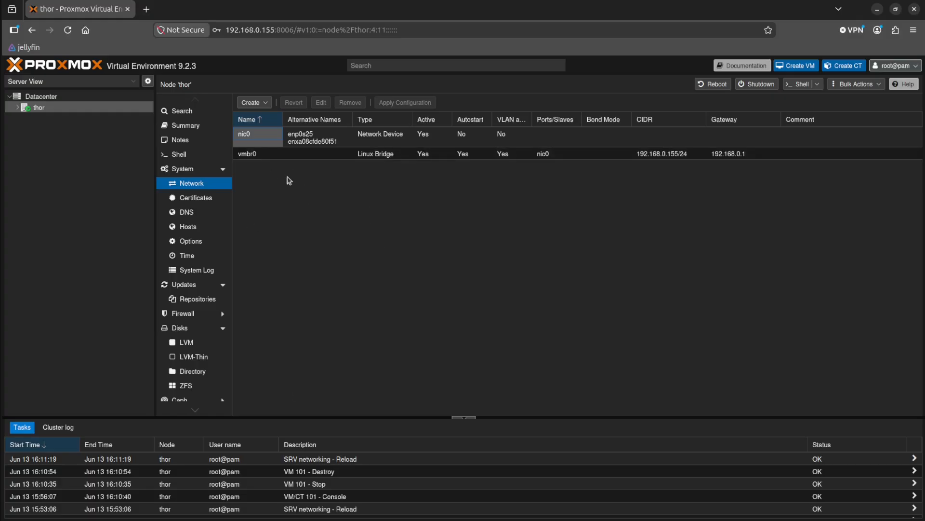
Create a Linux bridge named vmbr1 on node thor with the IPv4/CIDR address 10.10.10.254/24 and no gateway or bridge ports.
click(255, 102)
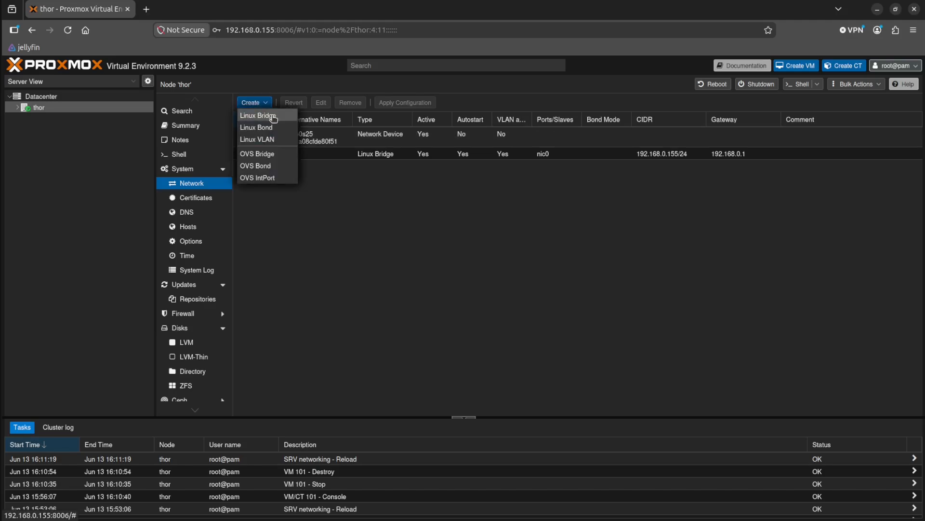
click(269, 117)
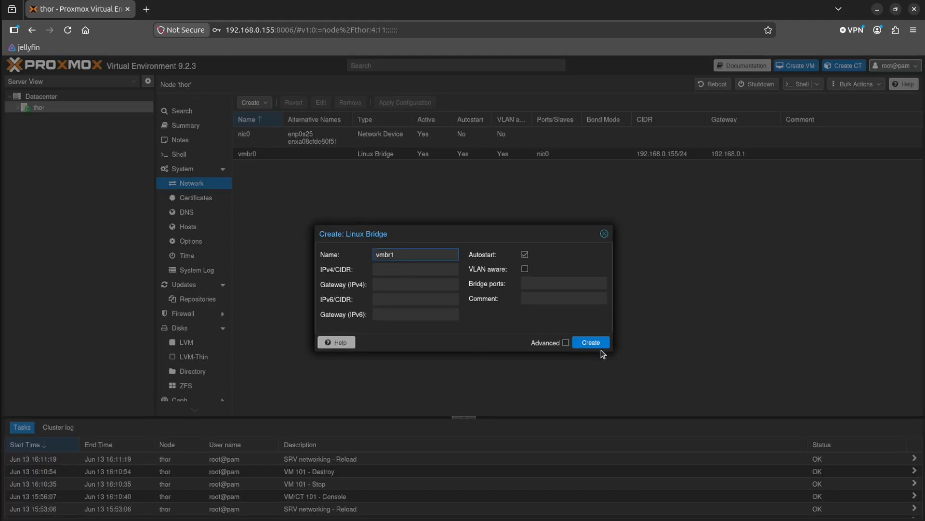
click(409, 267)
text(10.10.)
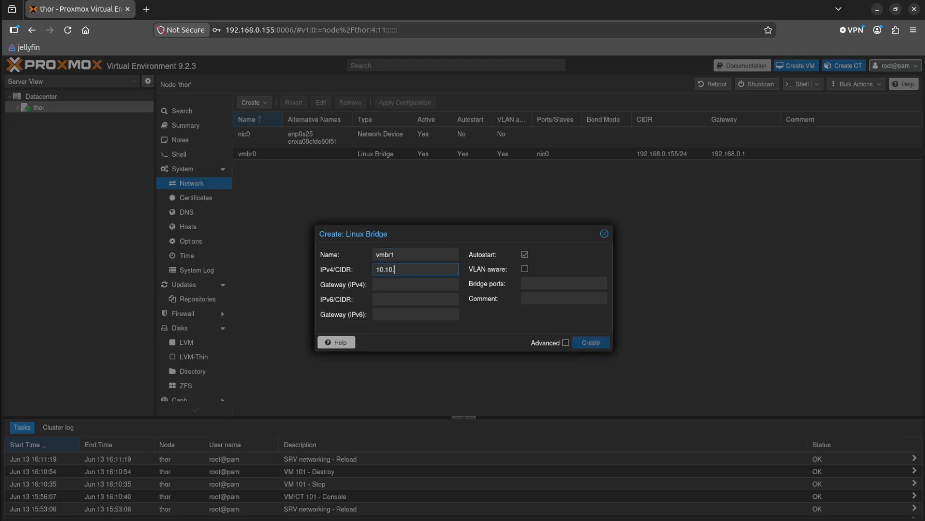
text(10.254)
text(/24)
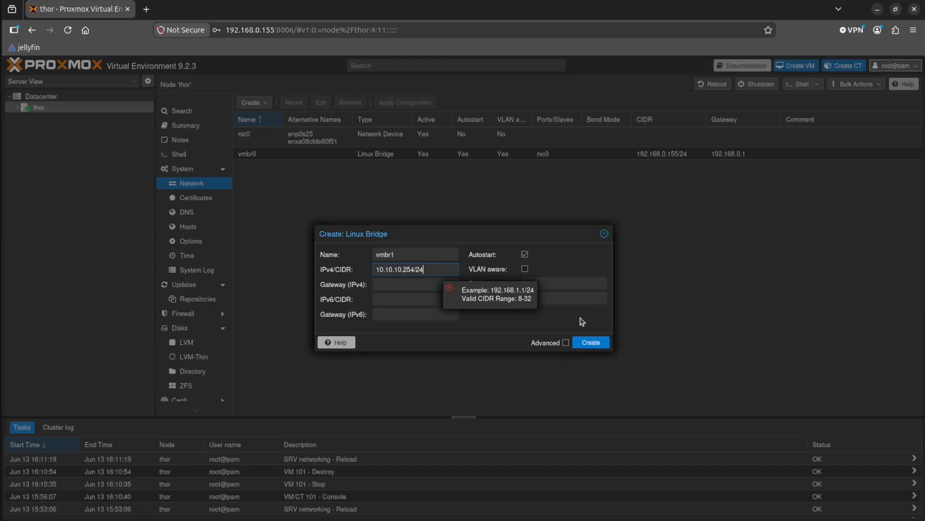
click(500, 330)
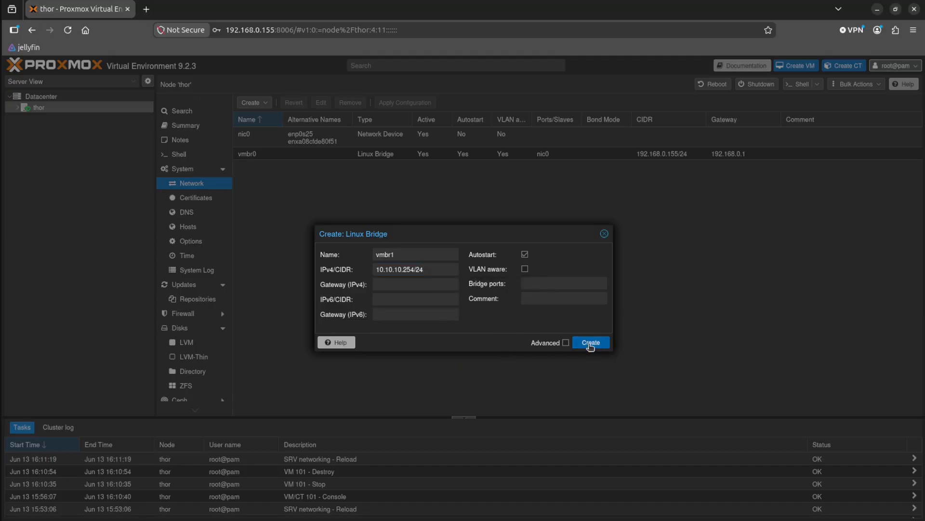
click(590, 344)
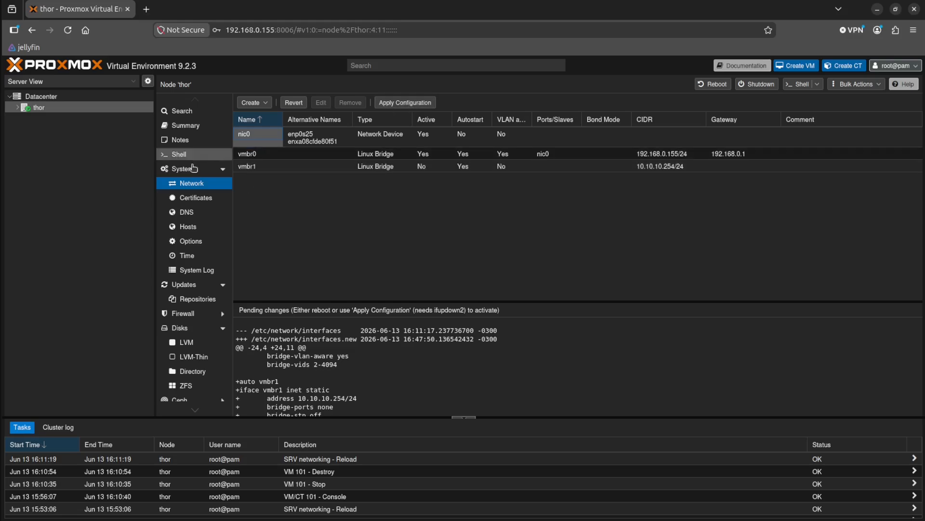
Check the jellyfin container and the localnetwork zone under thor, and apply the node's pending network configuration.
double_click(27, 110)
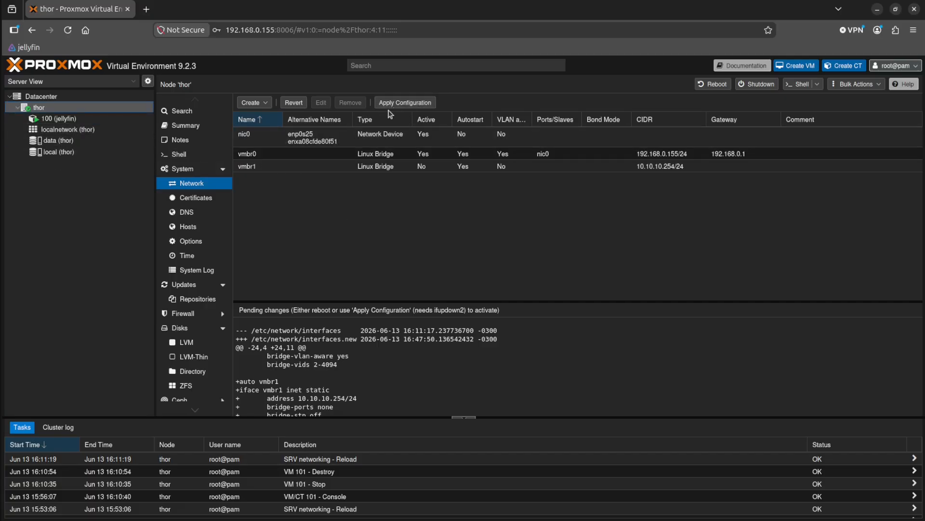
click(56, 118)
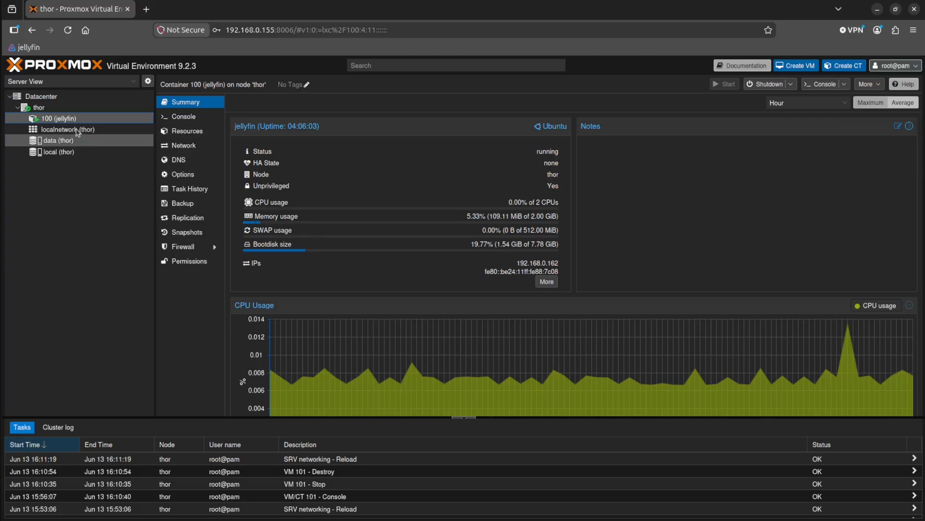
click(57, 130)
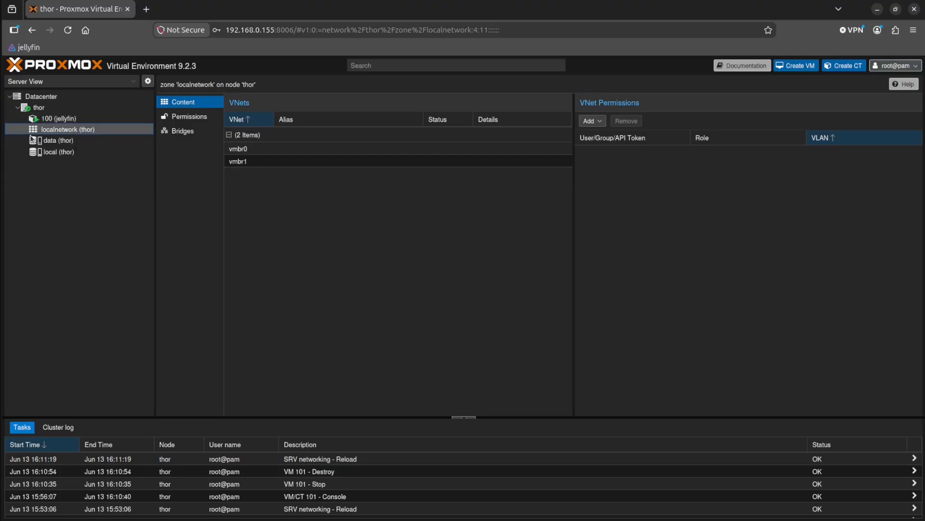
click(38, 107)
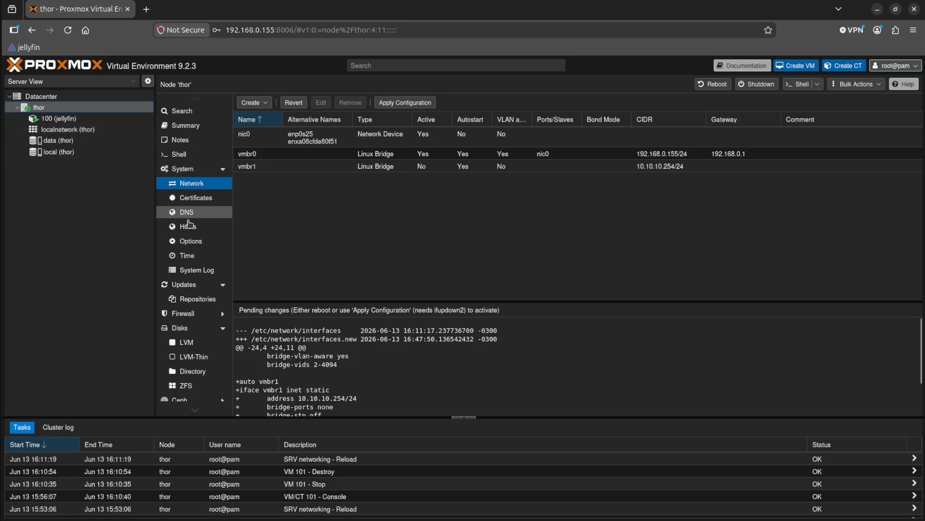
click(407, 102)
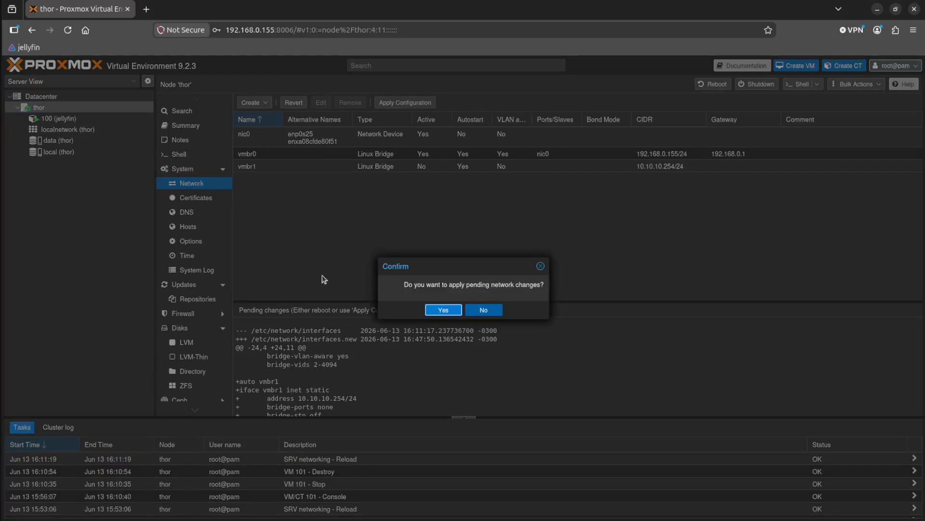
click(449, 309)
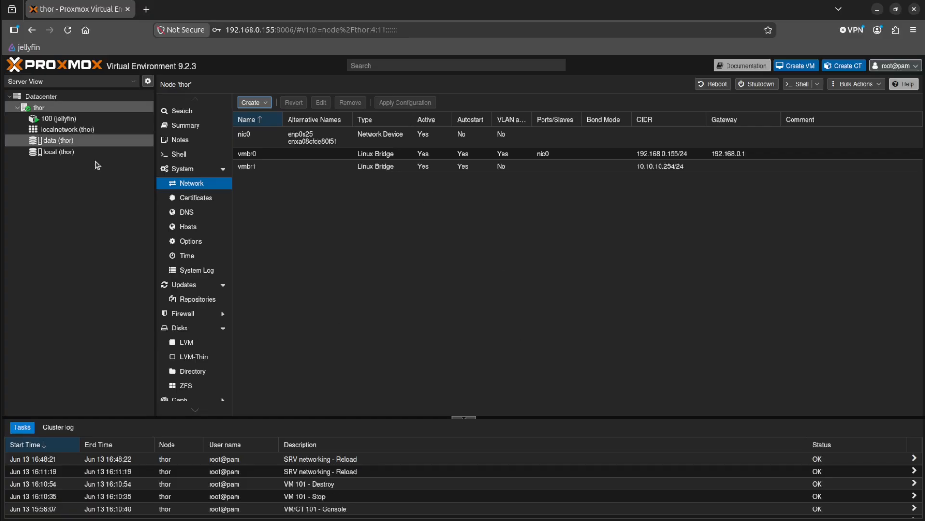
Start a new virtual machine named OPNsense and use OPNsense-26.1.6-dvd-amd64.iso from the data storage as its disc image.
click(798, 67)
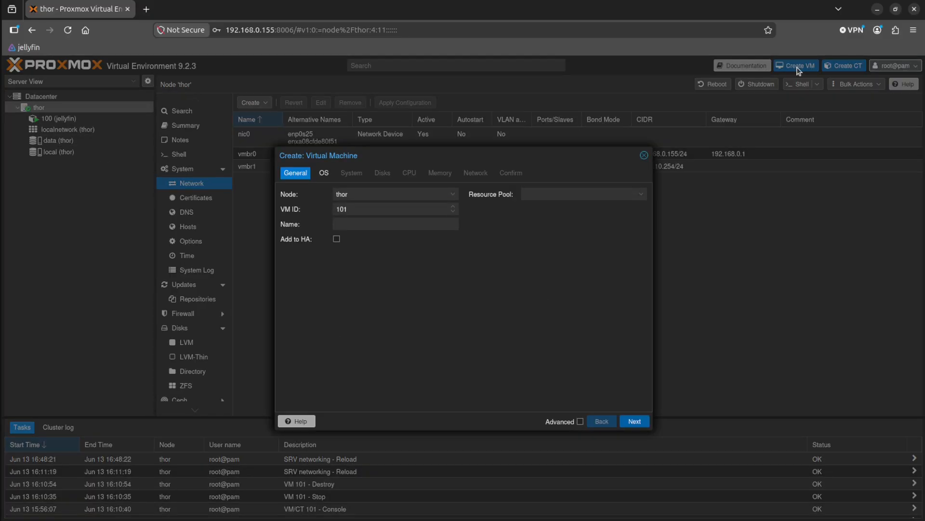
click(369, 224)
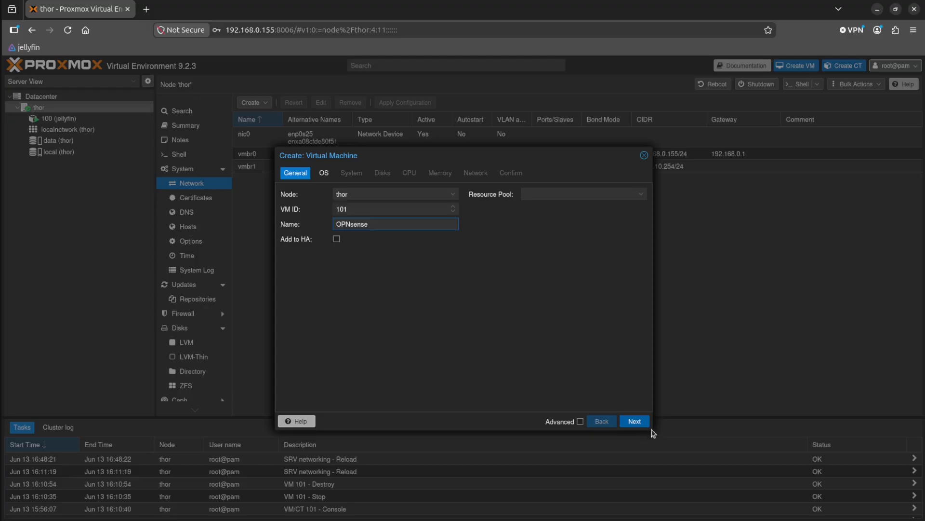
click(635, 421)
click(404, 222)
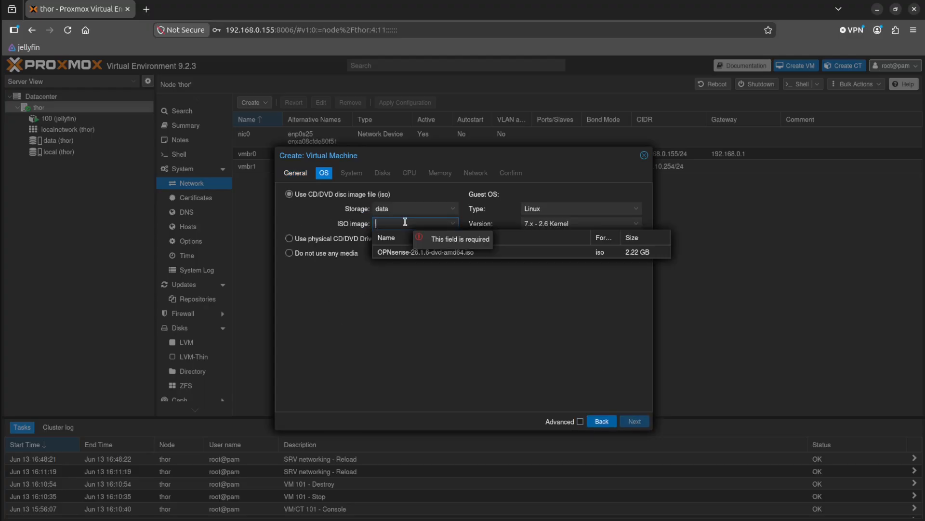
click(402, 256)
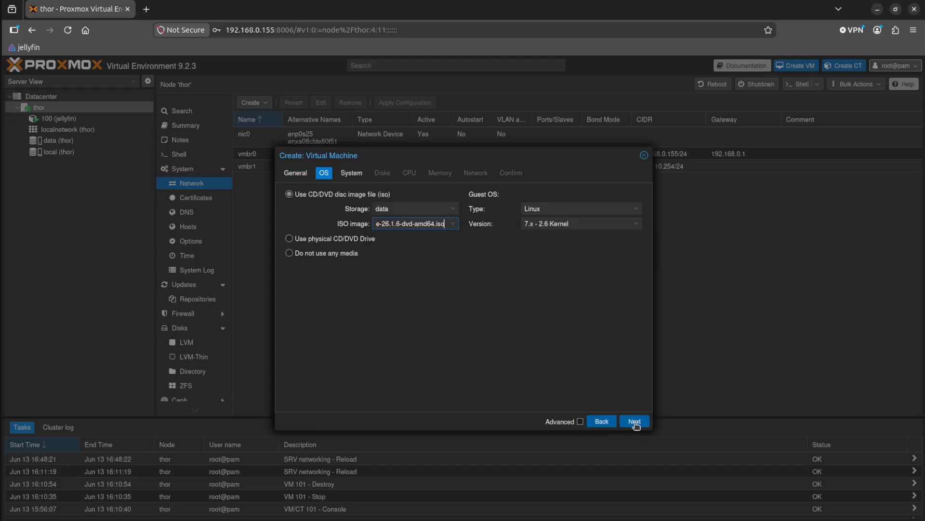
click(634, 421)
Set the virtual machine's machine type to q35 and enable the Qemu Agent, keeping the default graphic card and BIOS.
click(359, 194)
click(300, 305)
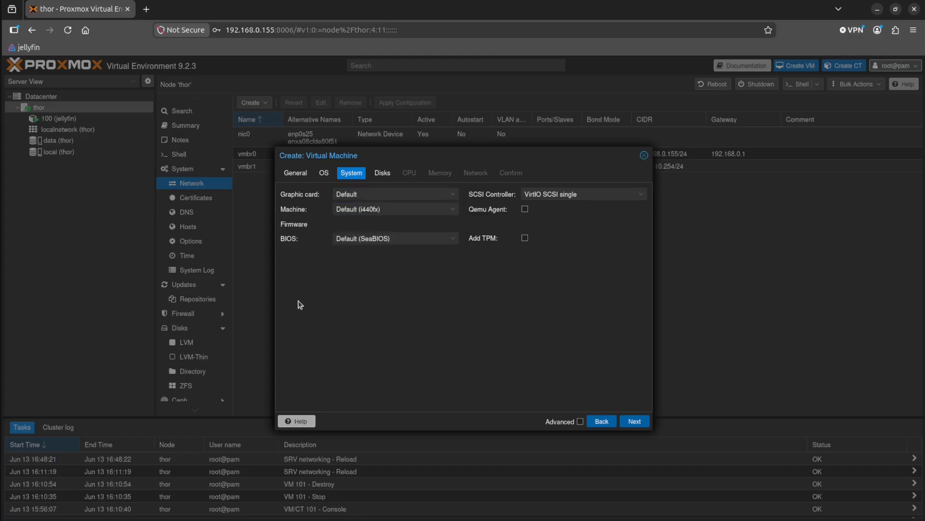
click(376, 209)
click(348, 250)
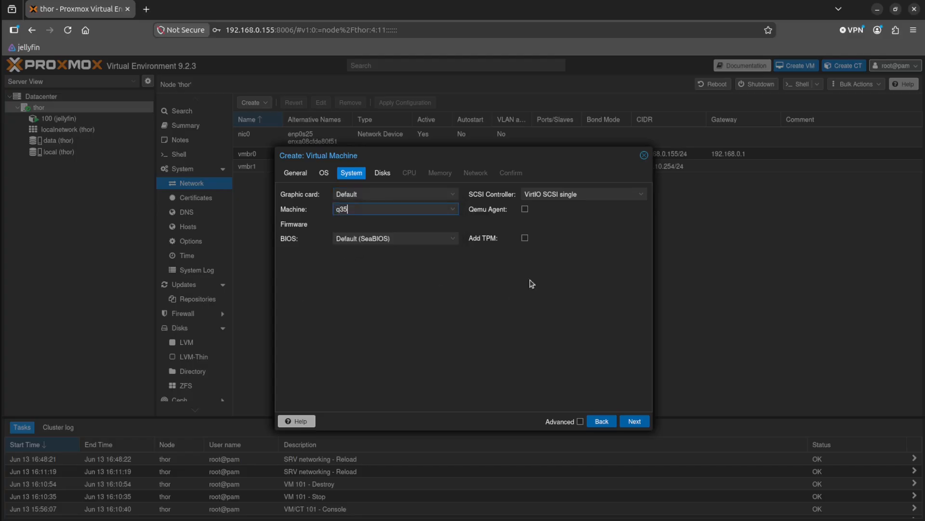
click(525, 209)
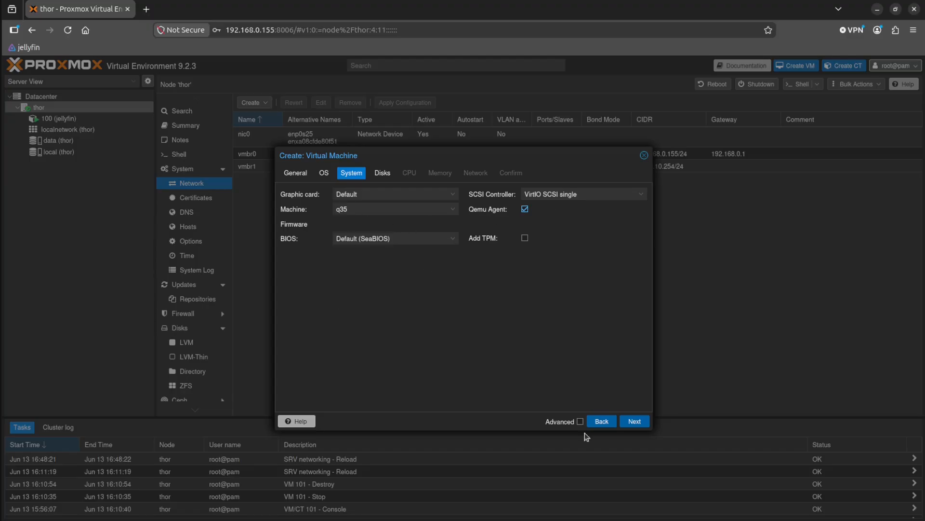
click(634, 421)
Set the virtual machine's disk size to 20 GiB and give its CPU 2 cores.
click(440, 262)
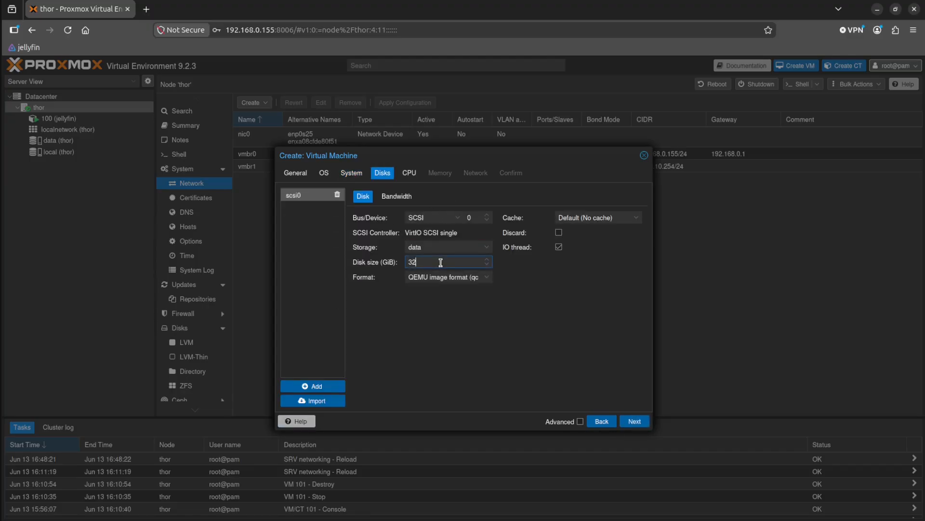
text(20)
click(634, 421)
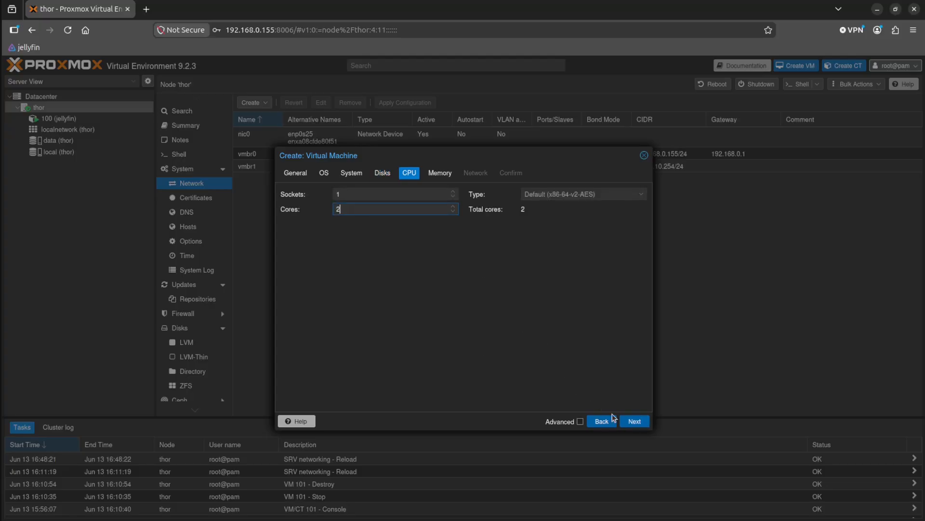
click(634, 421)
Set the virtual machine's memory to 4096 MiB.
click(392, 193)
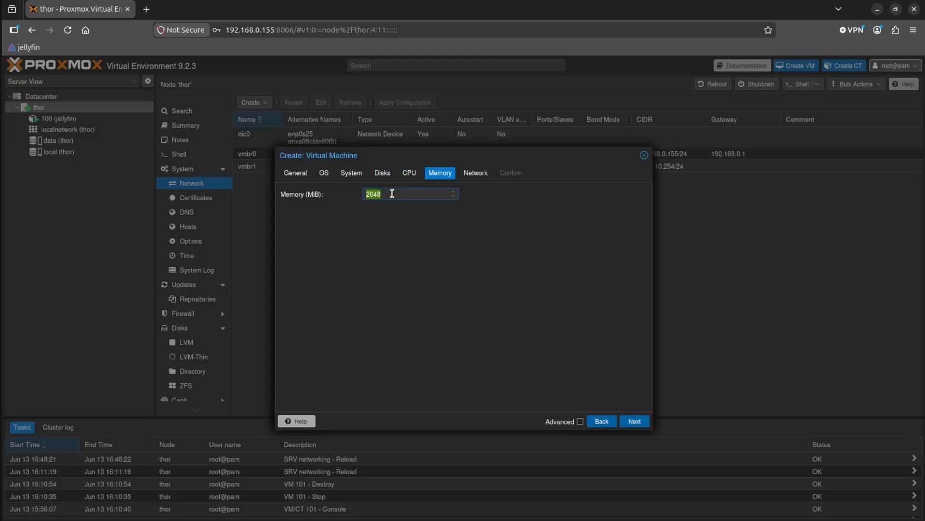
text(4096)
click(635, 423)
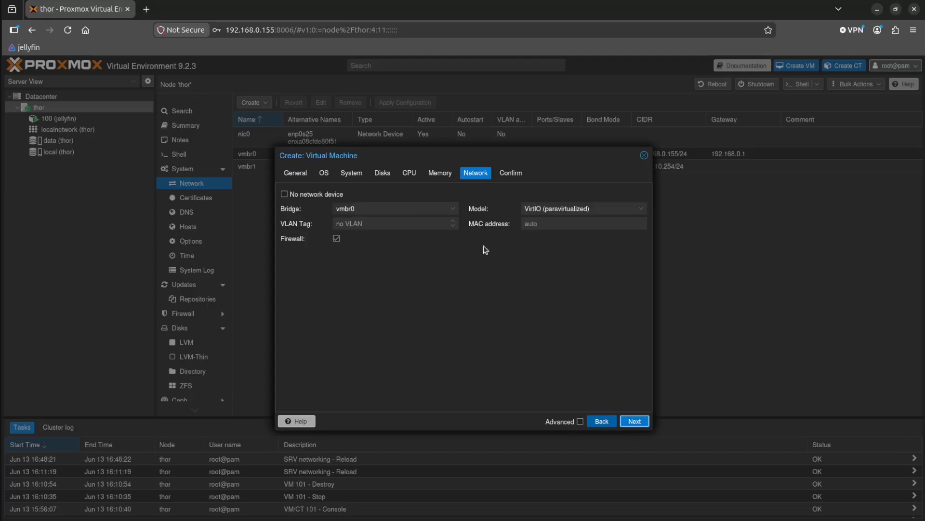
Keep vmbr0 as the network bridge with the firewall disabled, and finish creating the virtual machine without starting it.
click(363, 207)
click(363, 208)
click(363, 208)
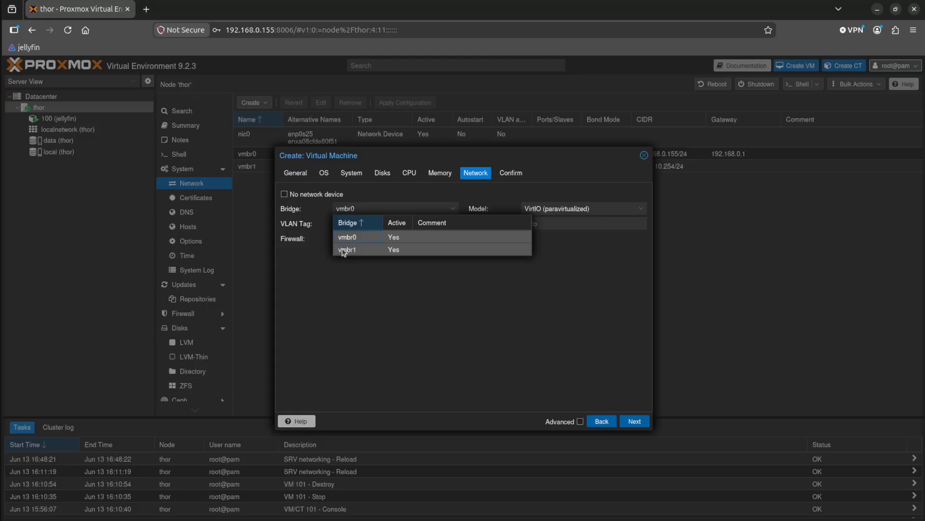
click(439, 327)
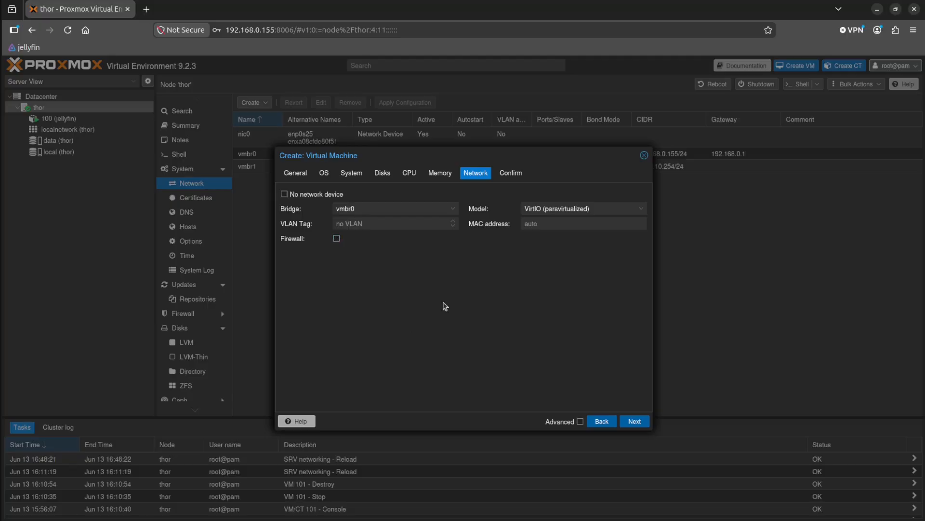
click(512, 173)
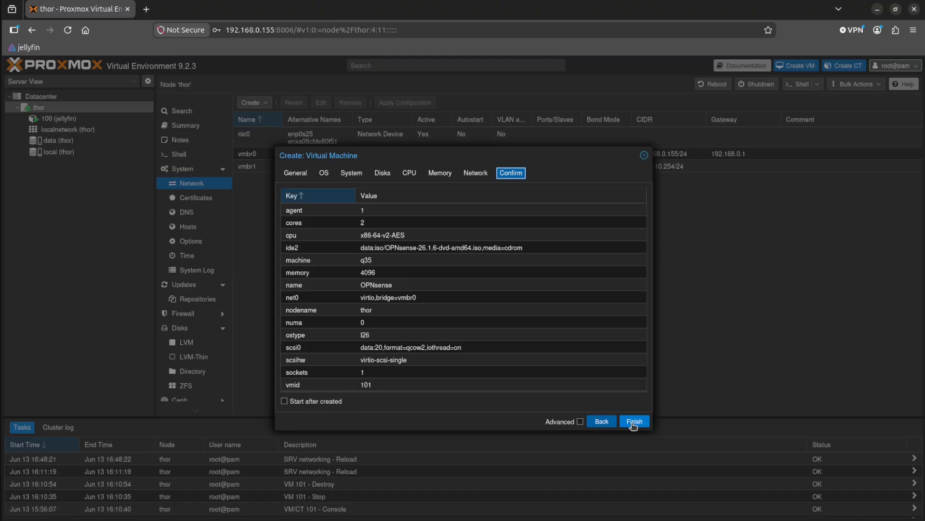
click(633, 422)
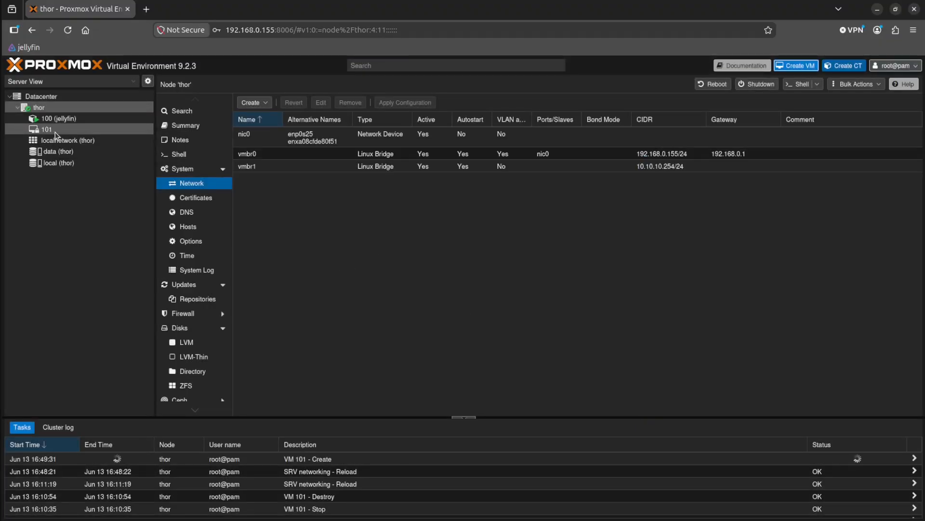
Edit the boot order of VM 101 so that only the ide2 disc drive is enabled, disabling scsi0 and net0.
click(55, 132)
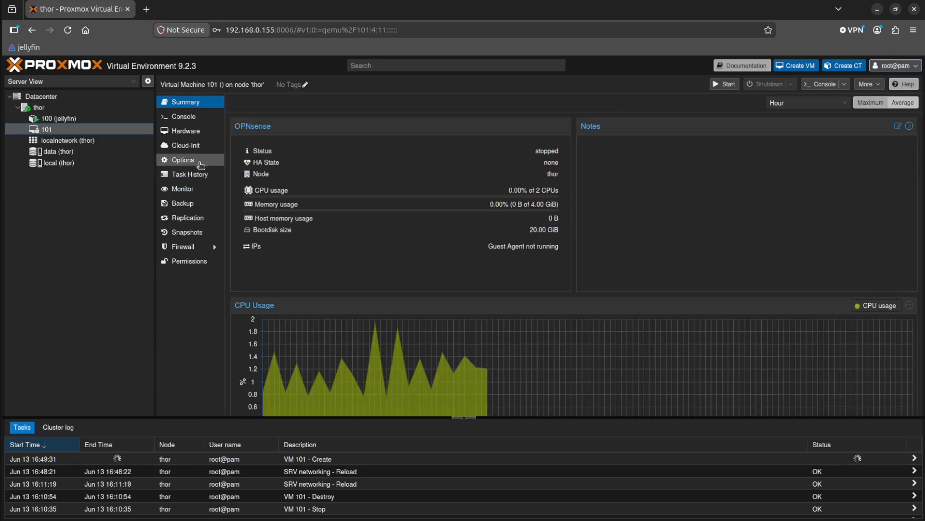
click(200, 161)
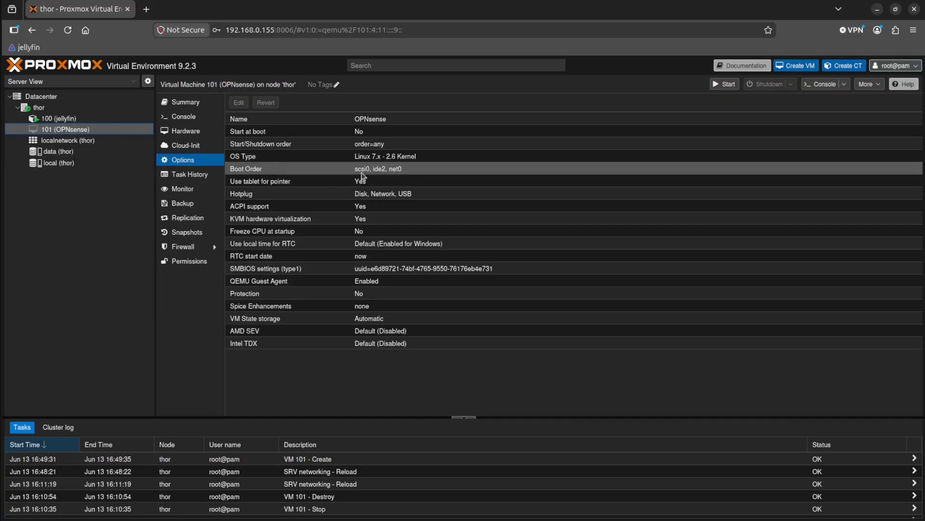
double_click(274, 170)
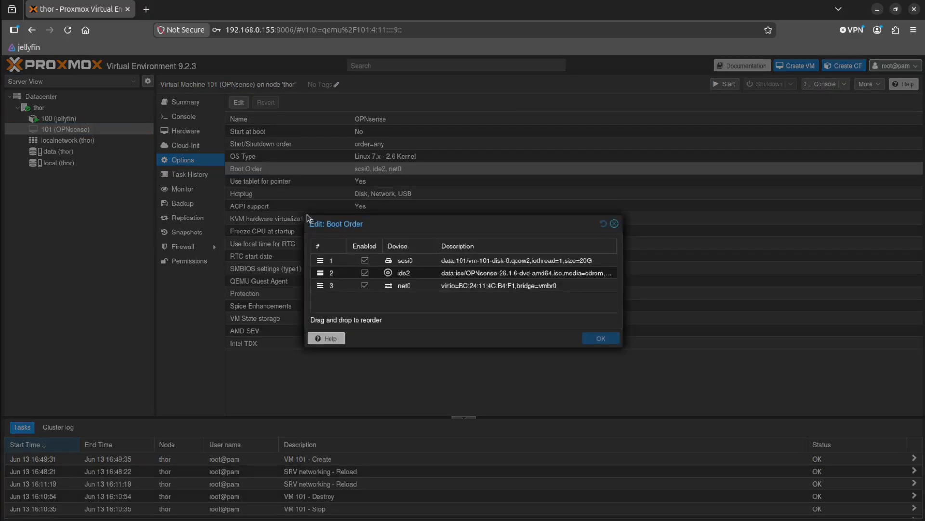
click(365, 261)
click(365, 285)
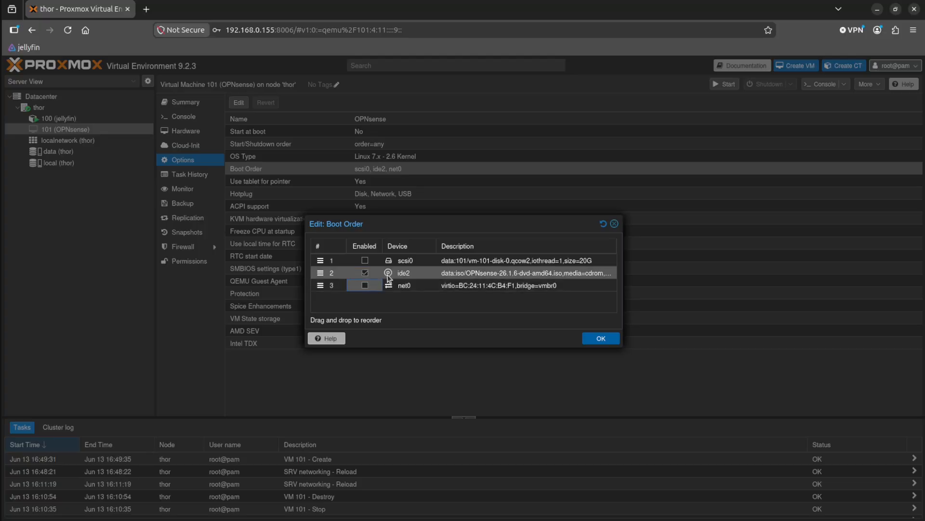
click(600, 339)
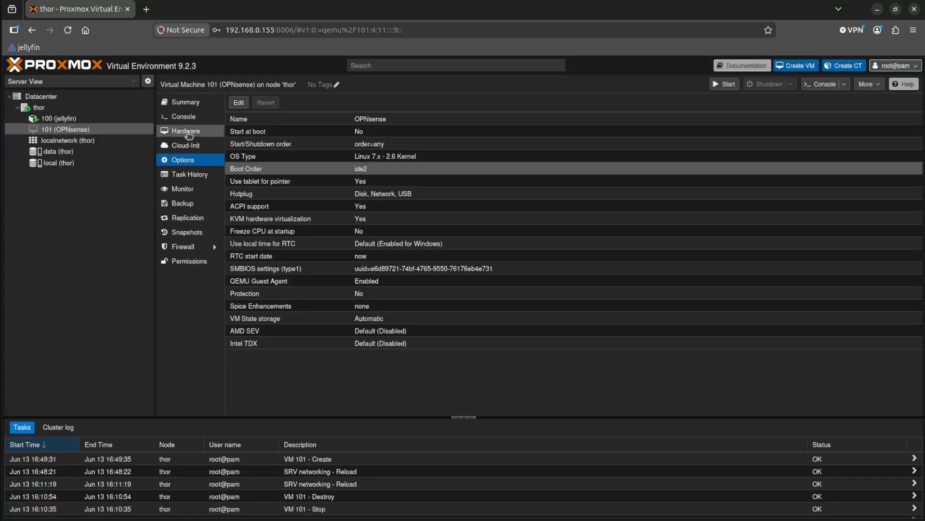
Add a second network device to VM 101's hardware, using bridge vmbr1 and the VirtIO (paravirtualized) model.
click(183, 131)
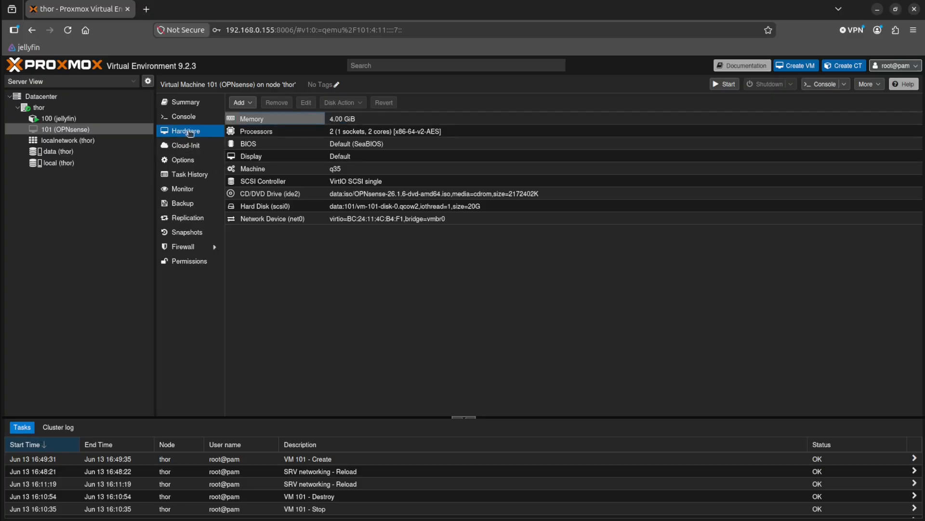
right_click(260, 235)
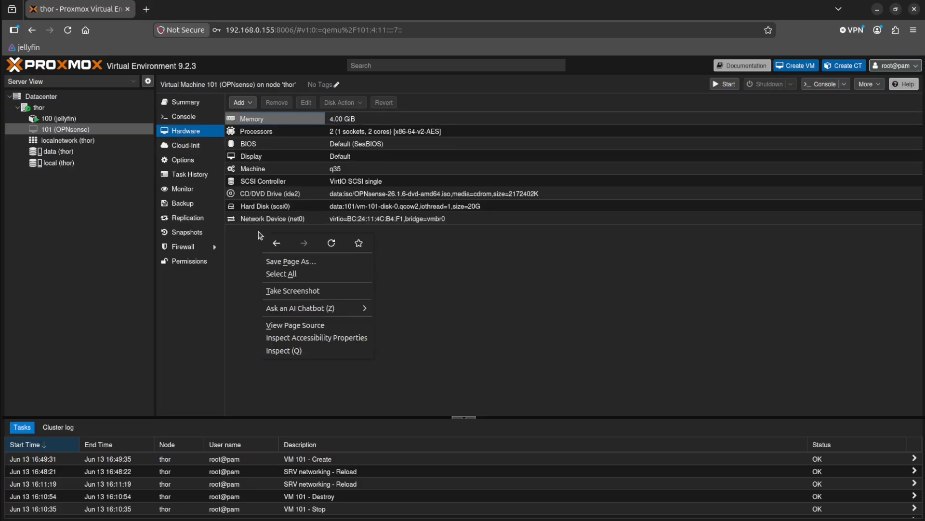
key(Escape)
click(239, 102)
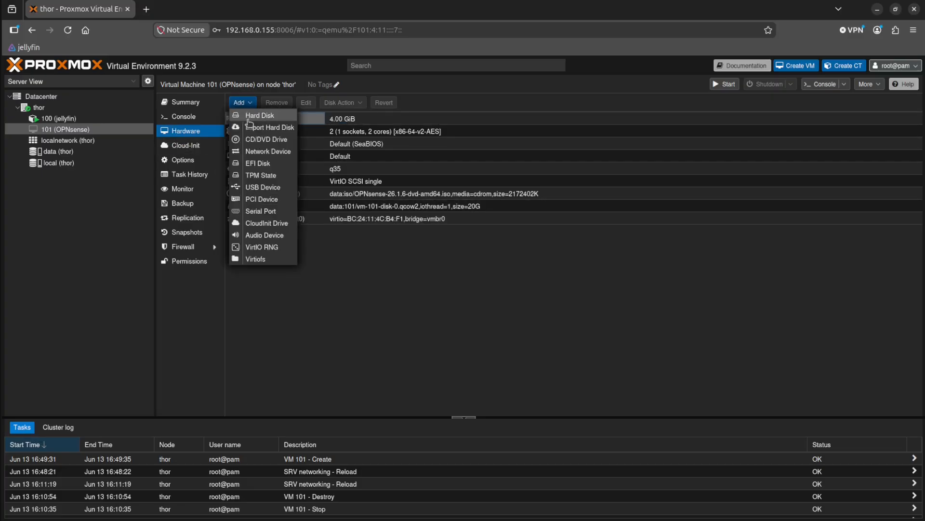
click(279, 151)
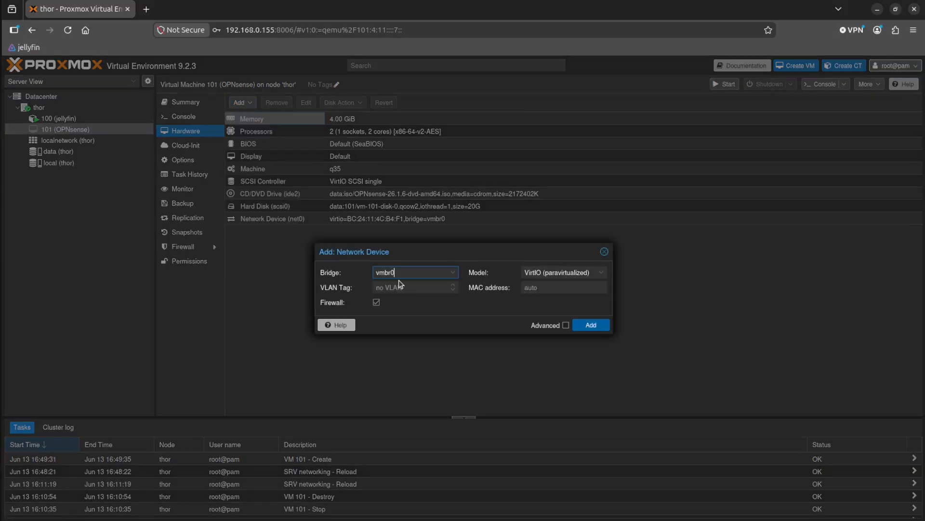
click(453, 273)
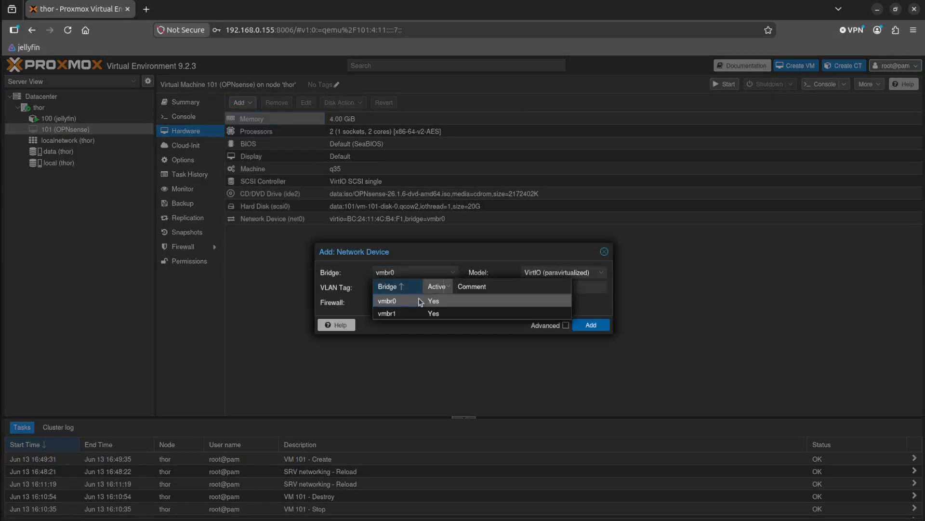
click(396, 313)
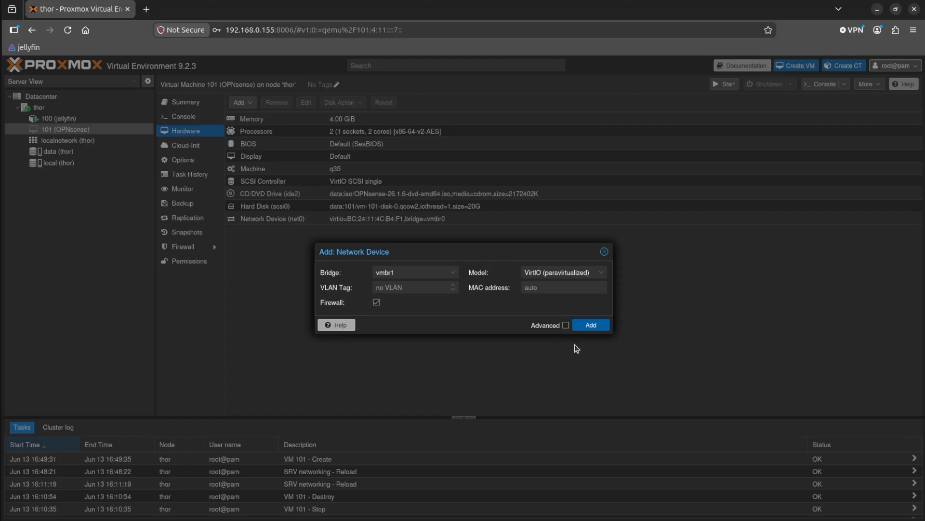
click(592, 327)
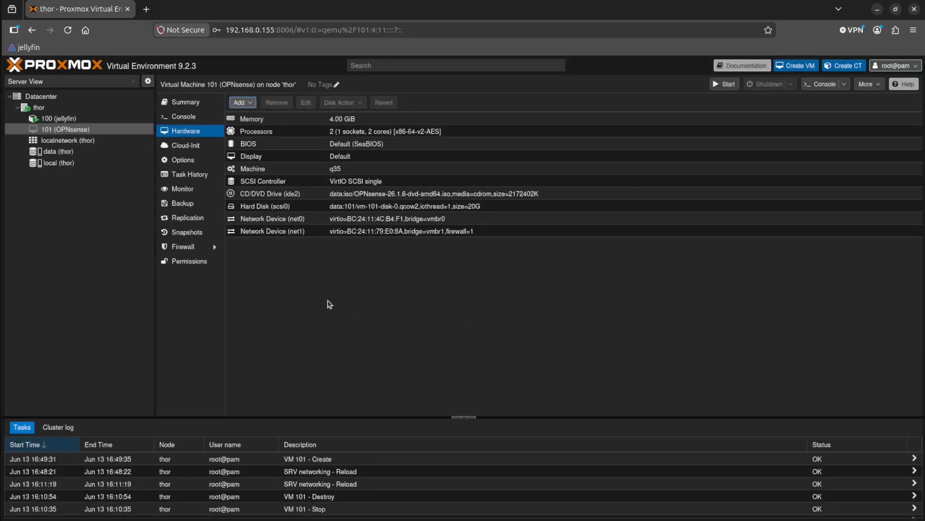
Edit network device net1 of VM 101 to disable its firewall.
click(259, 233)
click(306, 103)
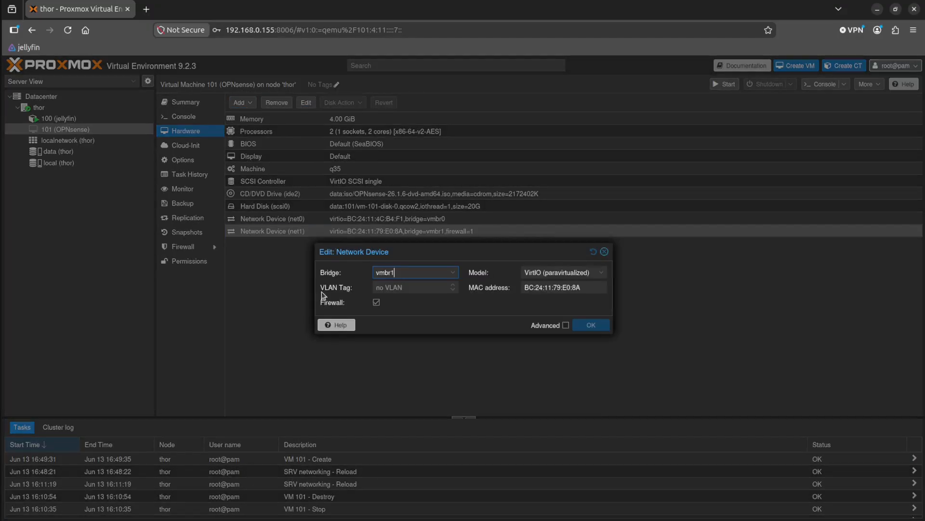
click(377, 301)
click(591, 325)
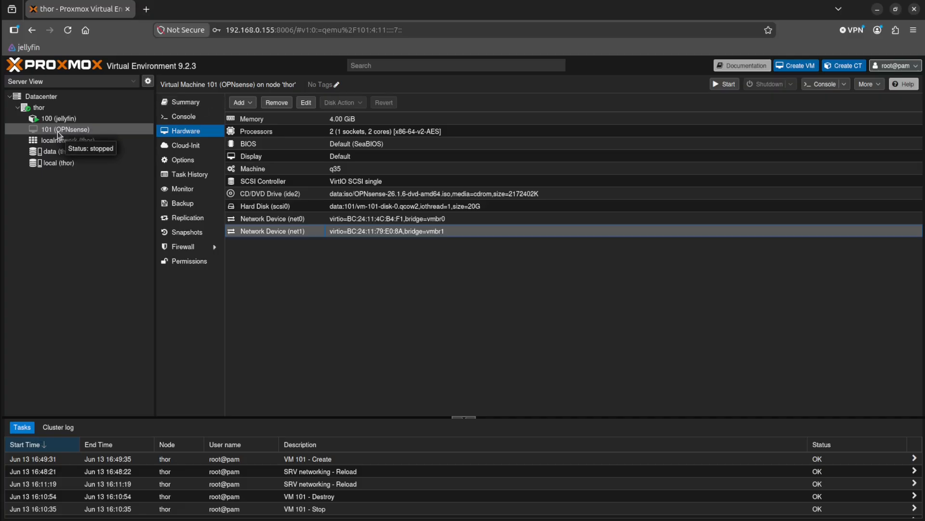
Start VM 101 from its console and log in as installer with the account password.
click(181, 118)
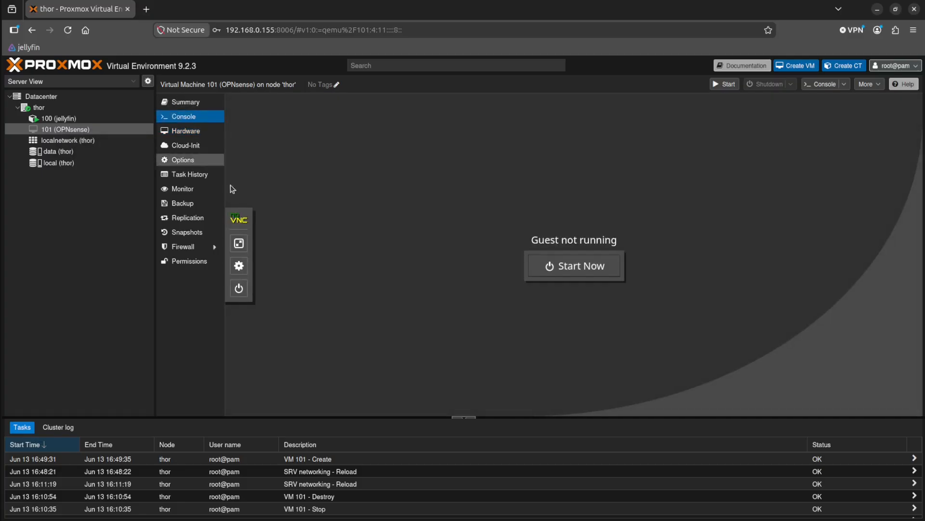
click(571, 273)
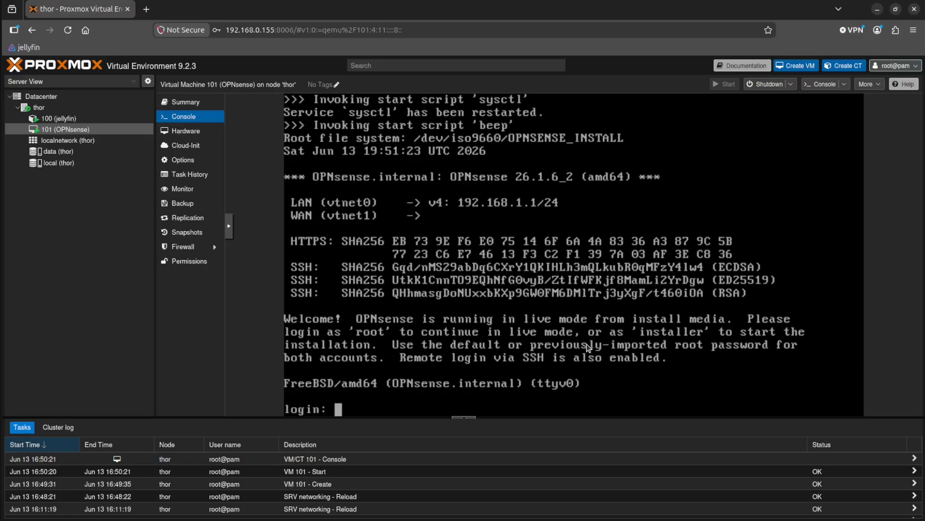
text(installer)
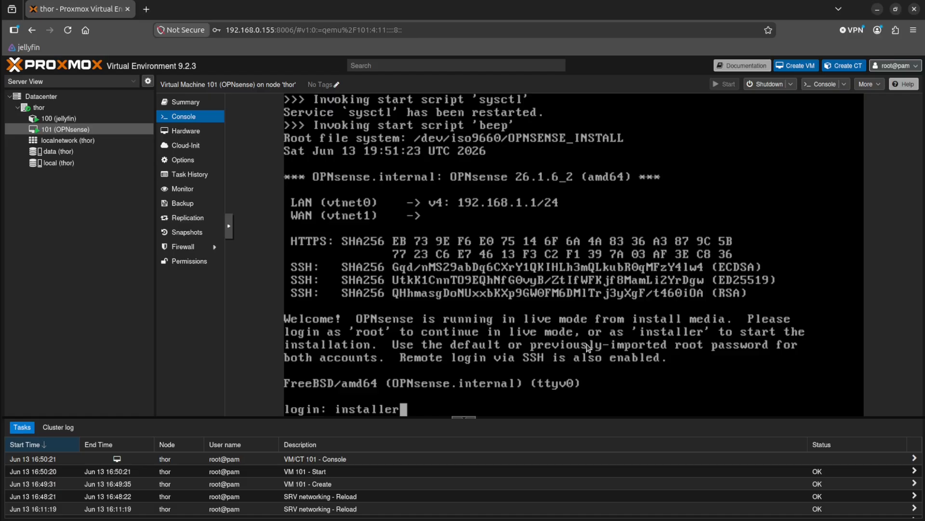
key(Return)
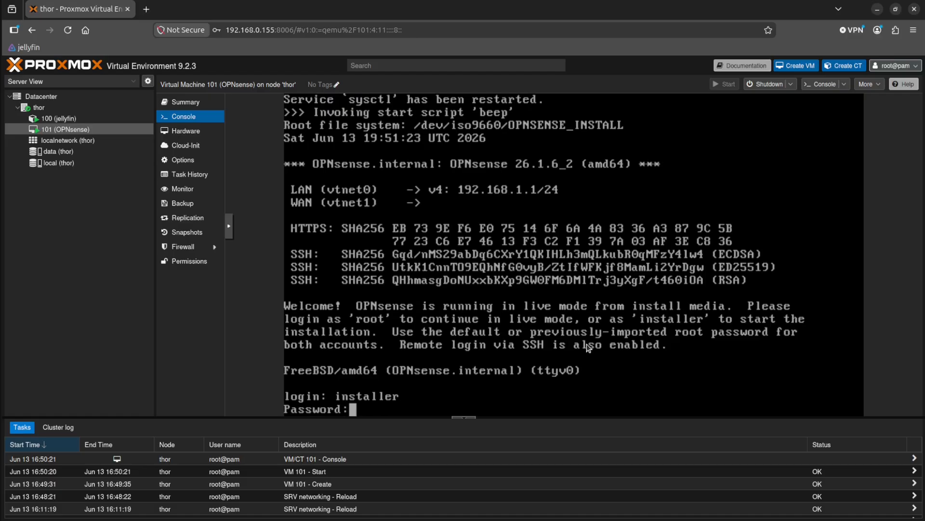
key(Return)
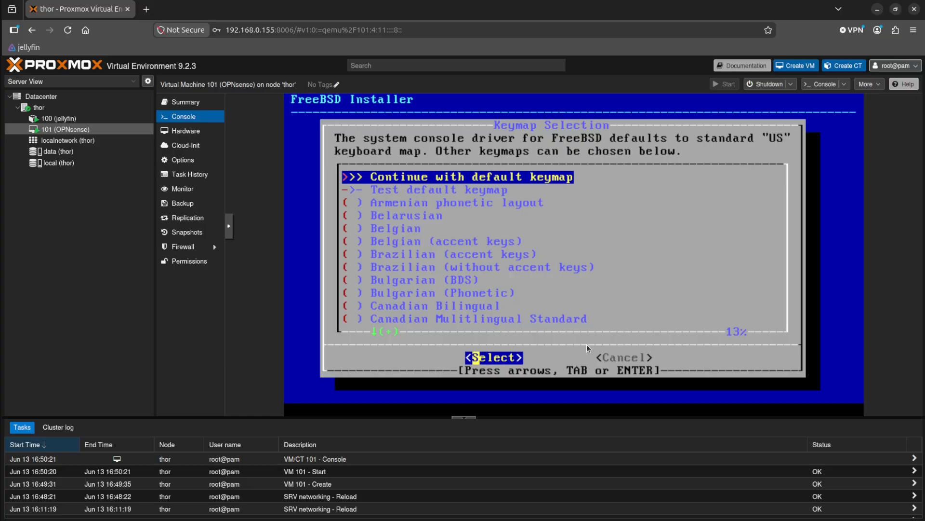
Continue with the default keymap and choose the Install (UFS) task, UFS GPT/UEFI Hybrid.
key(Return)
key(Down)
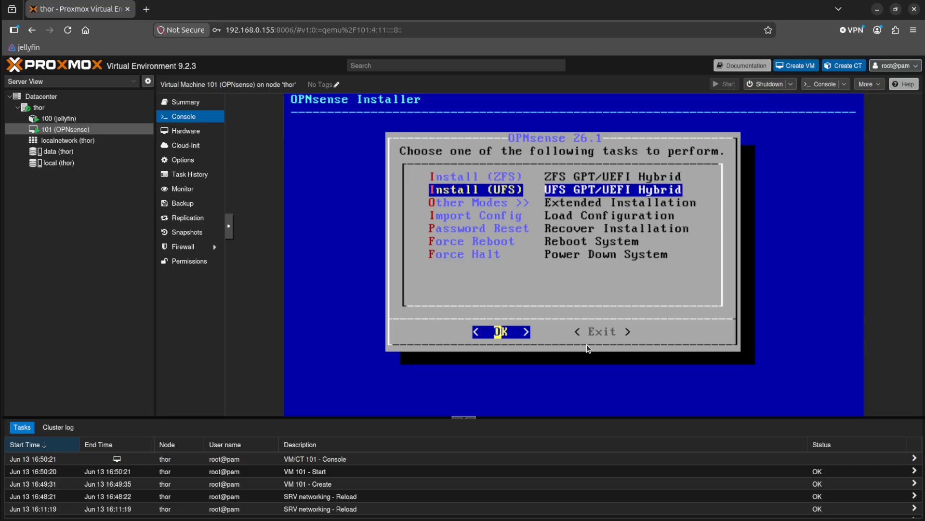
key(Up)
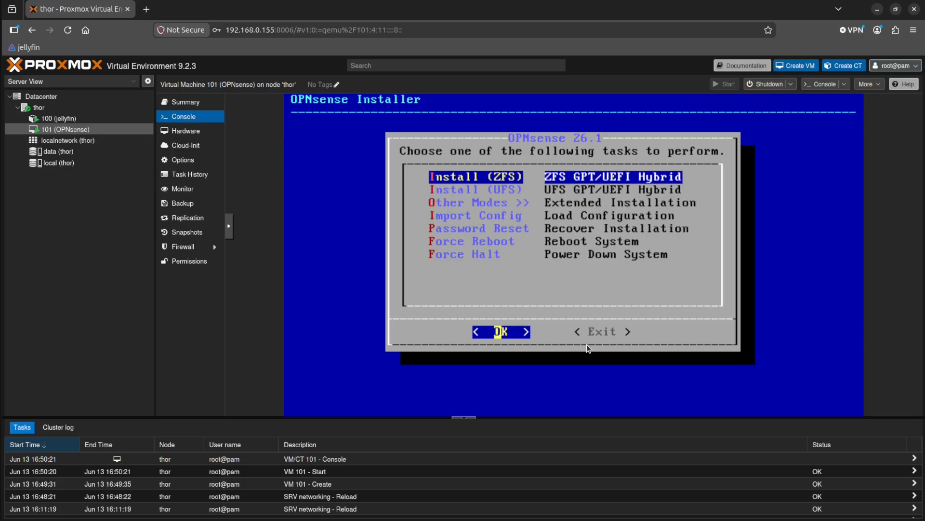
key(Down)
key(Up)
key(Down)
key(Up)
key(Down)
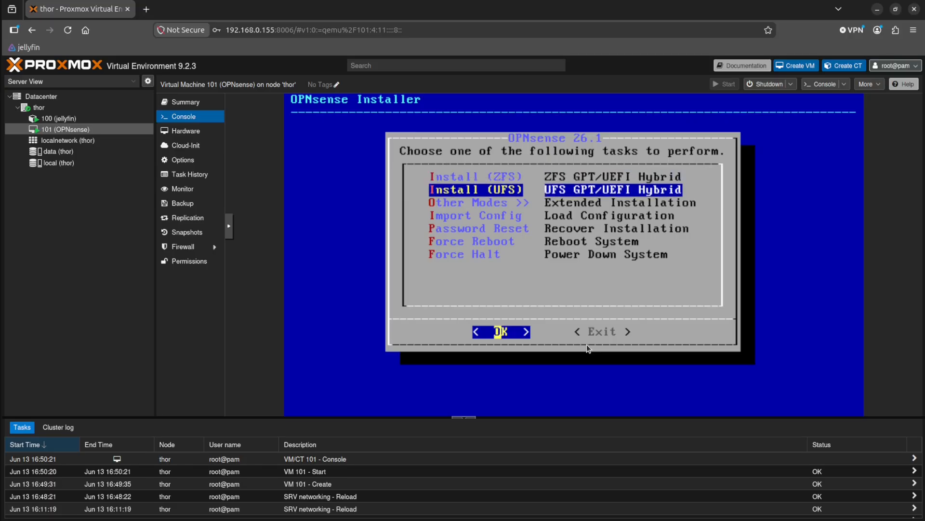
key(Up)
key(Down)
key(Up)
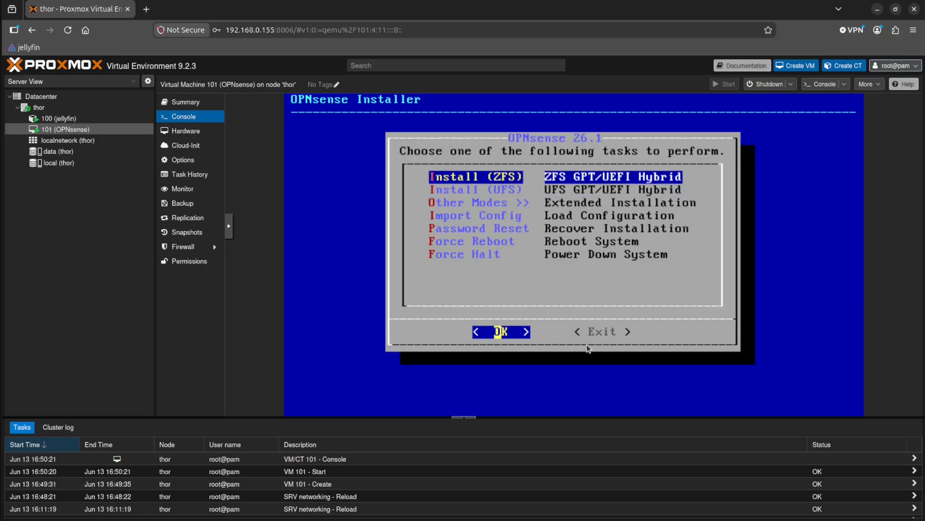
key(Down)
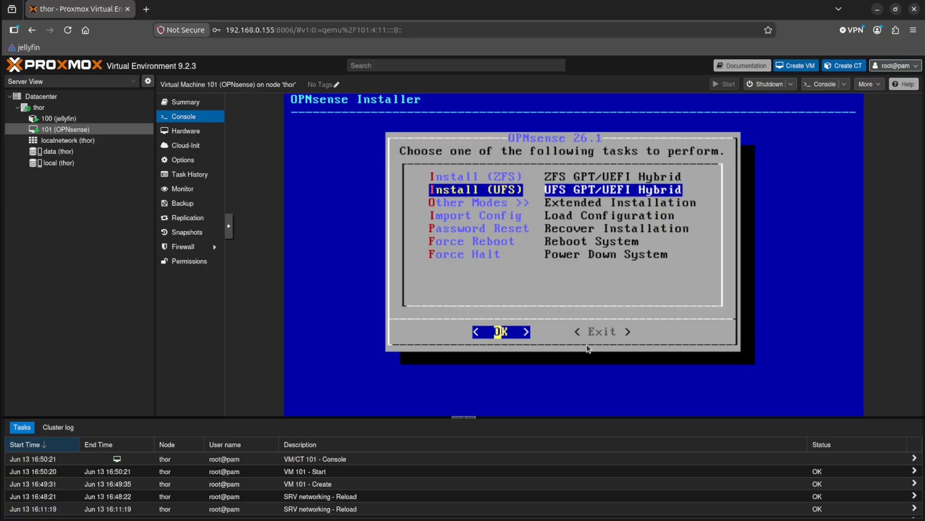
key(Up)
key(Down)
key(Up)
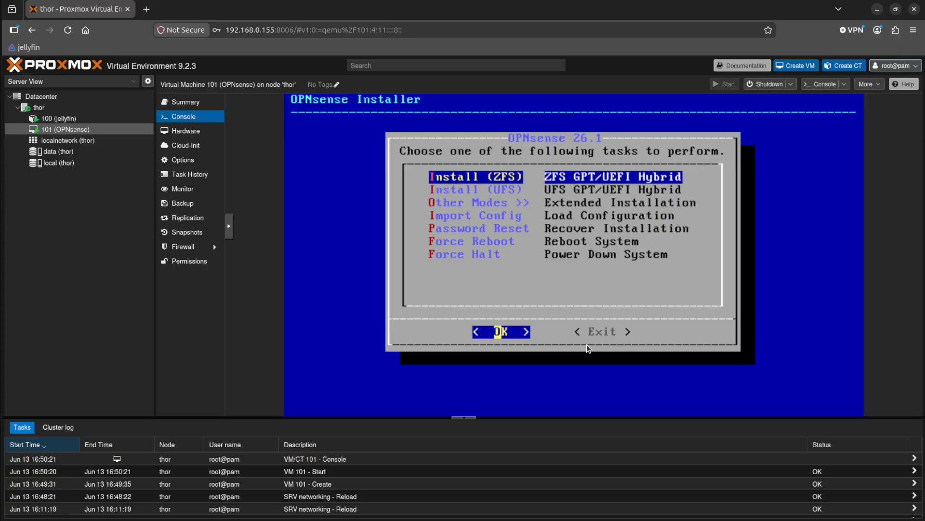
key(Down)
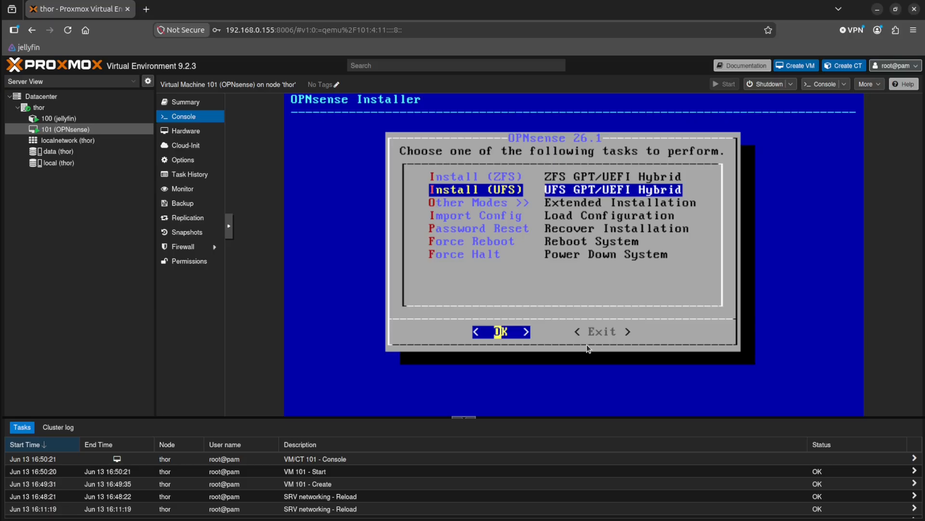
key(Return)
Select the 20GB hard disk da0 as the installation target and agree to destroy its current contents.
key(Down)
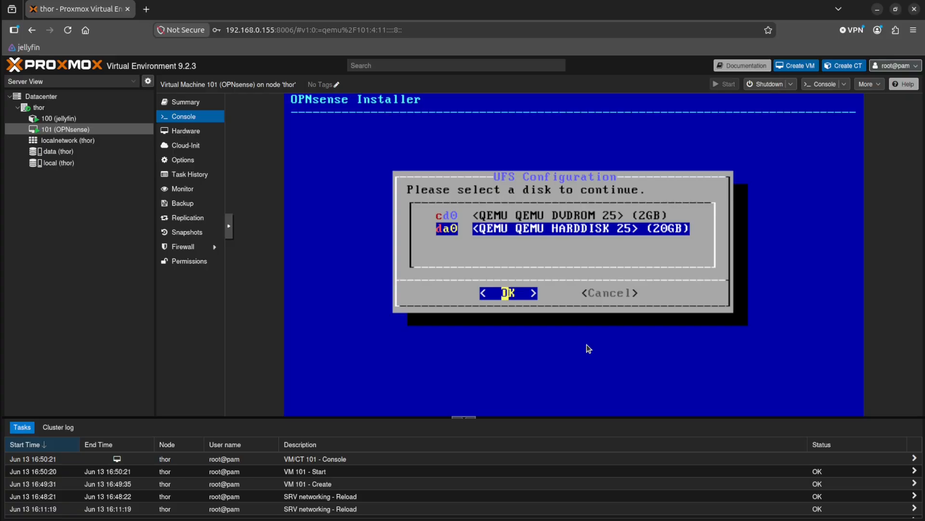
key(Return)
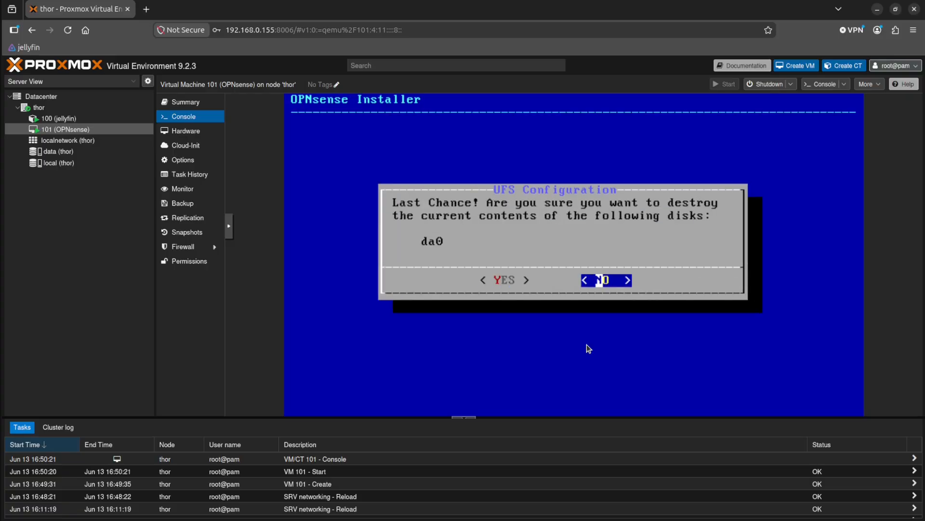
key(Left)
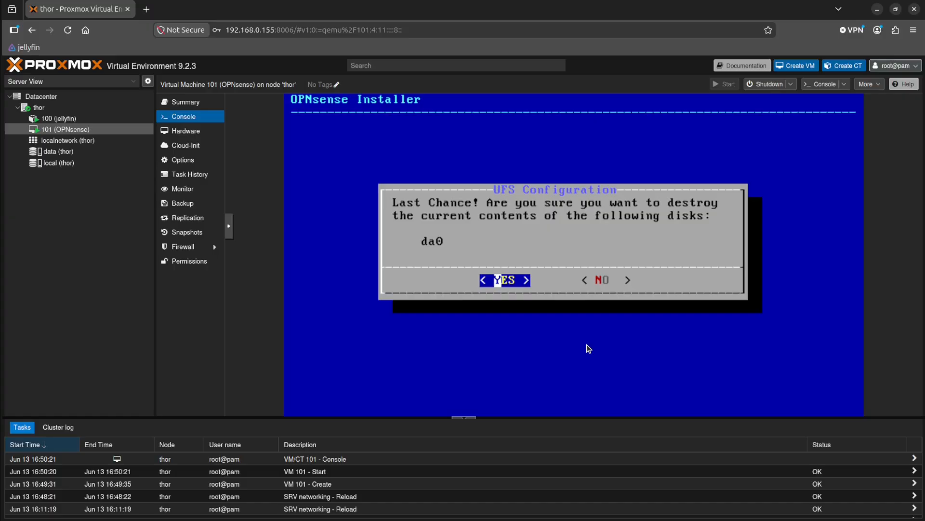
key(Return)
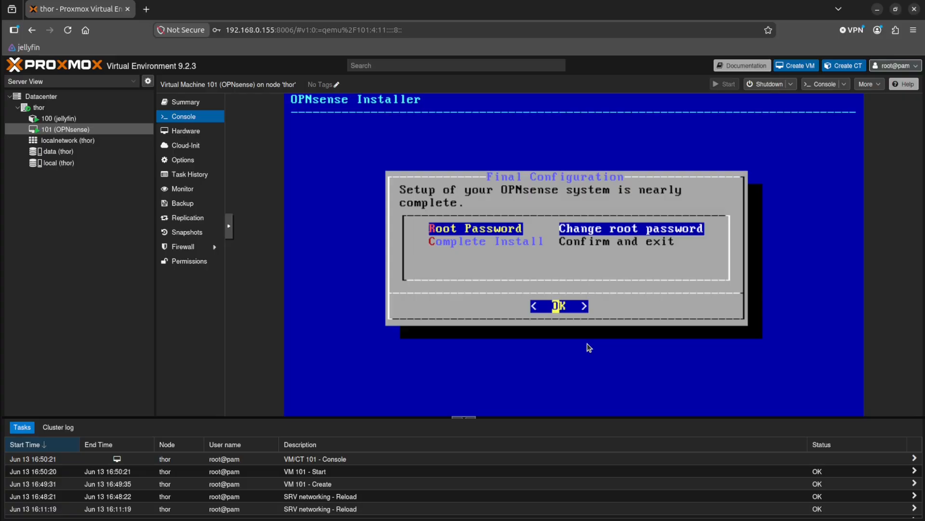
Change the root password of the new OPNsense system, entering the new password and repeating it for confirmation.
key(Return)
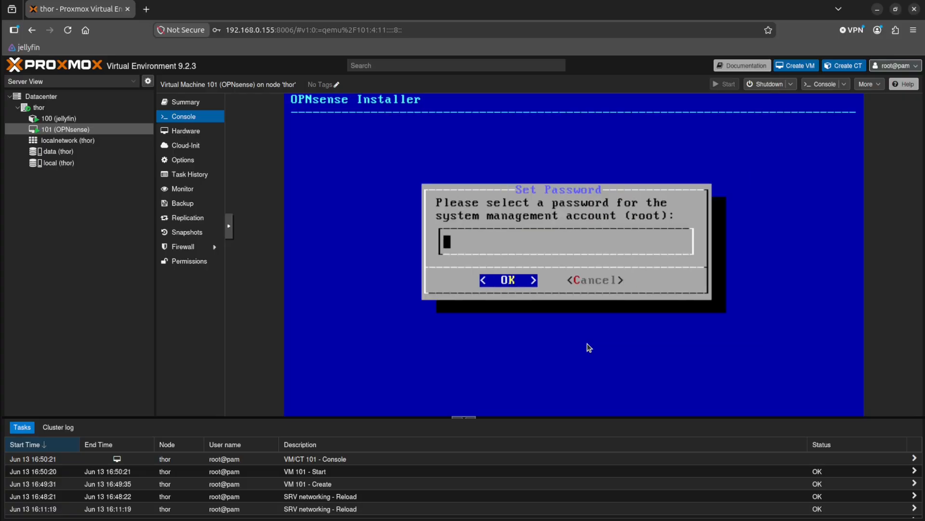
text(****)
key(Return)
text(****)
key(Return)
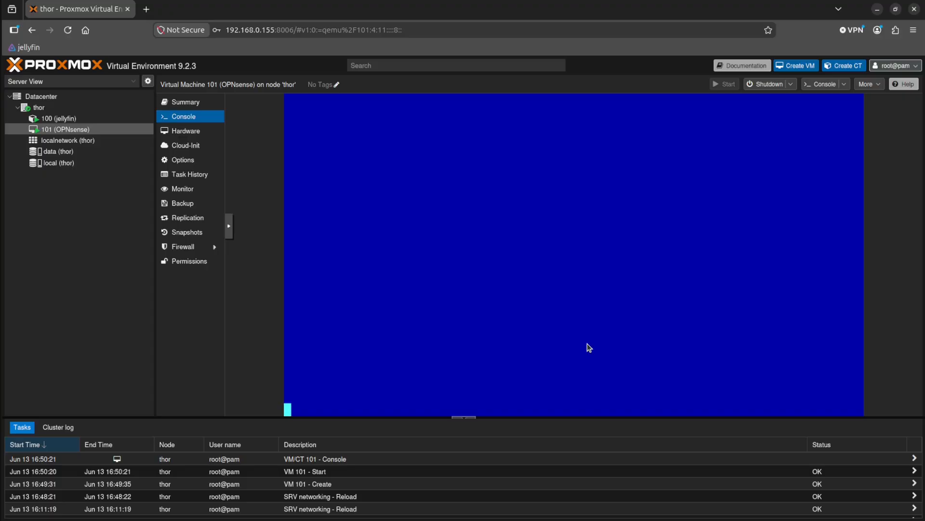
Edit VM 101's CD/DVD drive ide2 so that it does not use any media.
click(190, 144)
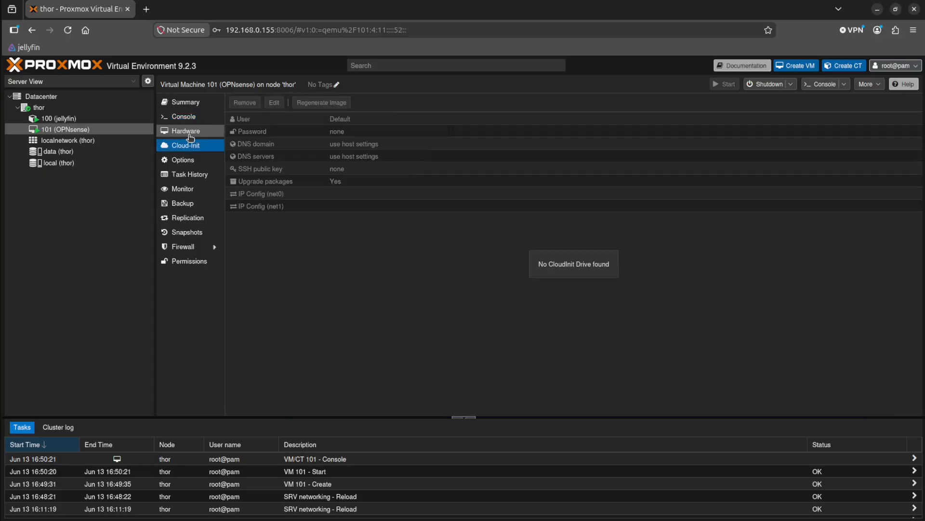
click(190, 137)
click(350, 197)
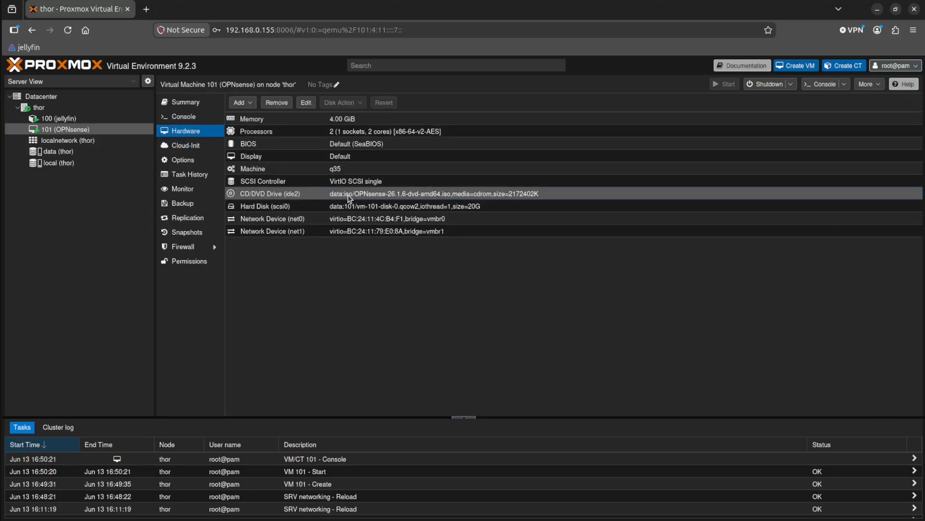
double_click(350, 197)
click(530, 287)
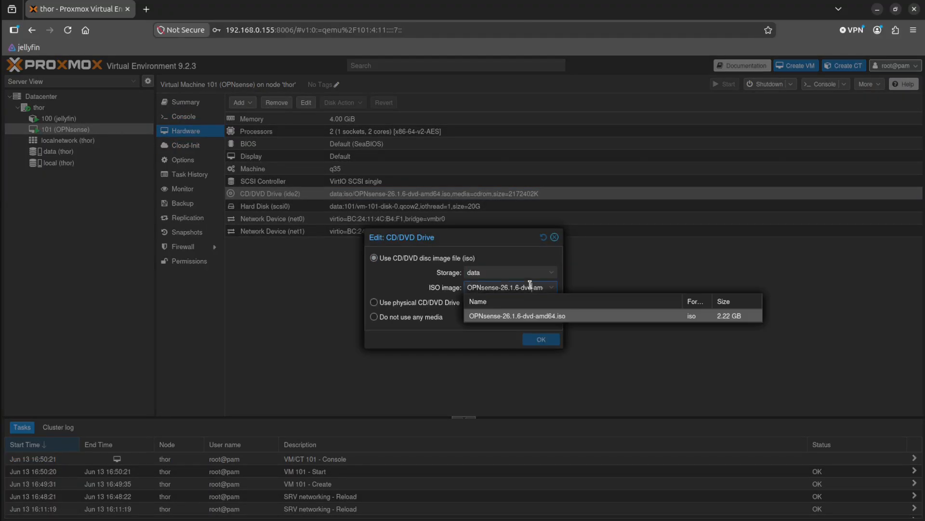
click(520, 316)
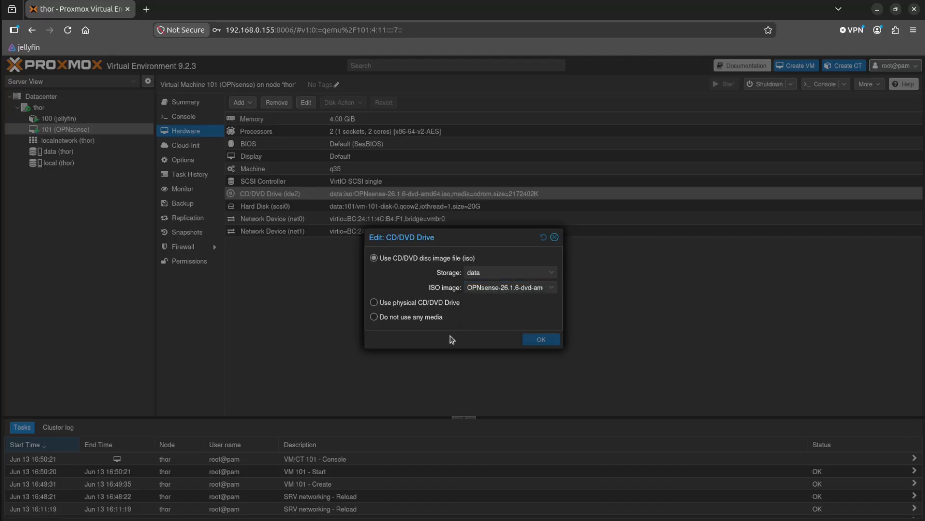
click(374, 316)
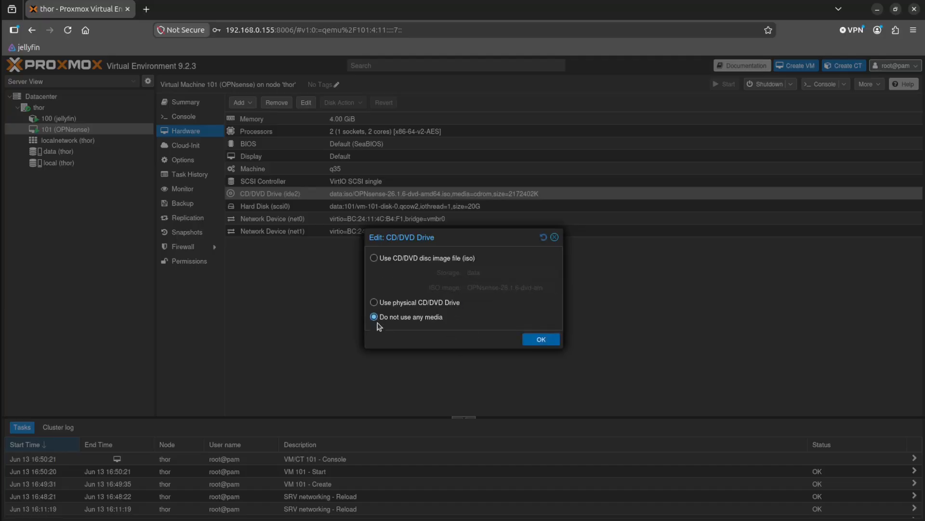
click(542, 339)
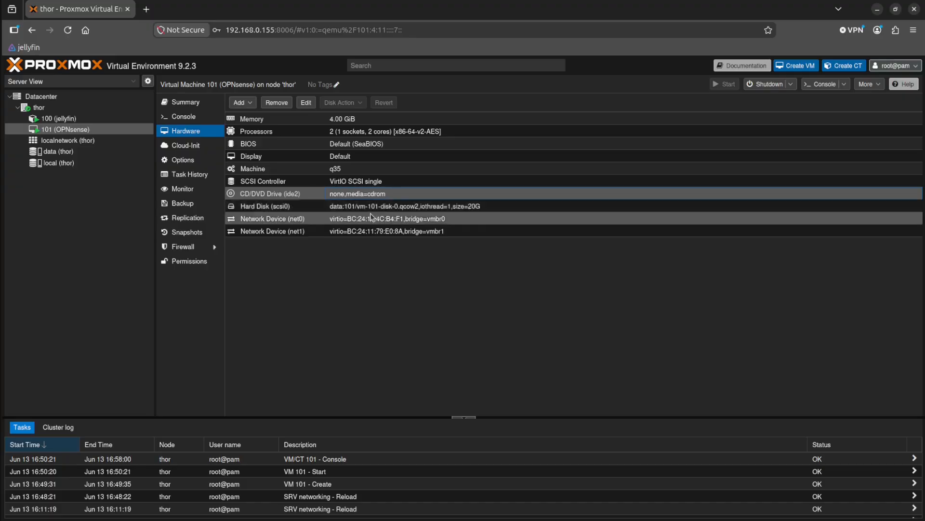
Return to the VM's console and choose Complete Install to confirm and exit the final configuration.
click(182, 117)
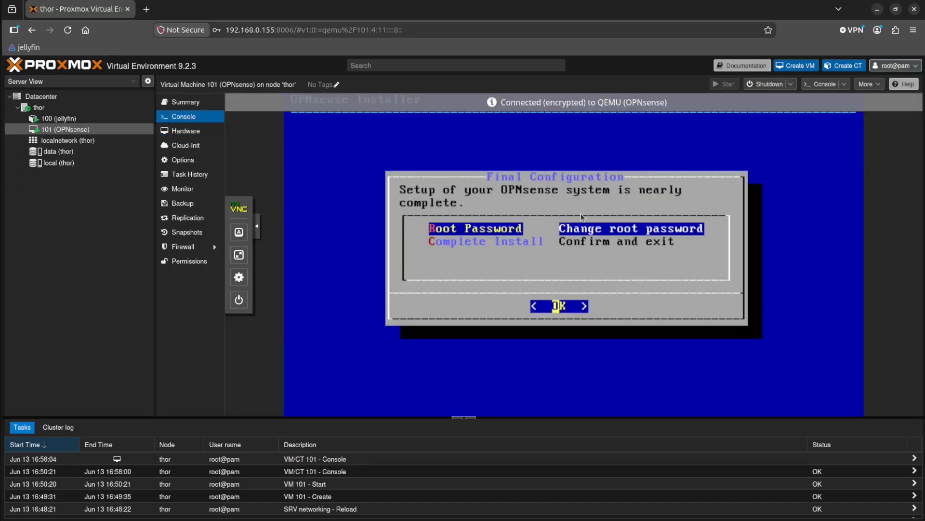
key(Down)
key(Return)
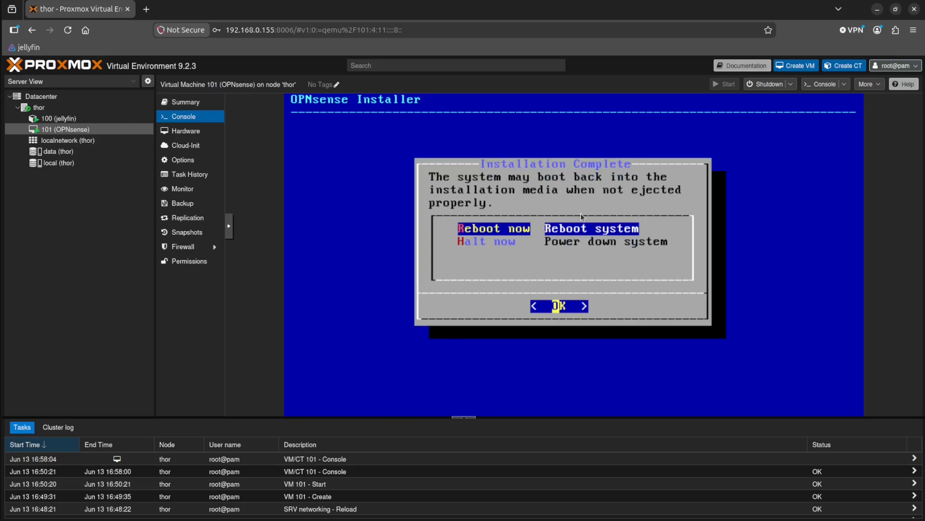
Reboot the system from the installer, and check the media setting of VM 101's CD/DVD drive ide2.
key(Return)
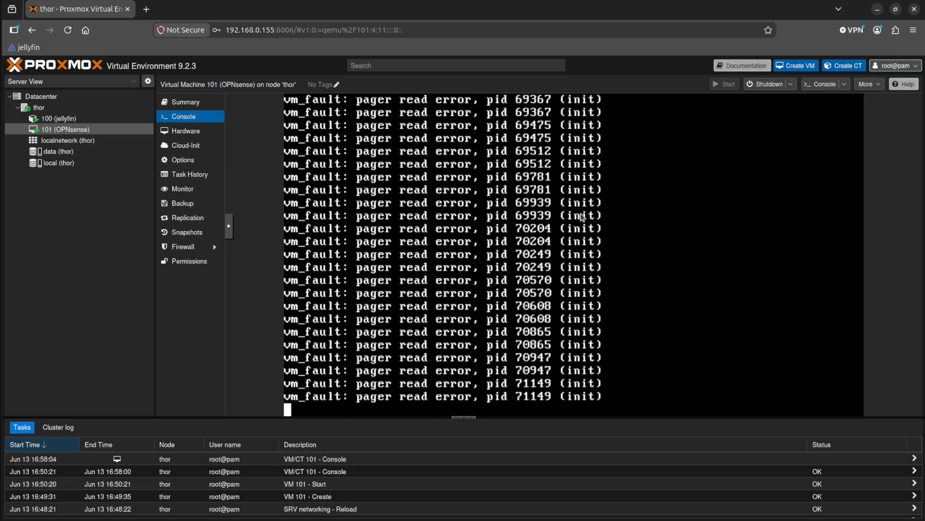
click(193, 131)
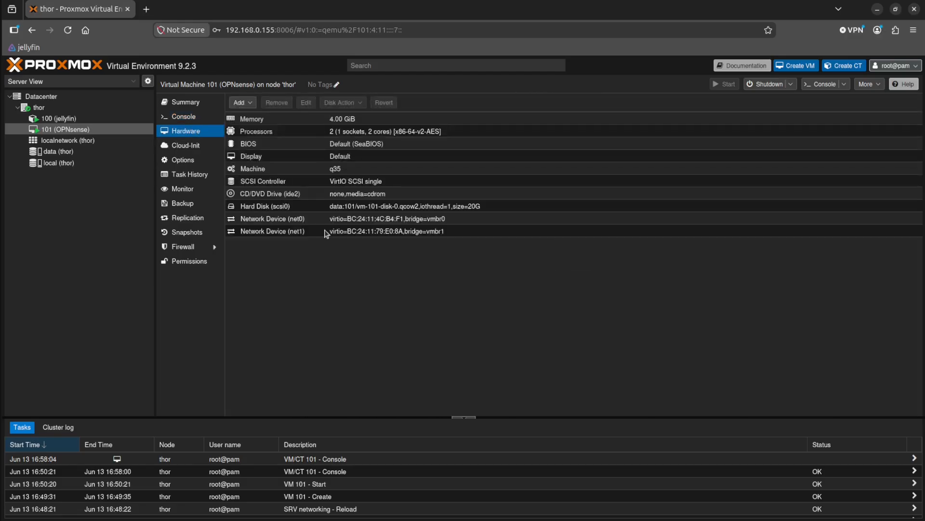
double_click(291, 195)
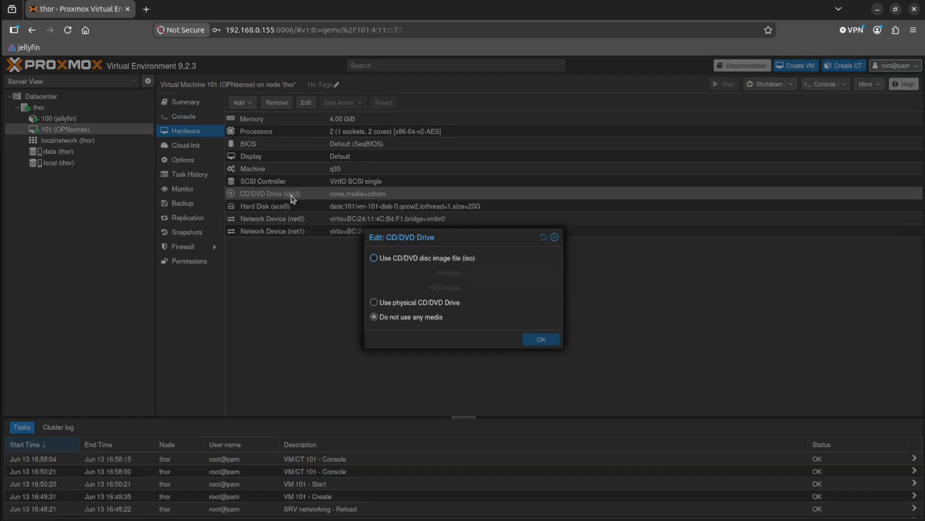
click(555, 238)
Stop VM 101 (OPNsense) and confirm the forced stop.
right_click(66, 133)
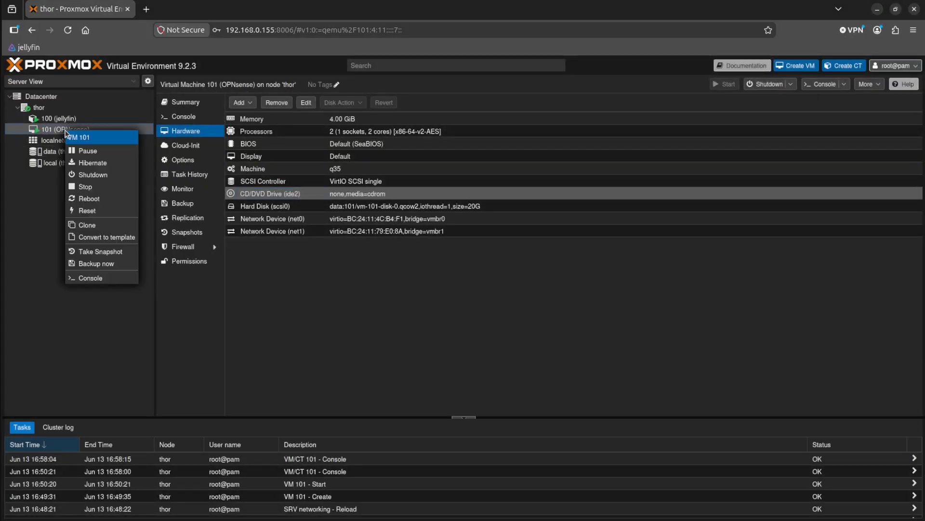
click(85, 188)
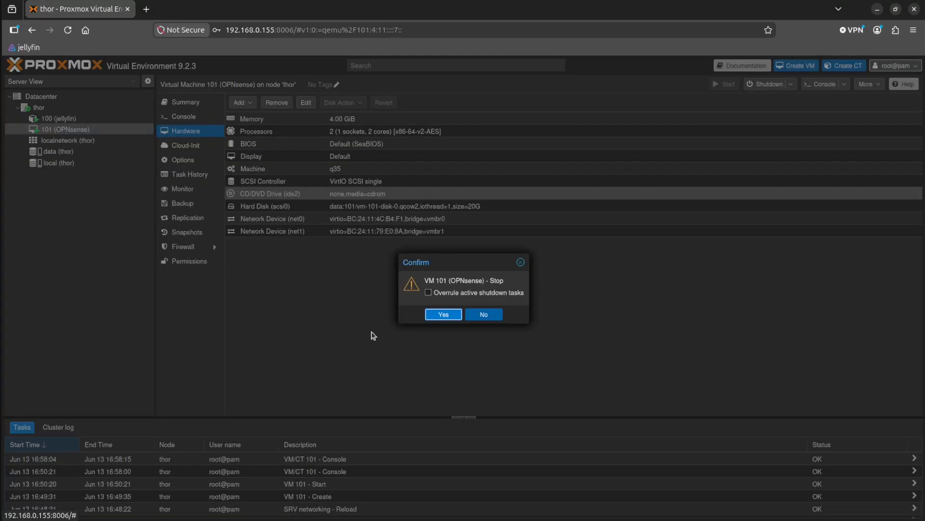
click(441, 314)
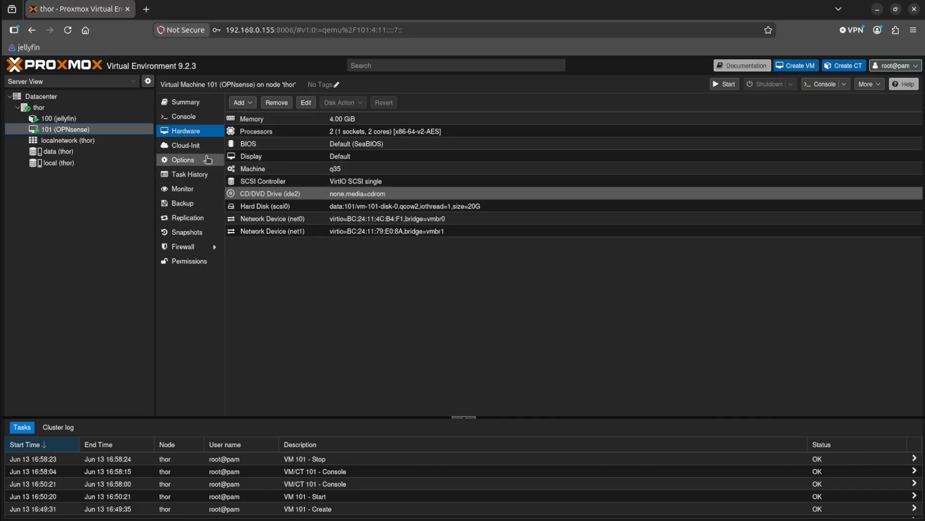
Change VM 101's boot order by disabling ide2, enabling scsi0 and moving scsi0 to first place.
click(189, 162)
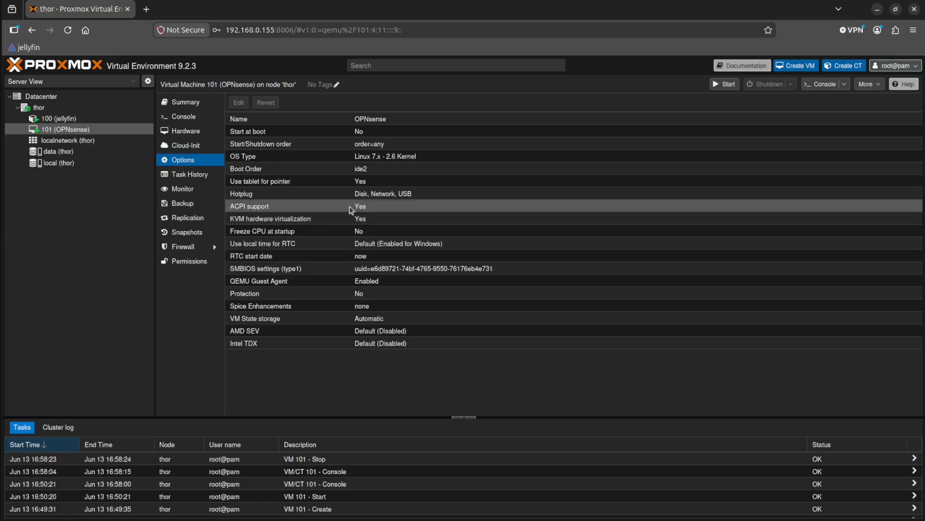
click(361, 172)
double_click(362, 169)
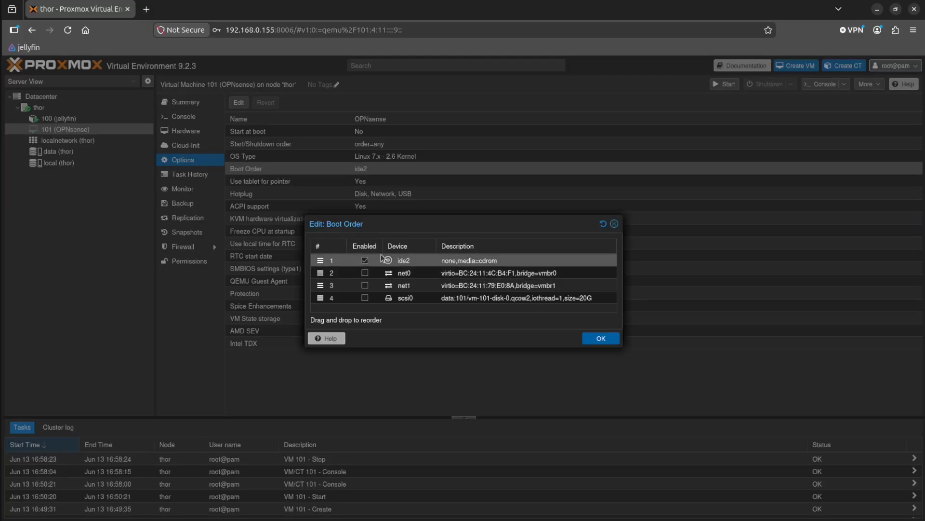
click(365, 260)
click(365, 298)
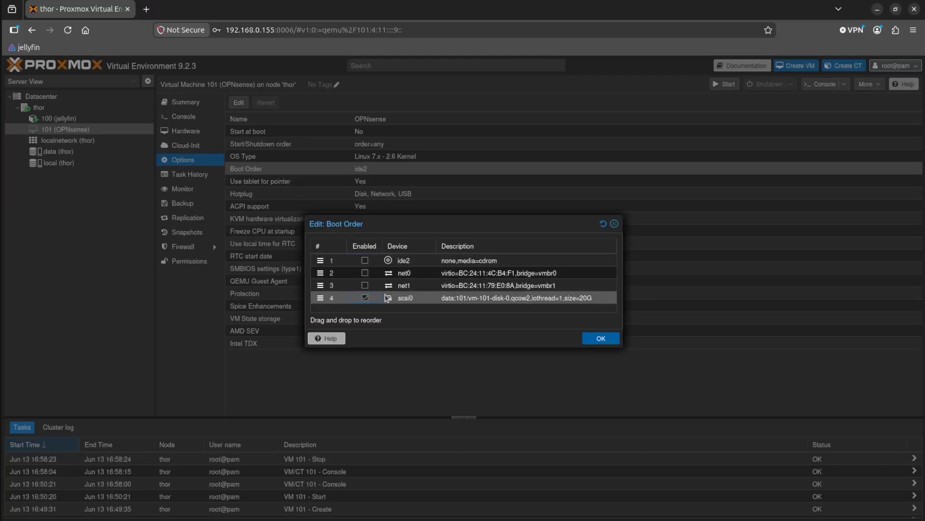
drag(393, 299, 402, 260)
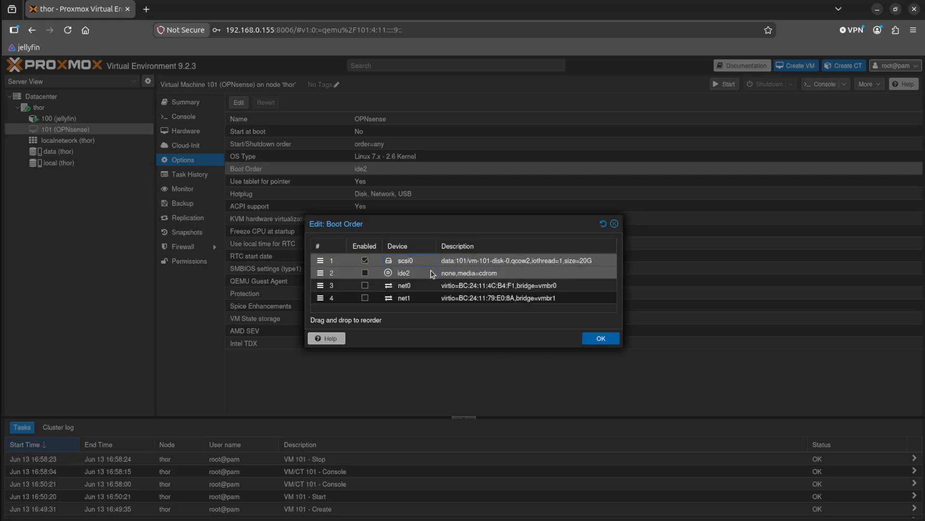
click(609, 339)
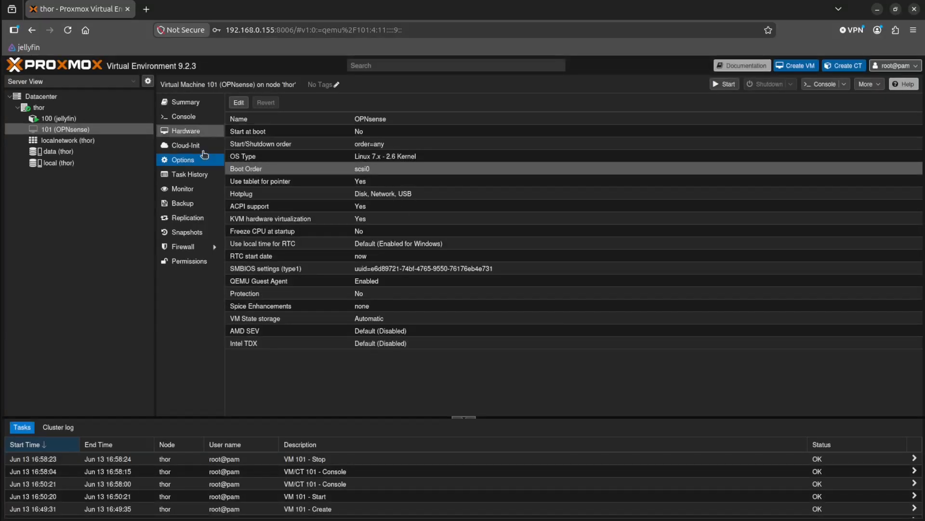
Start VM 101 from its console.
click(173, 120)
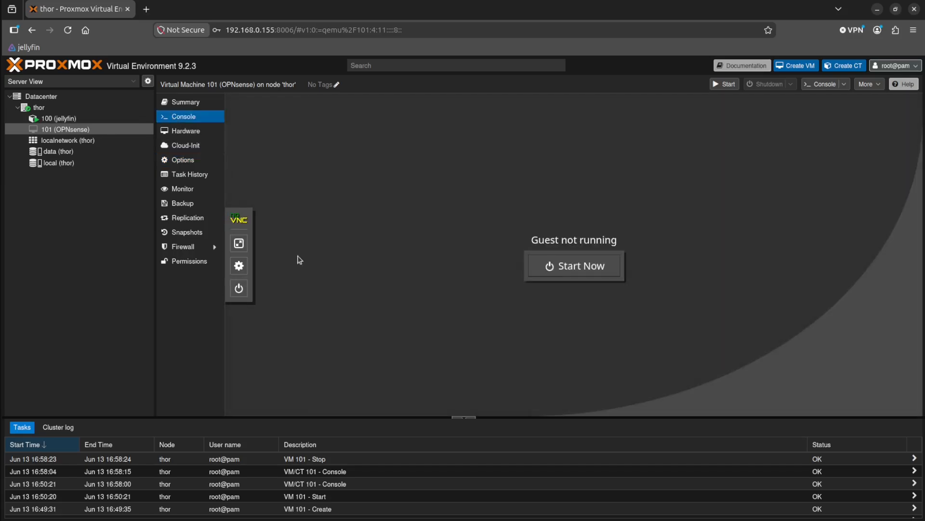
click(571, 269)
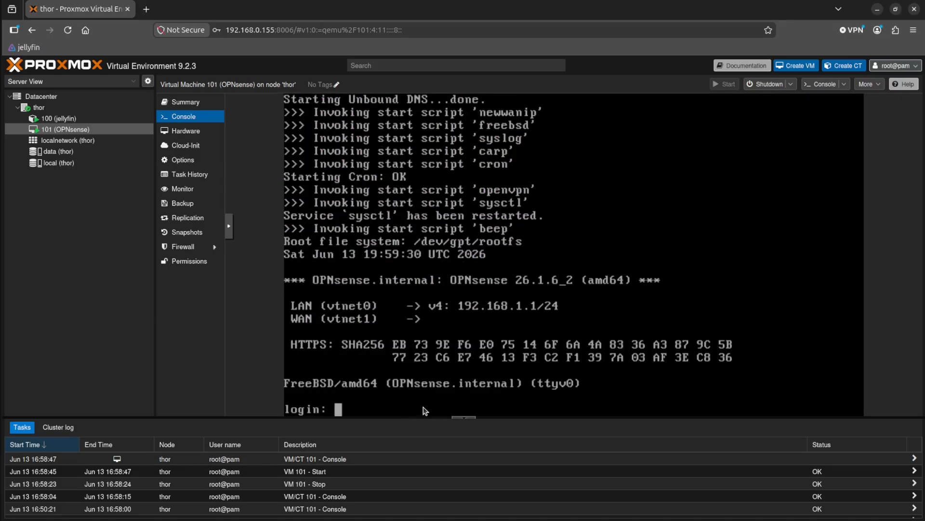
Try to log in to the OPNsense console as root with the account password.
text(root)
key(Return)
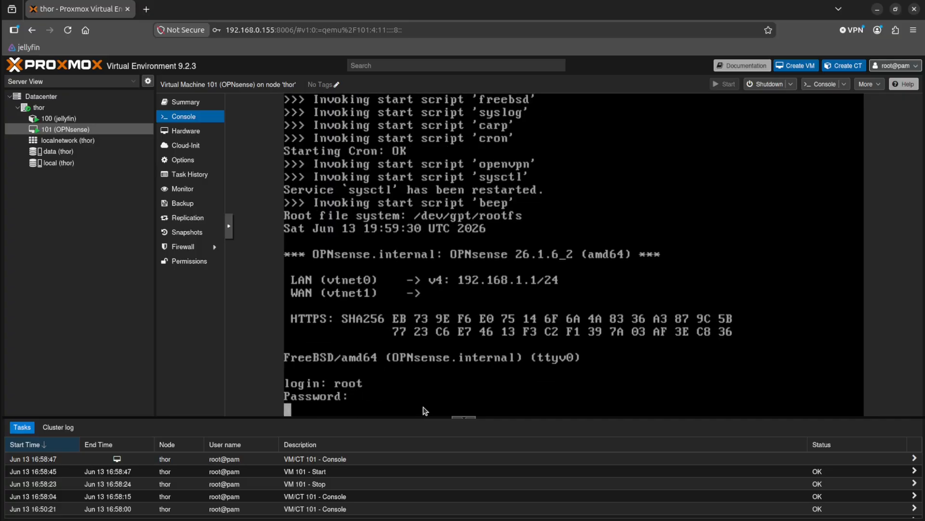
key(Return)
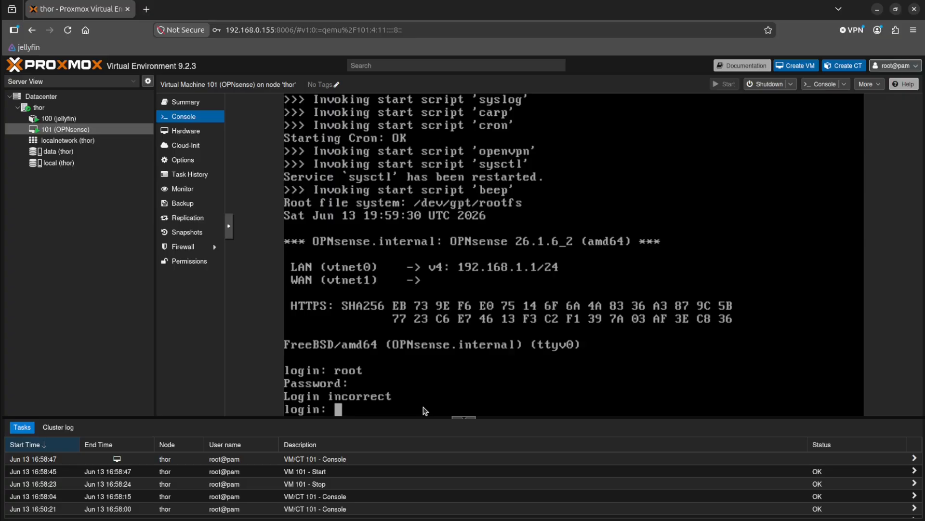
text(root)
key(Return)
key(Return)
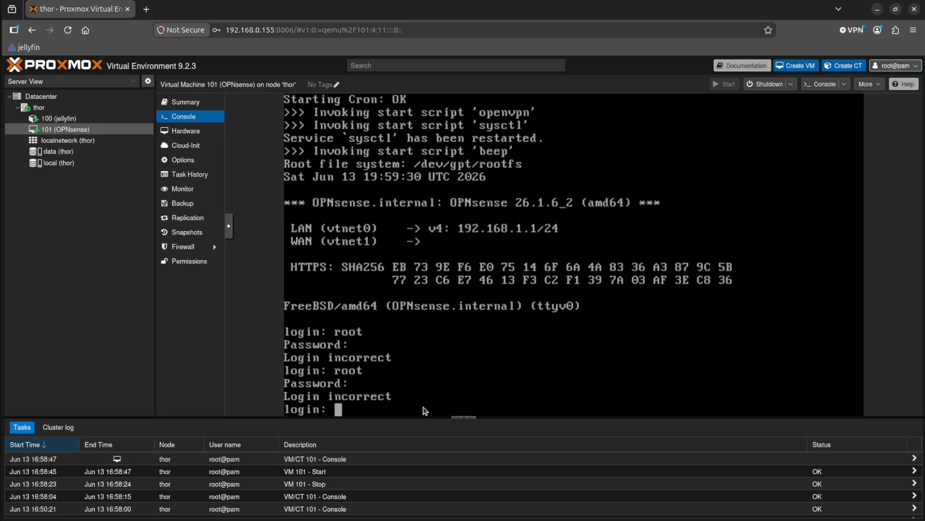
text(root opnsense)
key(Return)
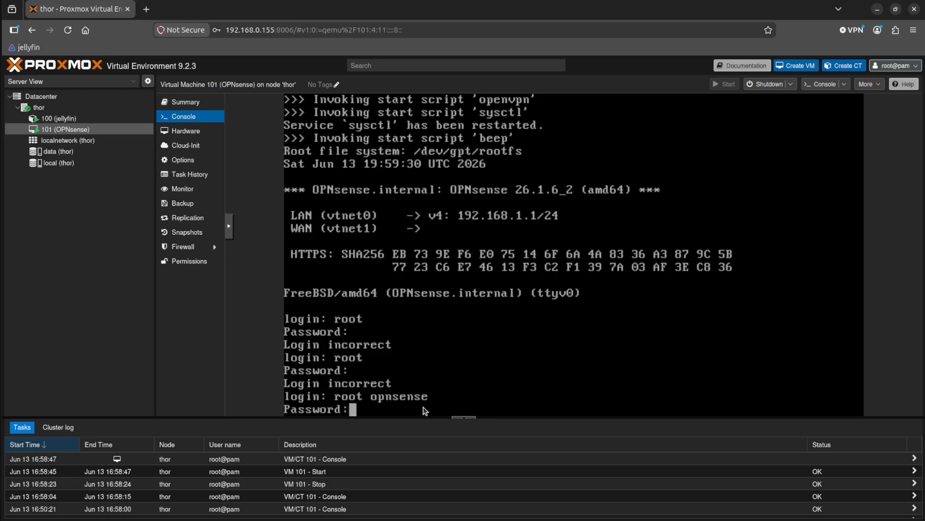
key(Return)
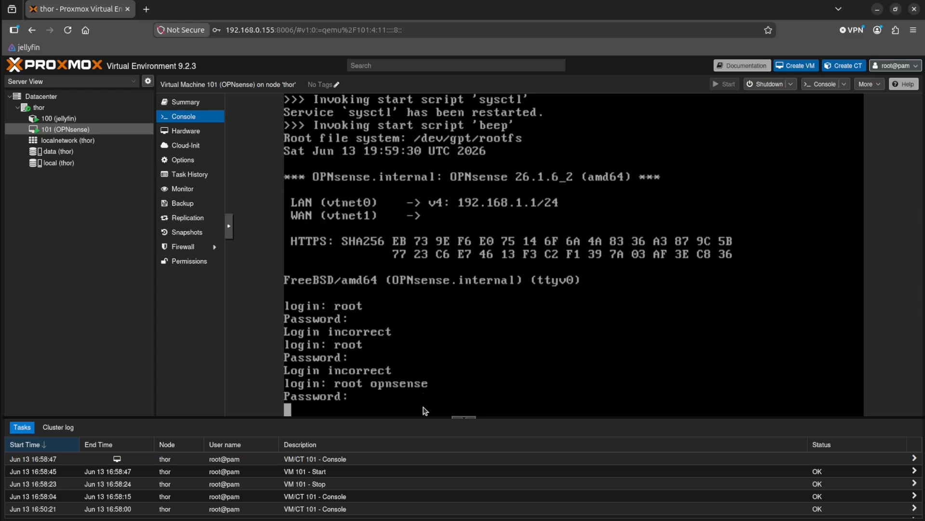
Log in to OPNsense as root, entering the root password to reach the console menu.
text(root)
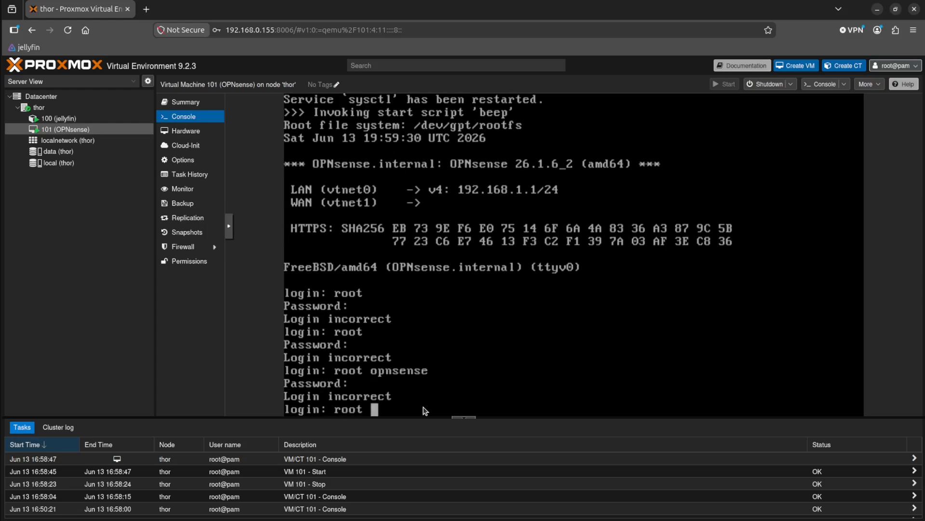
key(Return)
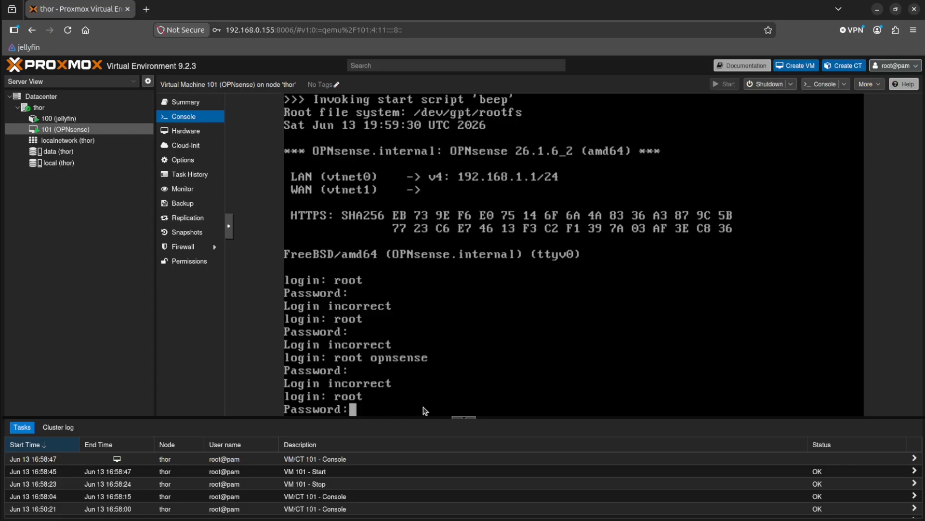
key(Return)
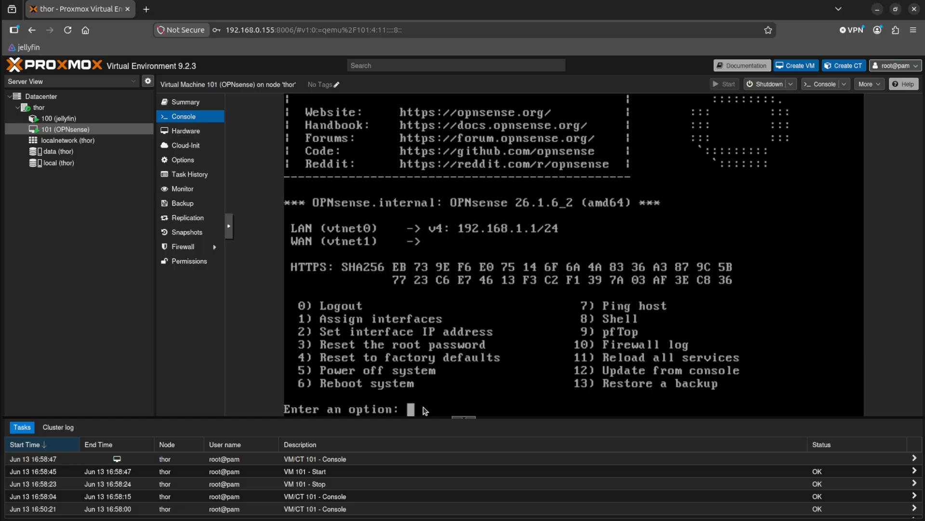
text(3)
key(Return)
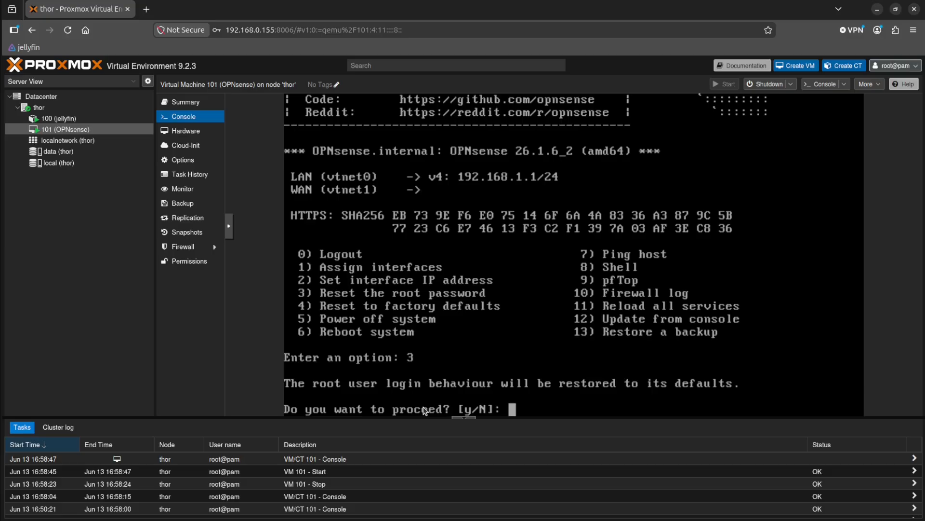
text(n)
key(Return)
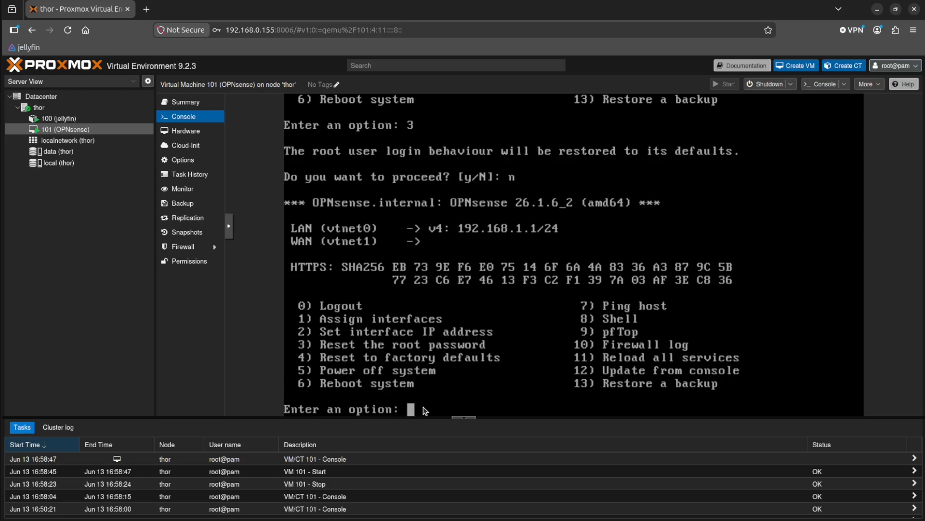
Open the OPNsense shell and change the root password with passwd, entering the new password twice.
text(8)
key(Return)
text(passwd)
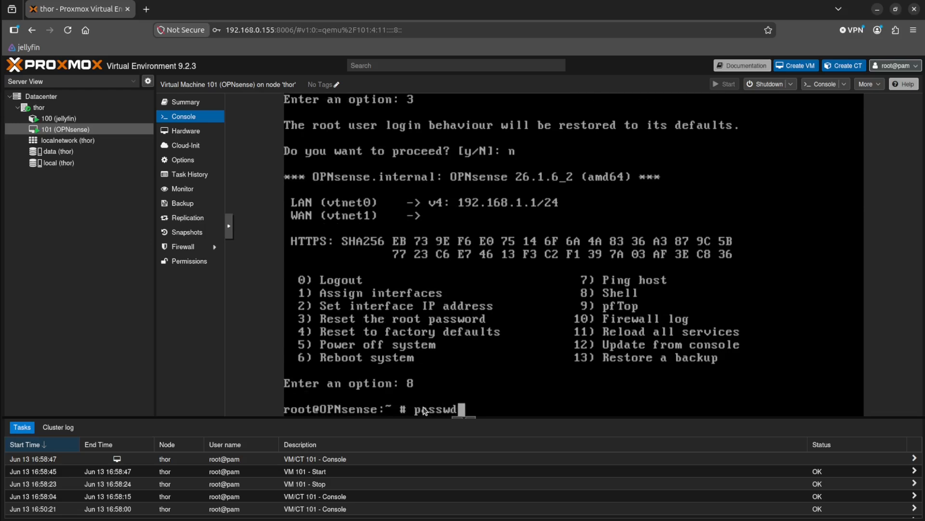
key(Return)
key(Return)
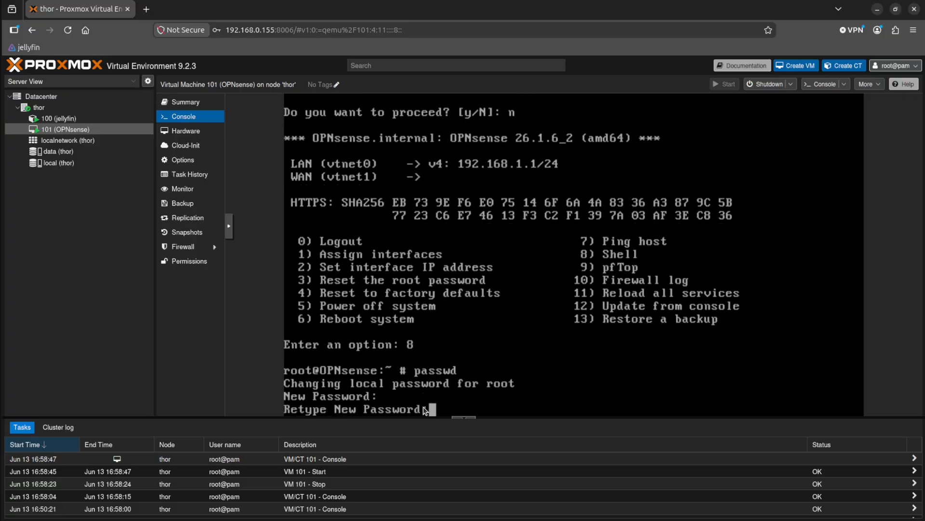
Exit the shell and log out of the OPNsense console with option 0.
key(Return)
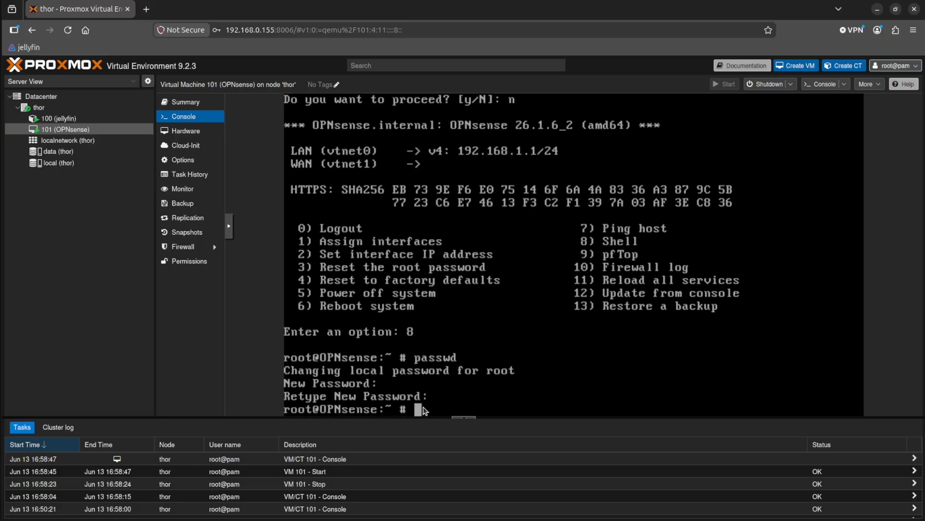
text(exit)
key(Return)
text(0)
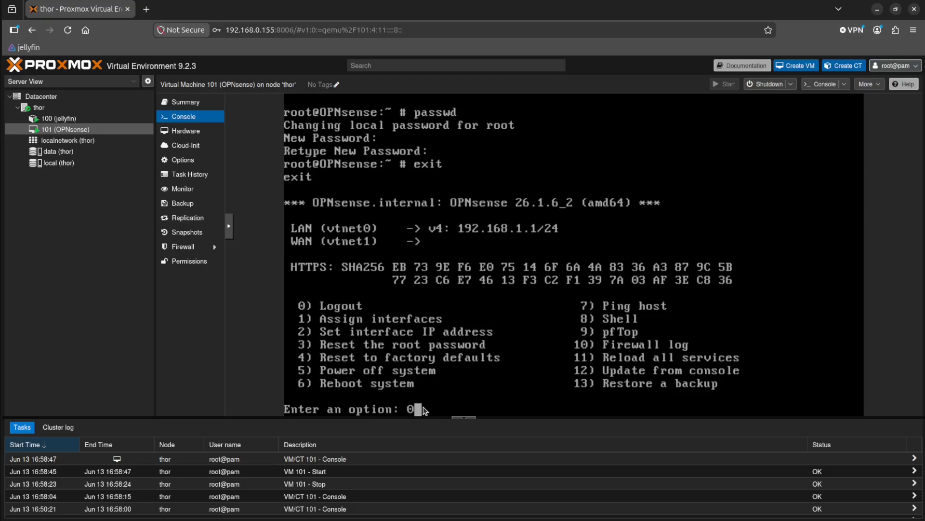
key(Return)
Log back in to the OPNsense console as root with the new root password.
text(tho)
key(BackSpace)
key(BackSpace)
key(BackSpace)
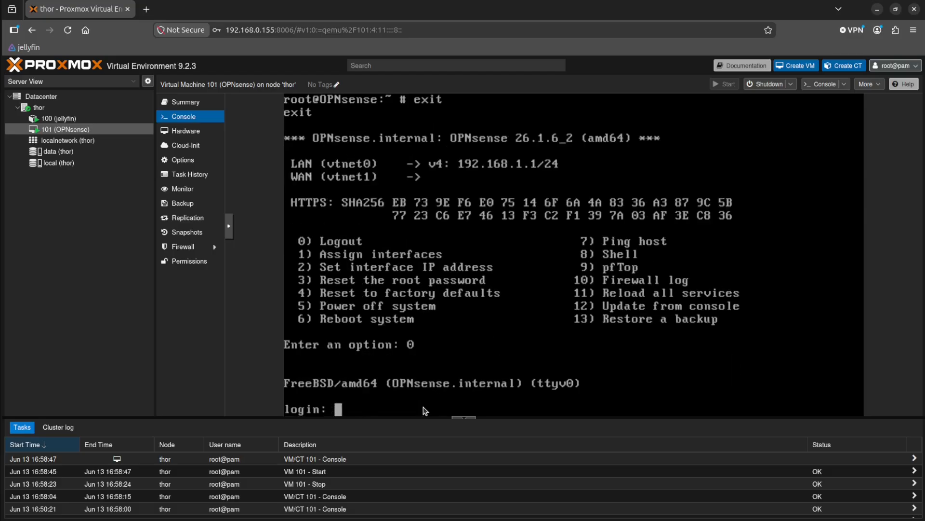
text(root)
key(Return)
key(Return)
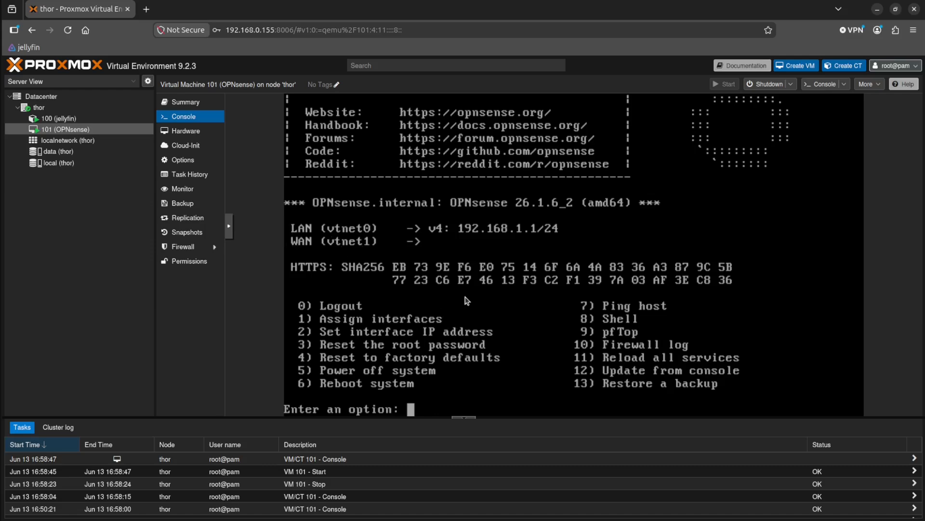
Start assigning interfaces with option 1, declining to configure LAGGs and VLANs.
text(1)
key(Return)
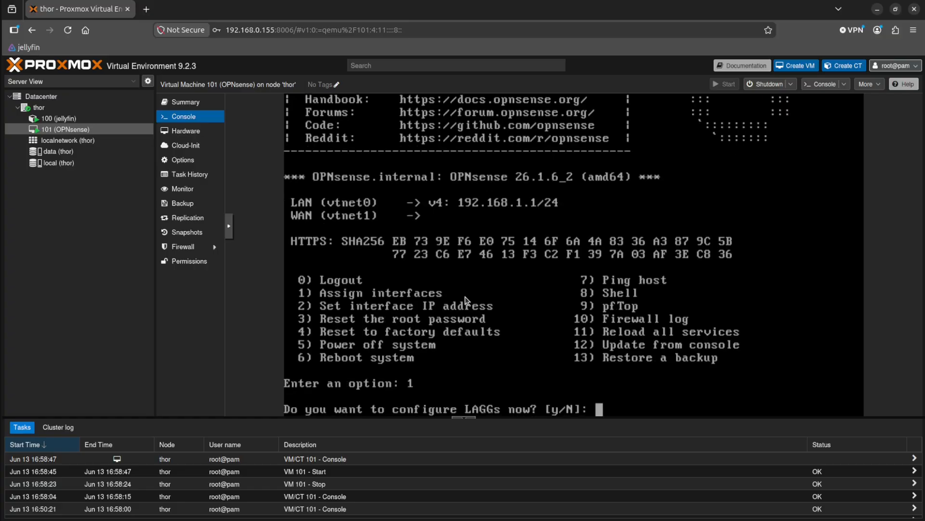
text(n)
key(Return)
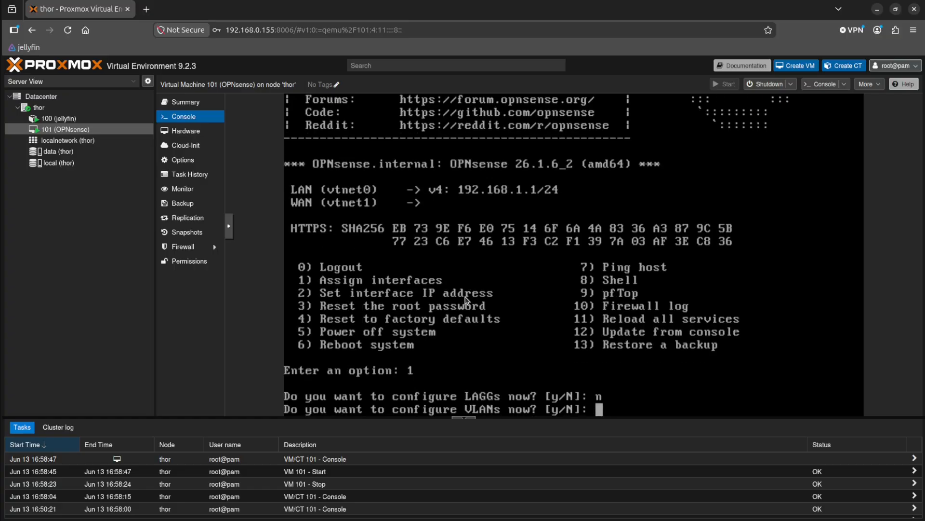
text(n)
key(Return)
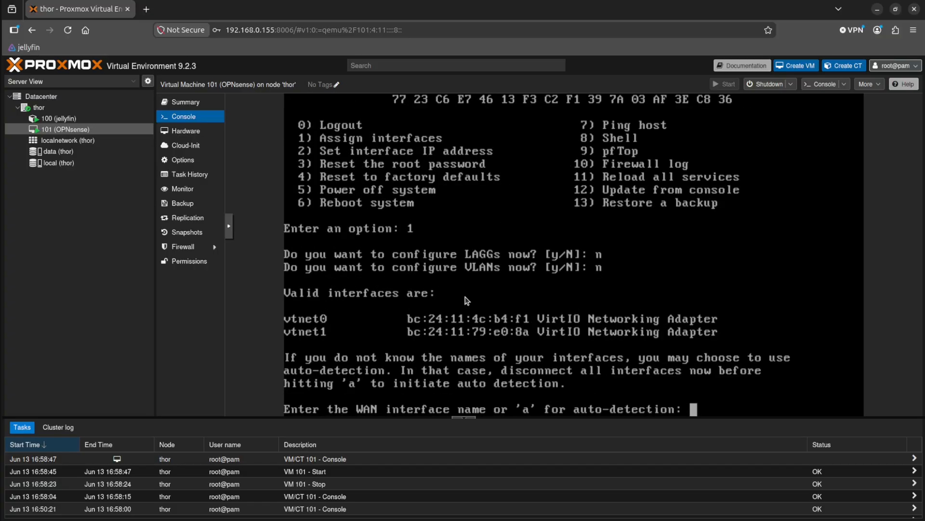
Enter vtnet0 as the WAN interface and vtnet1 as the LAN interface.
text(vtnet0)
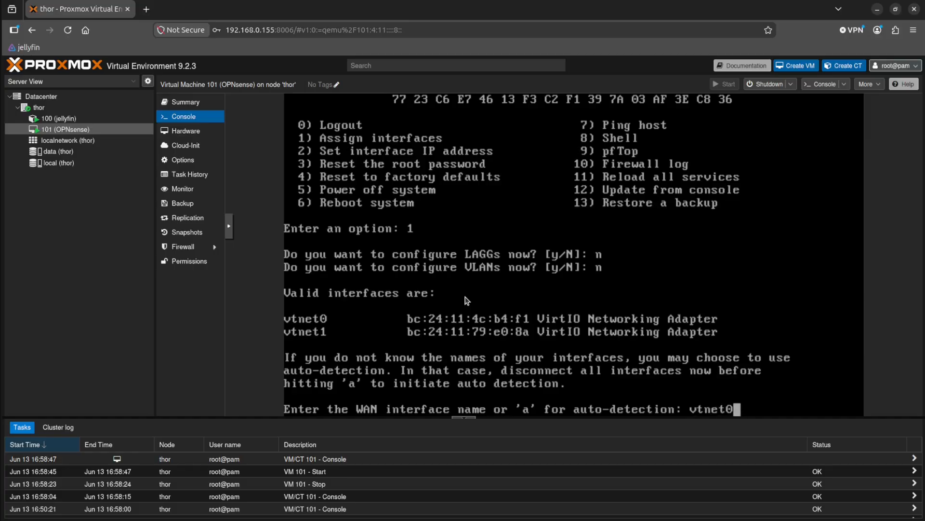
key(Return)
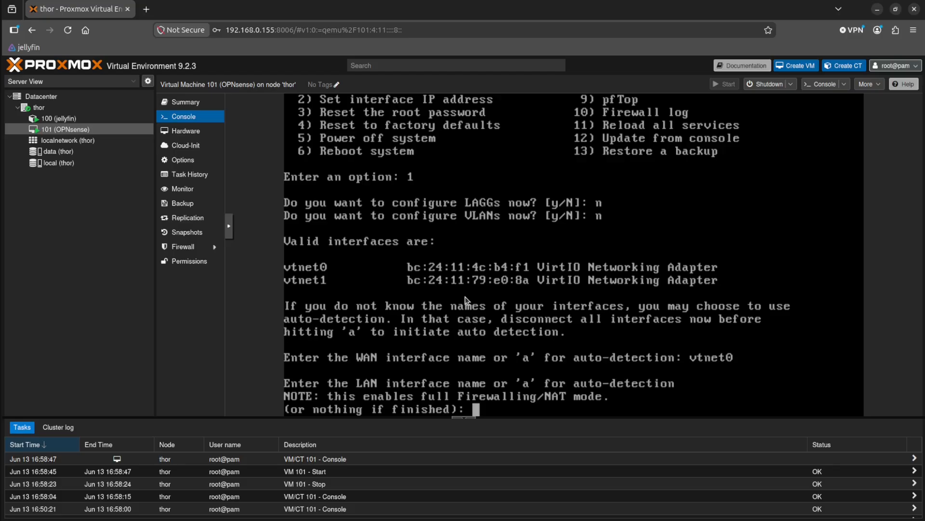
text(vtnet1)
key(Return)
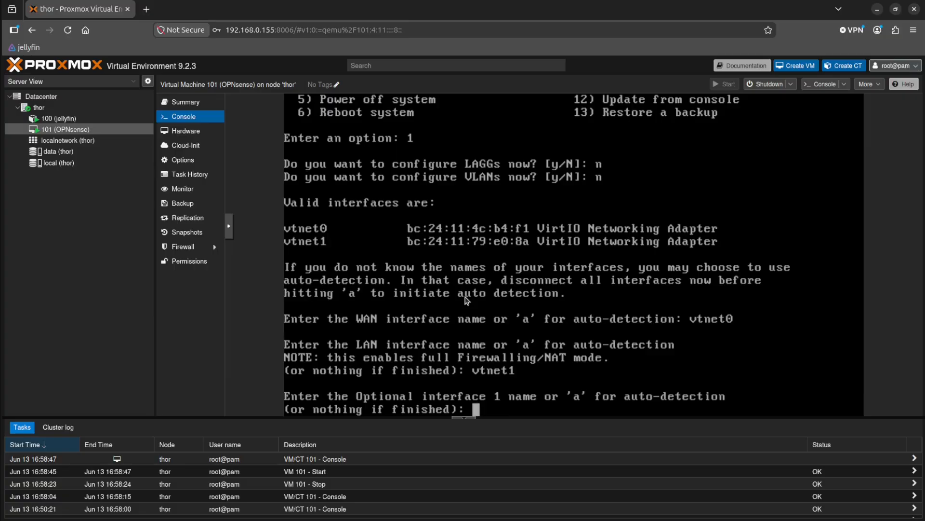
Skip the optional interface and confirm the WAN and LAN assignments.
key(Return)
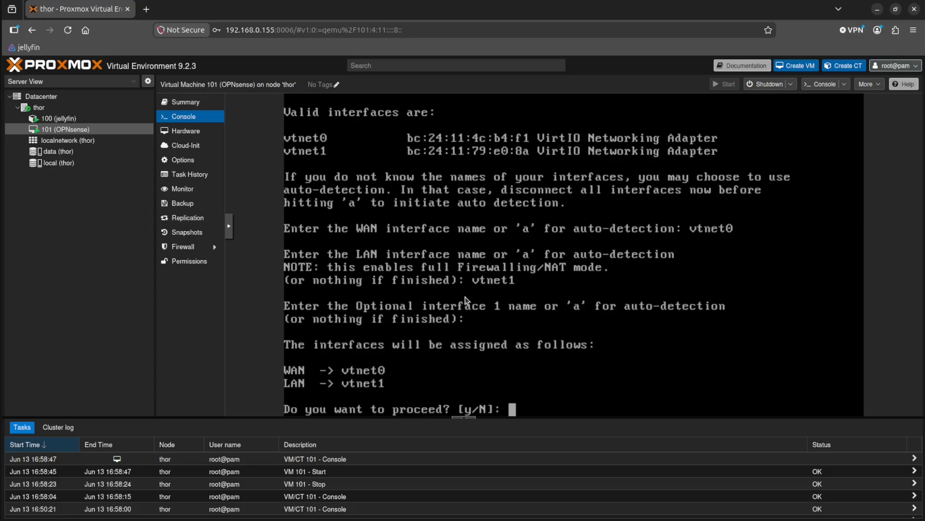
text(y)
key(Return)
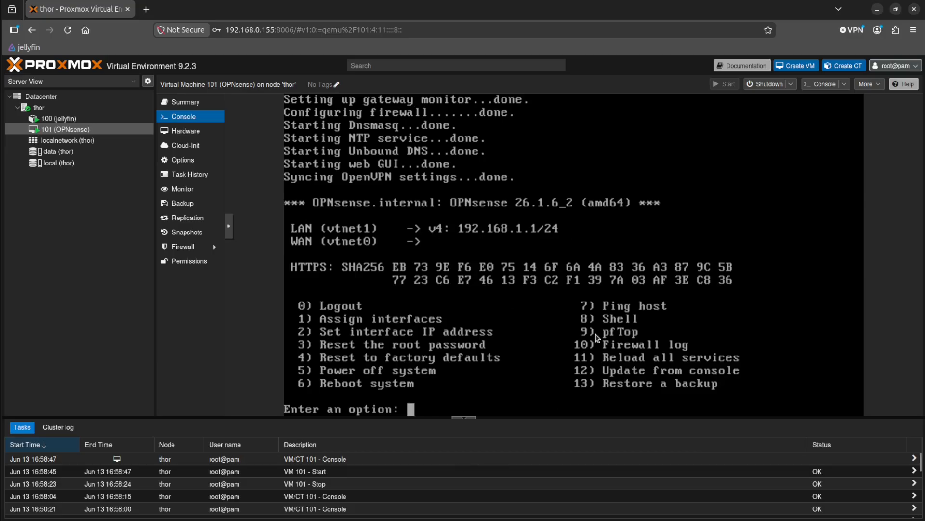
Start setting an interface IP address with option 2, choosing LAN (1) and declining IPv4 configuration via DHCP.
text(2)
key(Return)
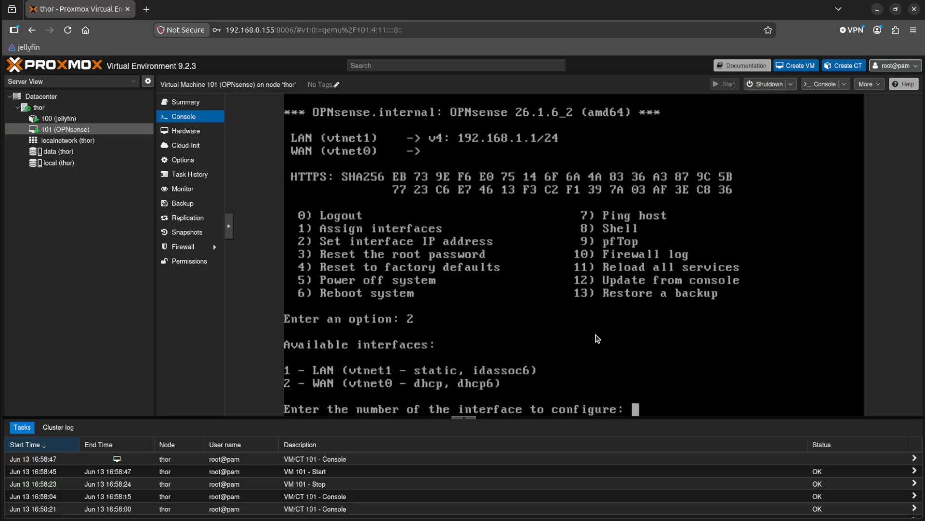
text(1)
key(Return)
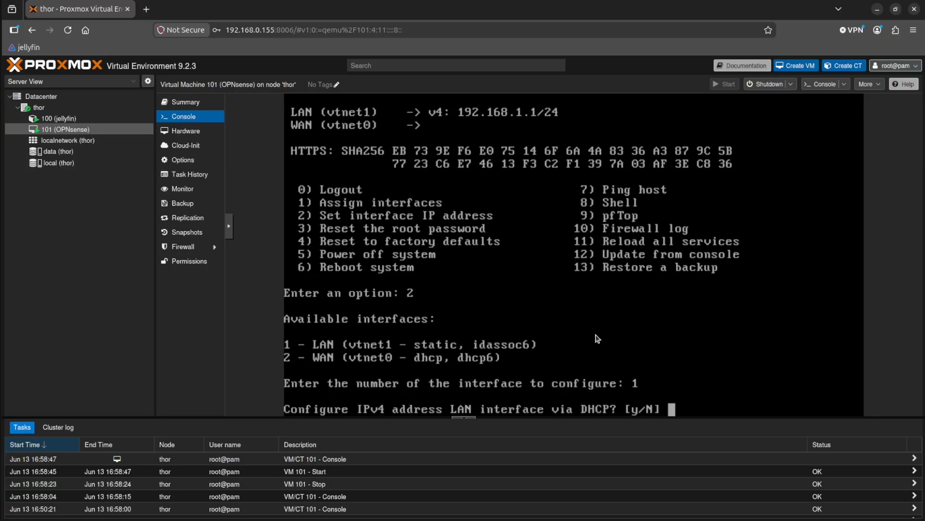
text(n)
key(Return)
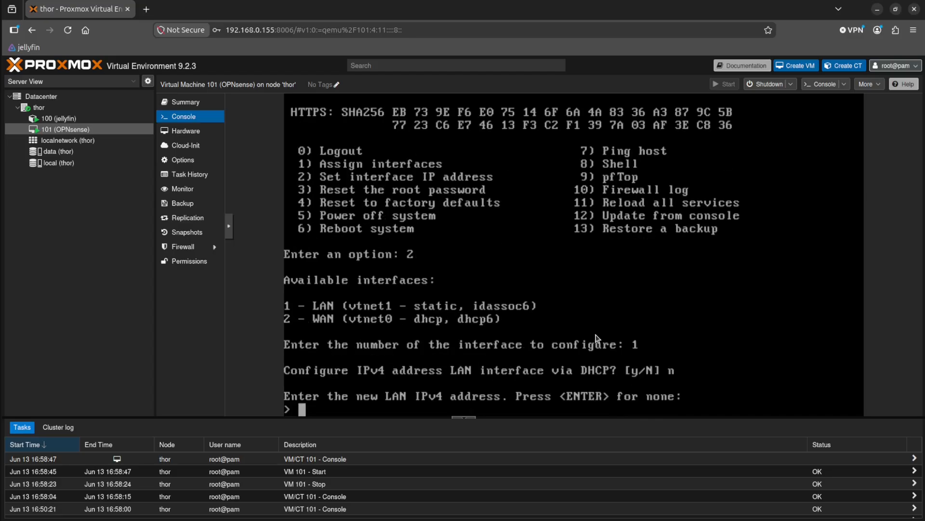
Set the LAN IPv4 address to 10.10.10.1 with a 24-bit subnet and no upstream gateway.
text(10.10.10.1)
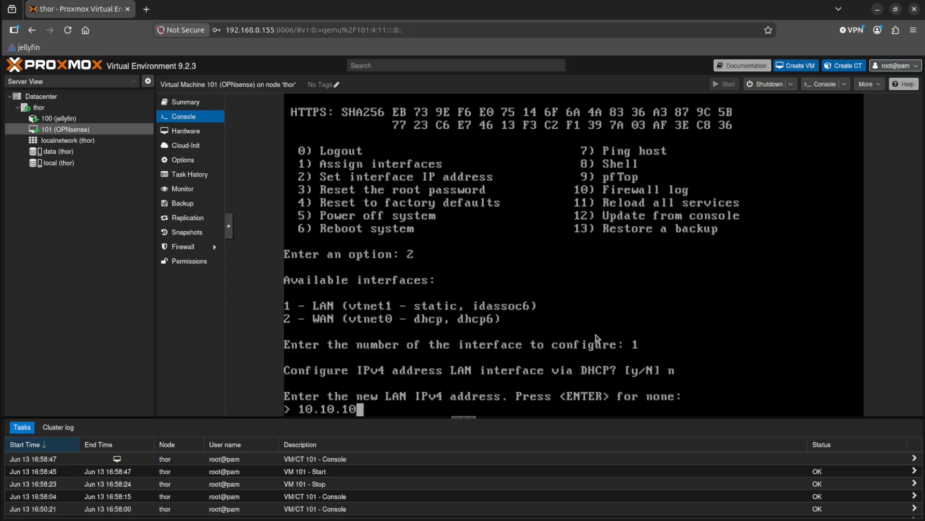
key(Return)
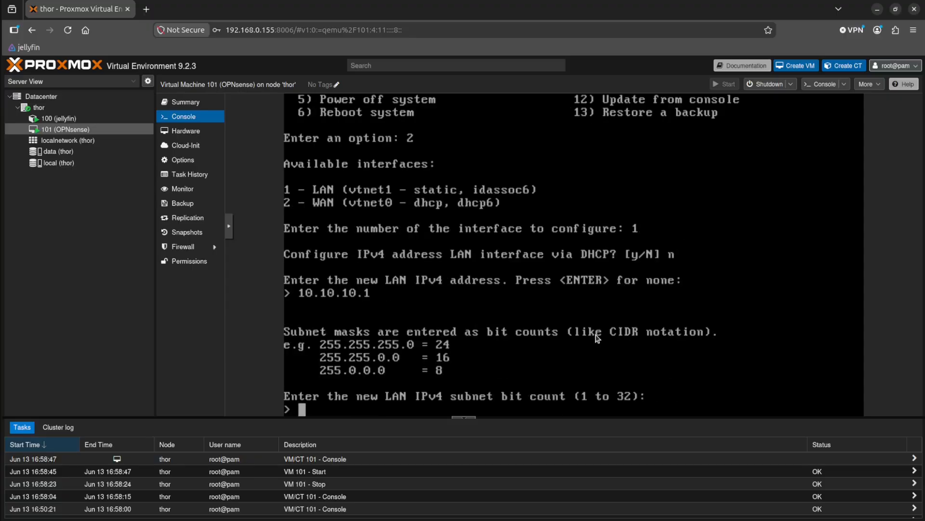
text(24)
key(Return)
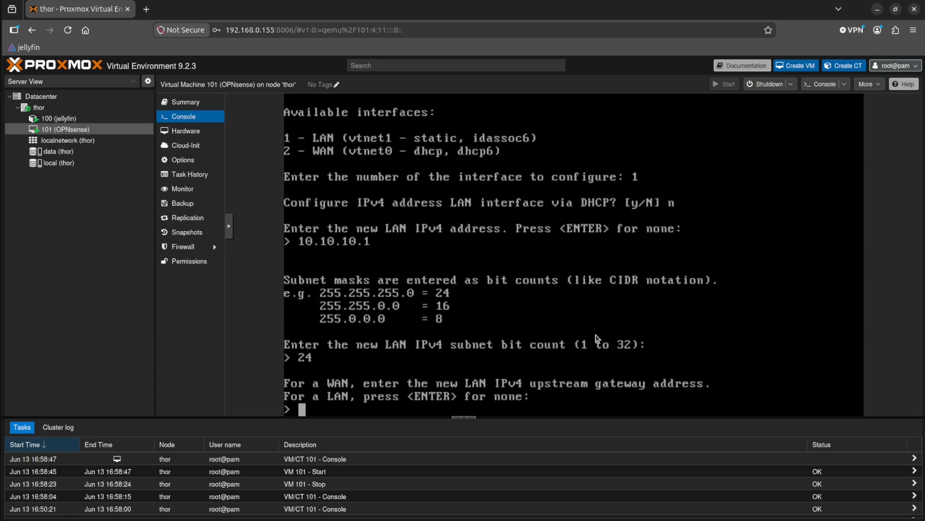
key(Return)
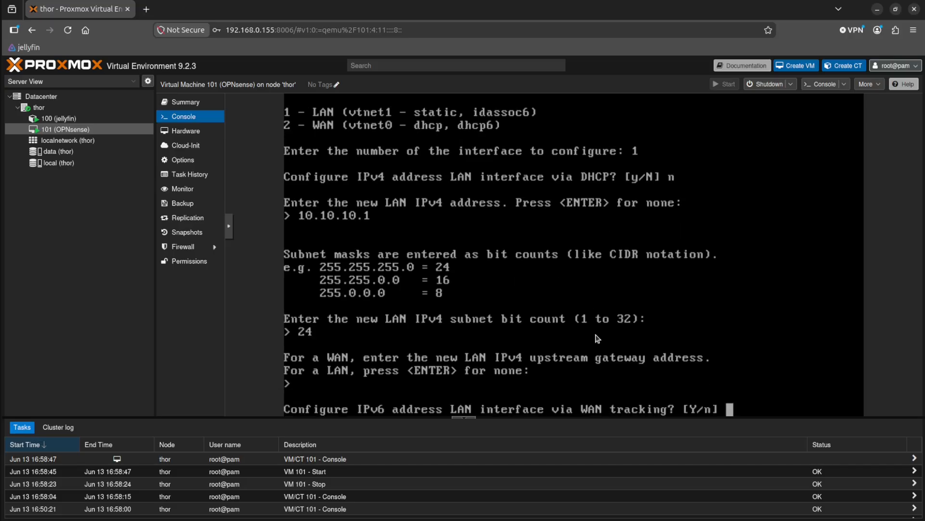
Decline WAN tracking and DHCP6 for the LAN's IPv6 configuration and leave its IPv6 address empty.
text(n)
key(Return)
text(n)
key(Return)
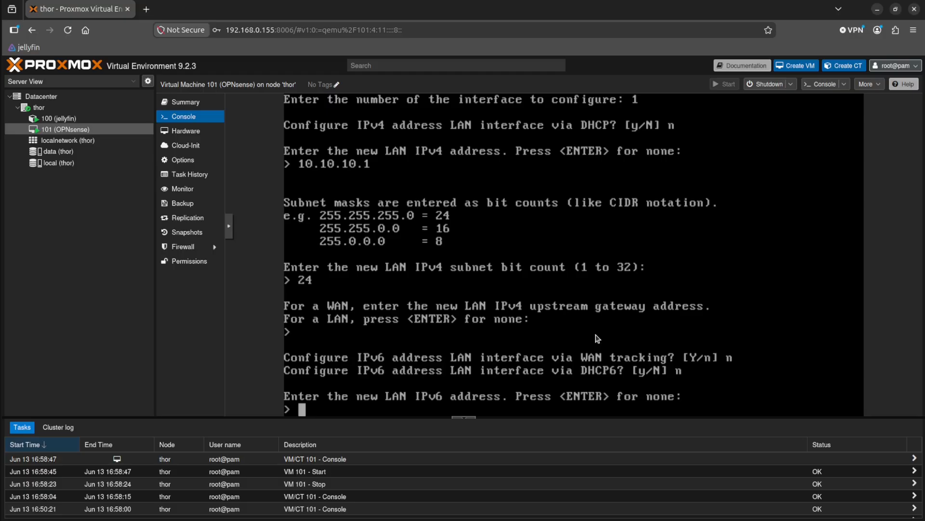
key(Return)
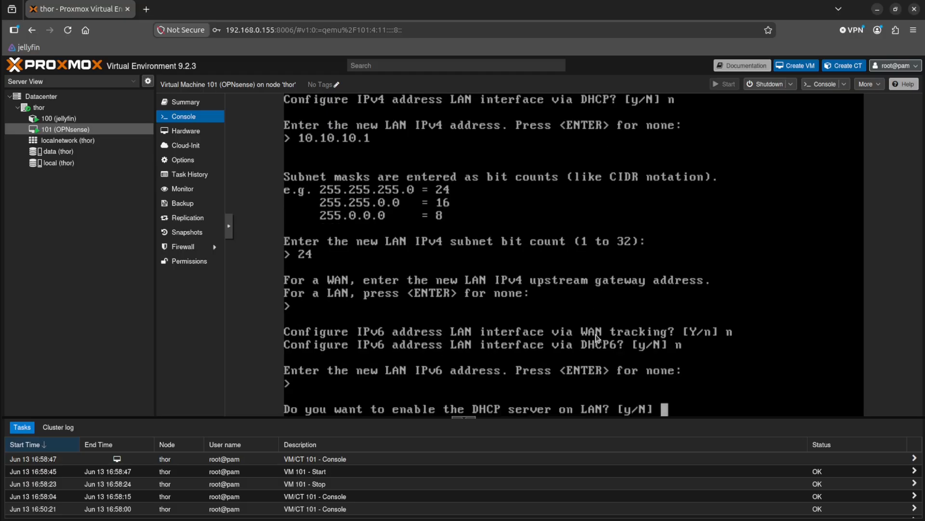
Enable the DHCP server on LAN with the client address range 10.10.10.100 to 10.10.10.200.
text(y)
key(Return)
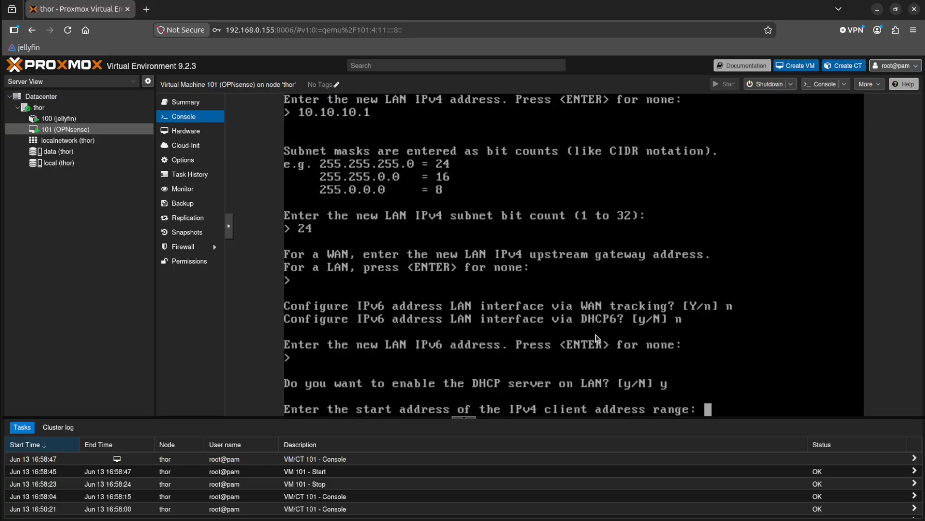
text(10.10.10)
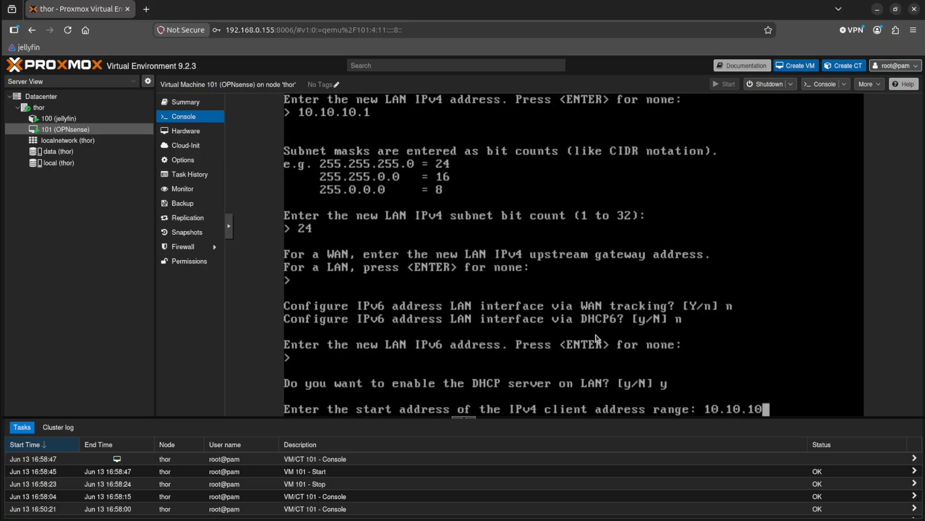
text(.100)
key(Return)
text(10.10.101)
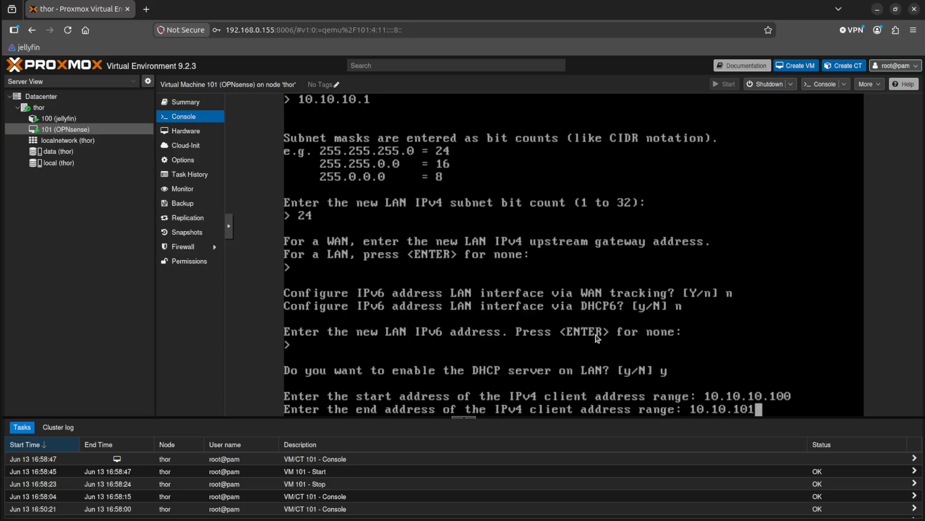
key(BackSpace)
text(.200)
key(Return)
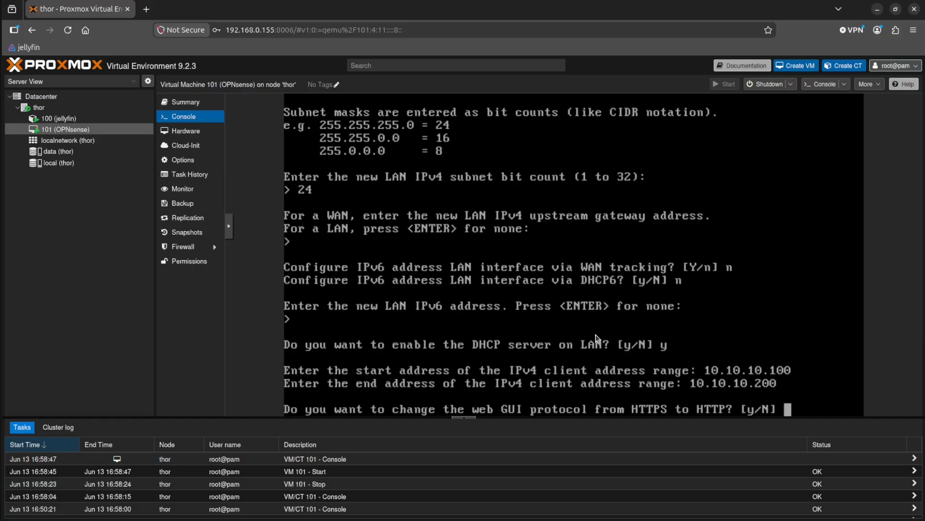
Keep HTTPS for the web GUI, declining a new self-signed certificate and restoring access defaults.
text(n)
key(Return)
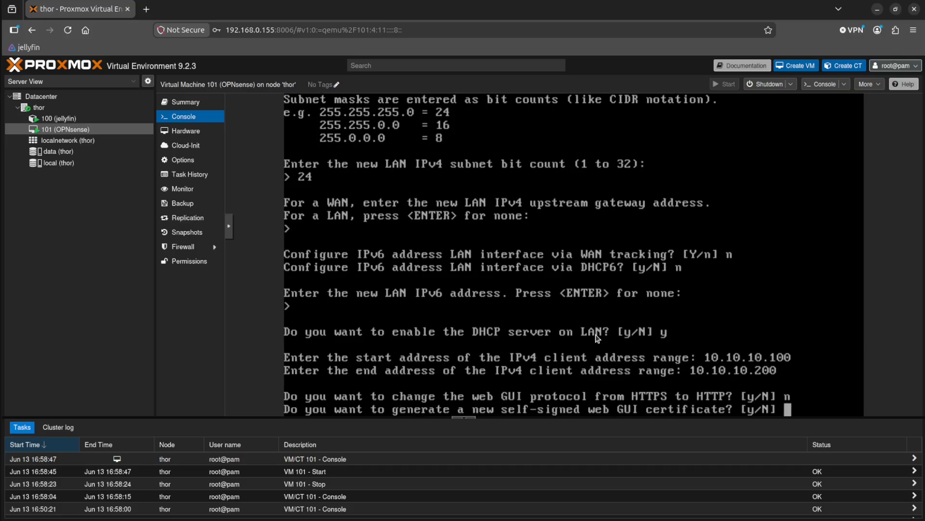
text(n)
key(Return)
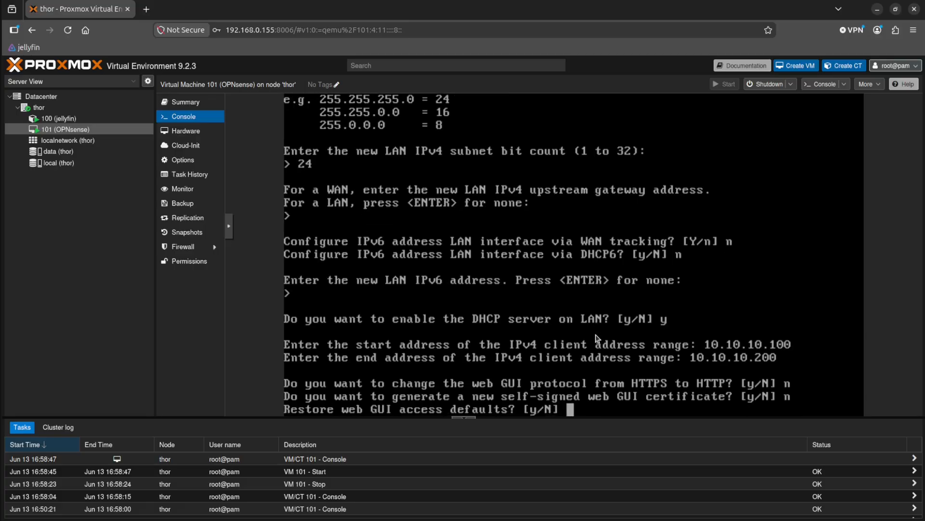
text(n)
key(Return)
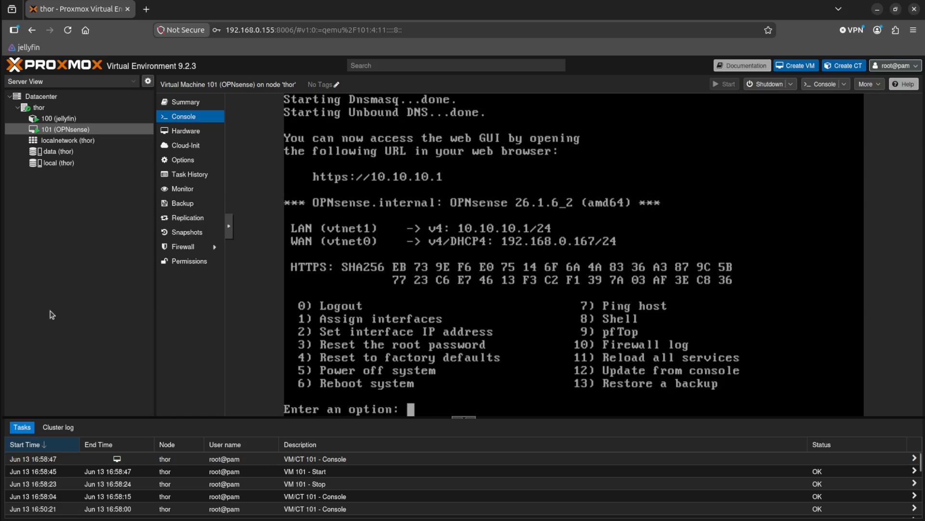
Switch to the terminal and exit the SSH session on the Proxmox host.
key(alt+Tab)
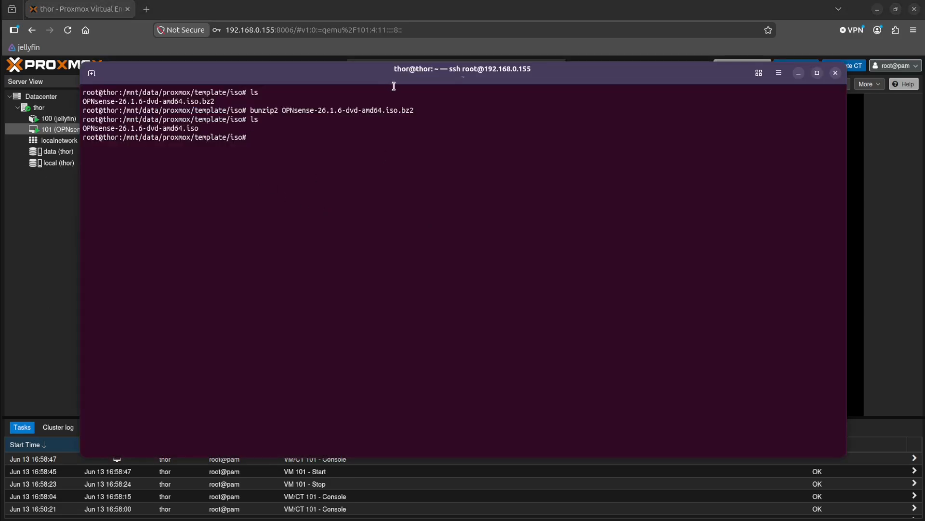
drag(364, 87, 353, 102)
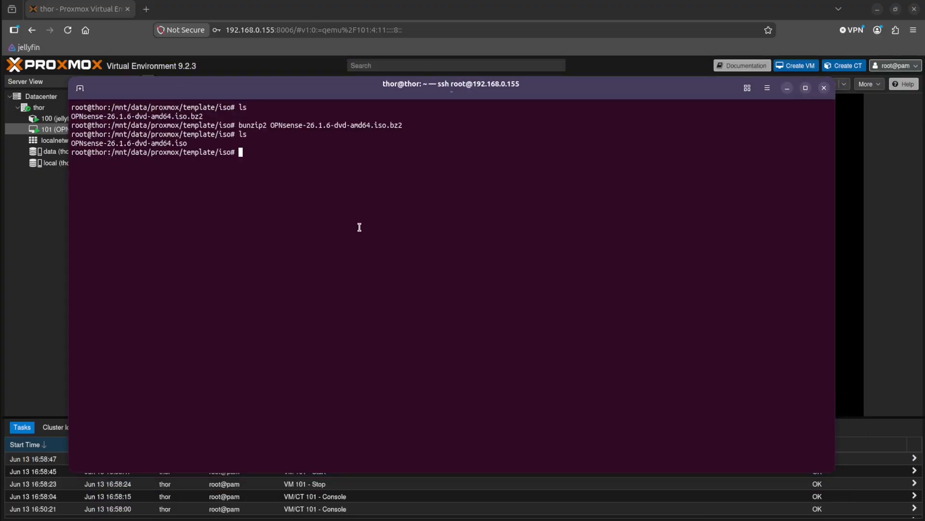
text(exit)
key(Return)
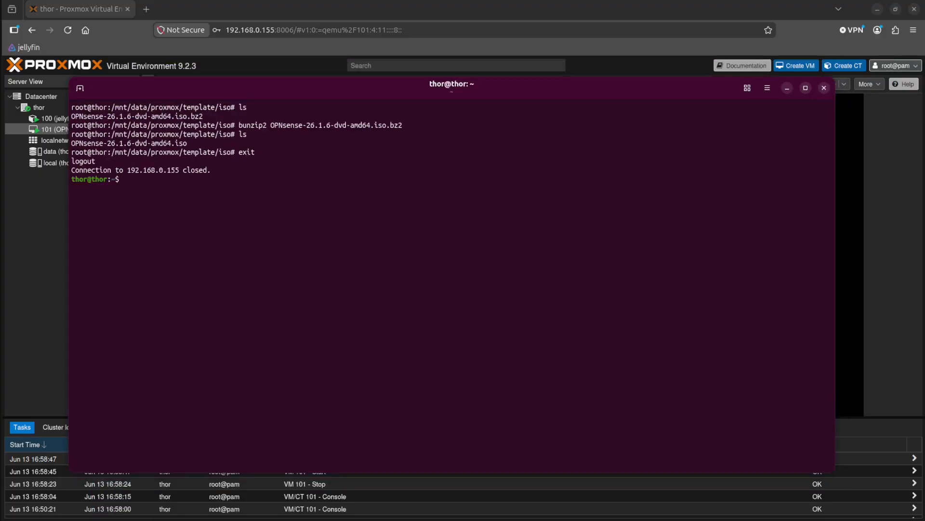
Ping the OPNsense WAN address 192.168.0.167 from the local machine, then stop the ping.
text(192)
key(BackSpace)
key(BackSpace)
key(BackSpace)
text(ping 192.8)
key(BackSpace)
text(168.0)
drag(530, 99, 588, 90)
key(BackSpace)
text(.167)
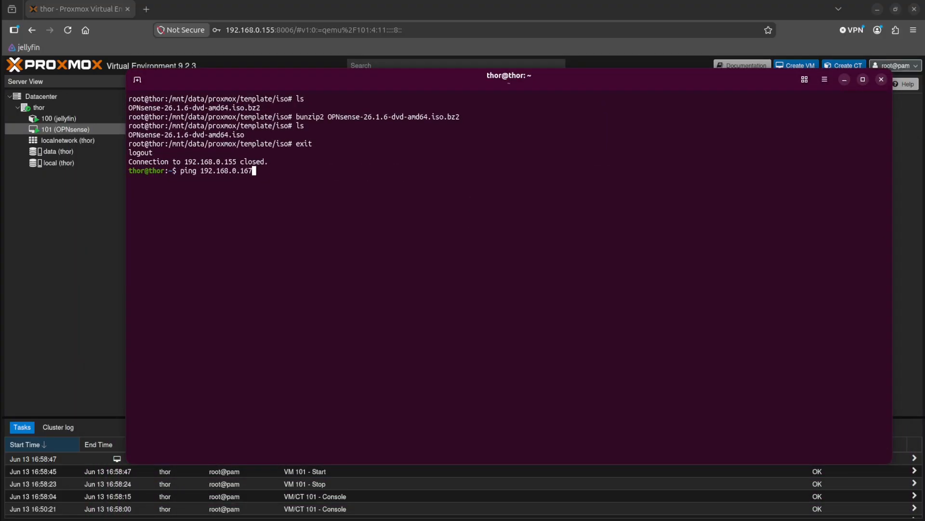
key(Return)
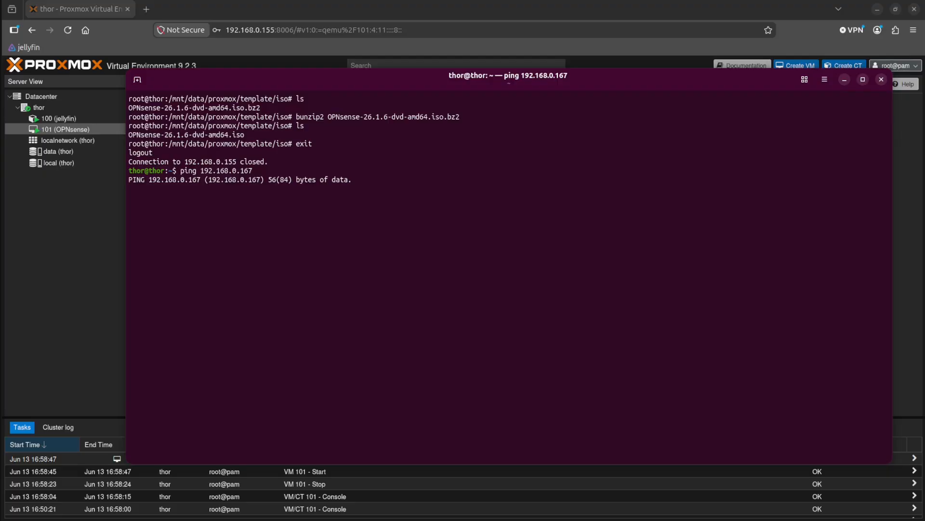
key(ctrl+c)
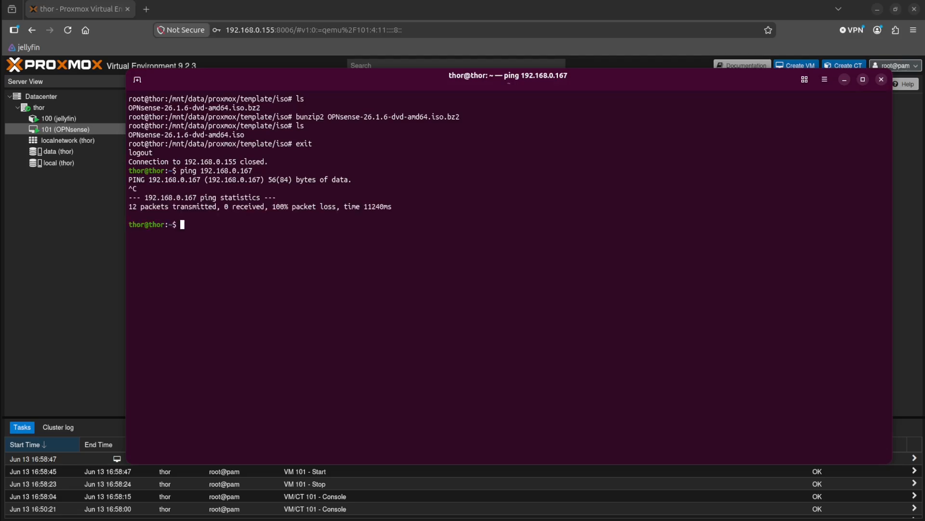
Ping the OPNsense LAN address 10.10.10.1 from the local machine, then stop the ping.
text(ping 10.10.0)
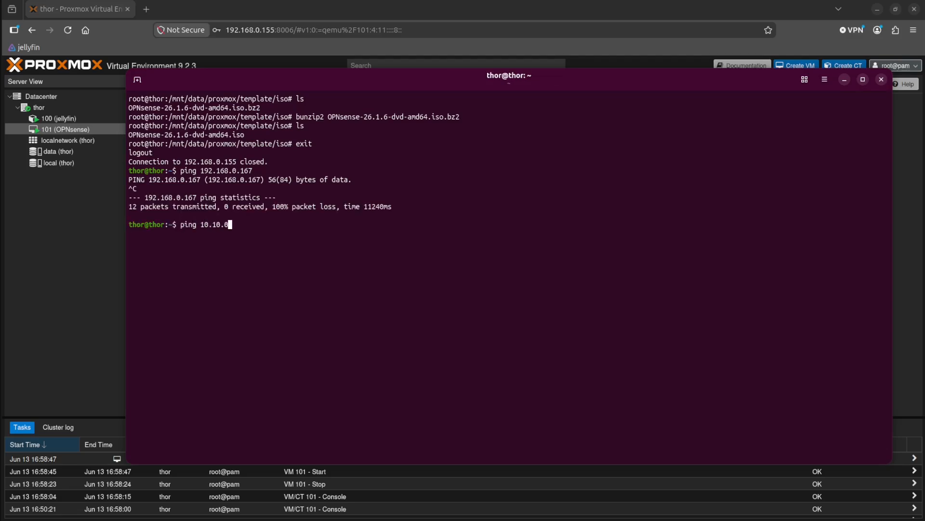
key(BackSpace)
text(10.1)
key(Return)
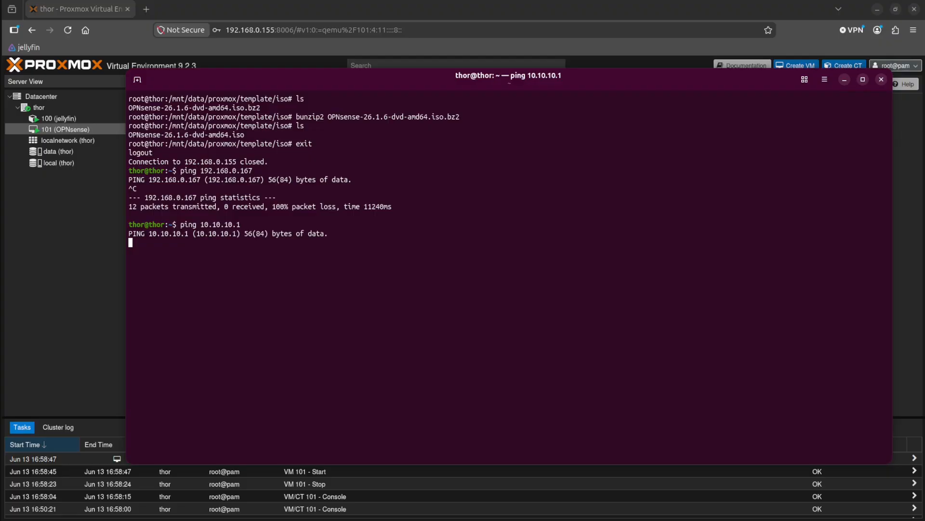
key(ctrl+c)
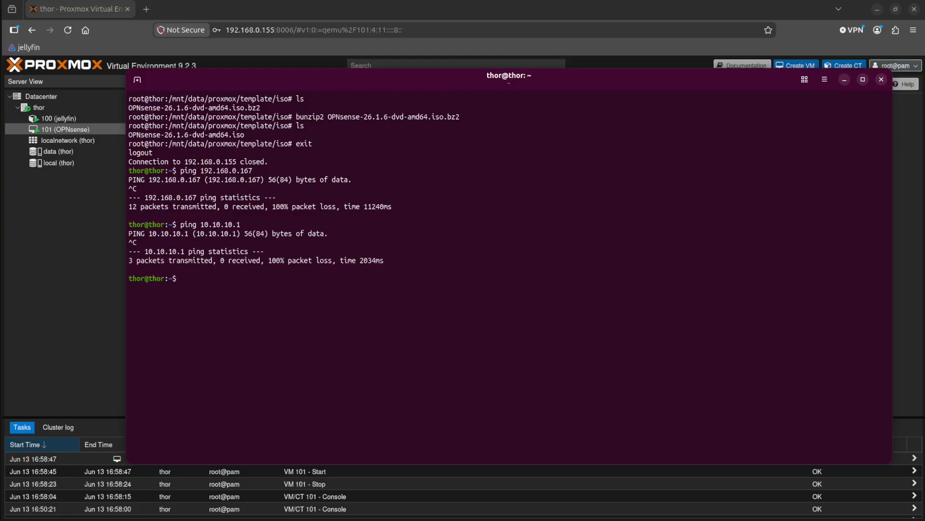
drag(528, 83, 557, 106)
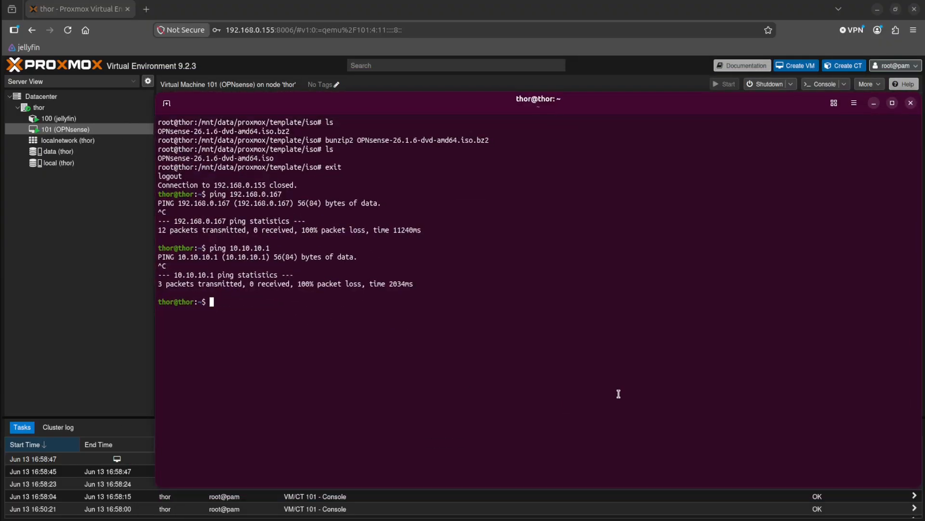
text(ssh )
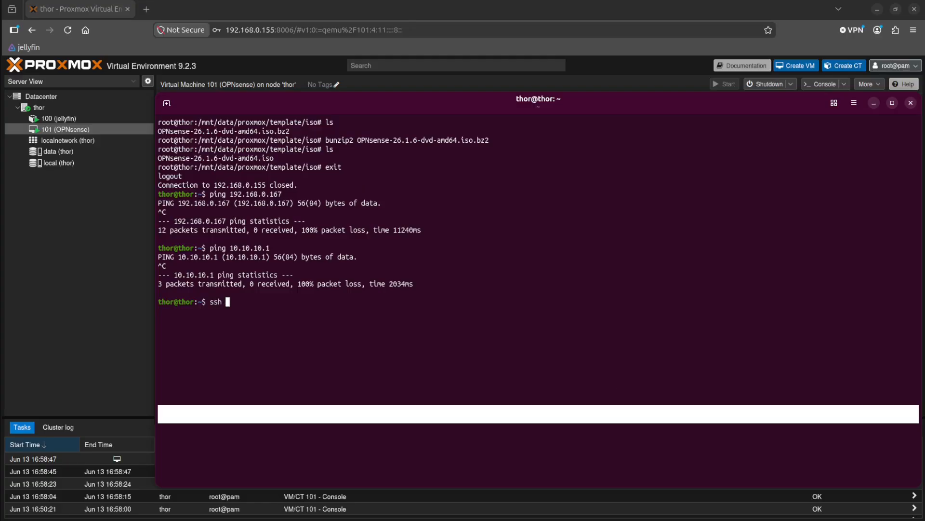
text(root@192.168.0.155)
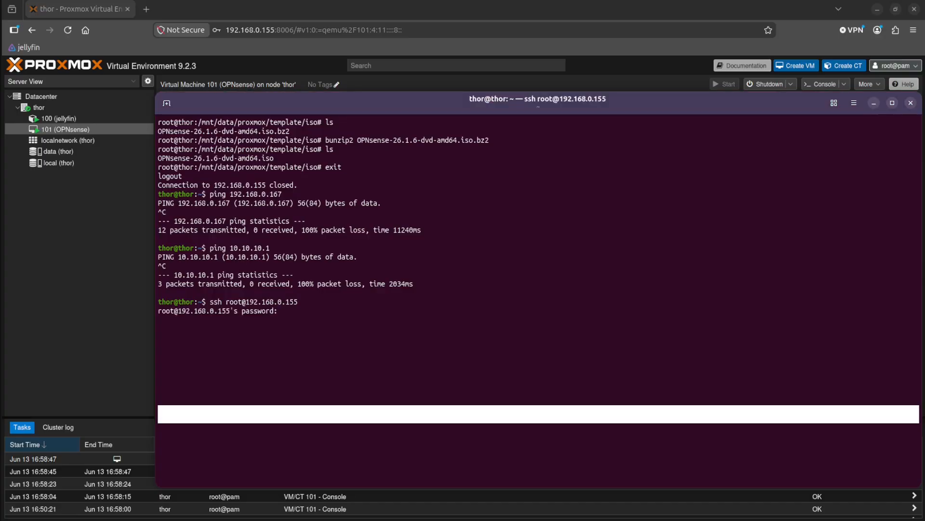
key(Return)
Ping the WAN address 192.168.0.167 from the Proxmox host, then stop the ping.
text(ping 192,.)
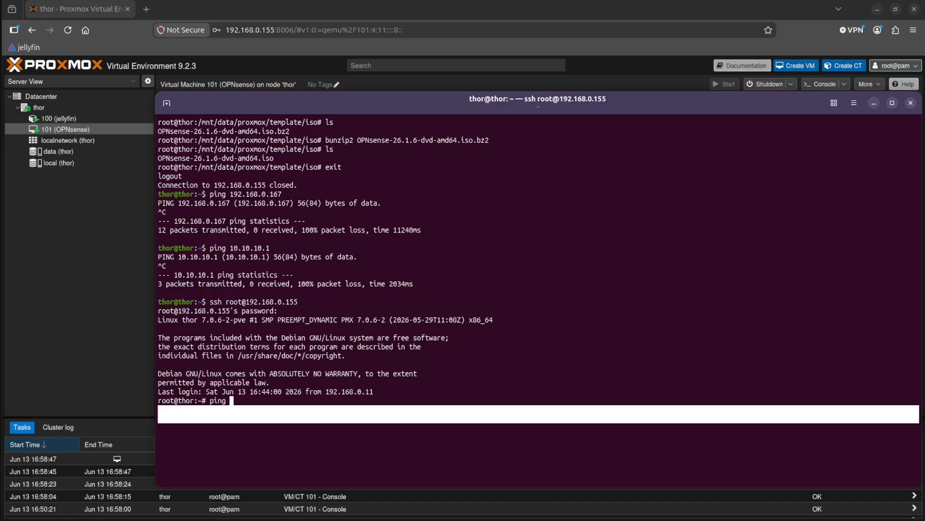
key(BackSpace)
key(BackSpace)
text(.168.0.167)
key(Return)
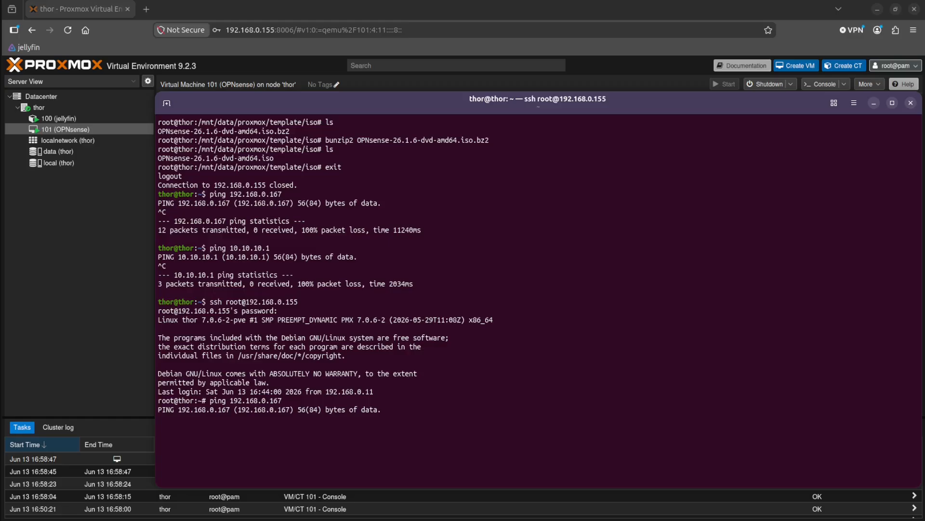
key(ctrl+c)
Ping the LAN address 10.10.10.1 from the Proxmox host.
text(pi)
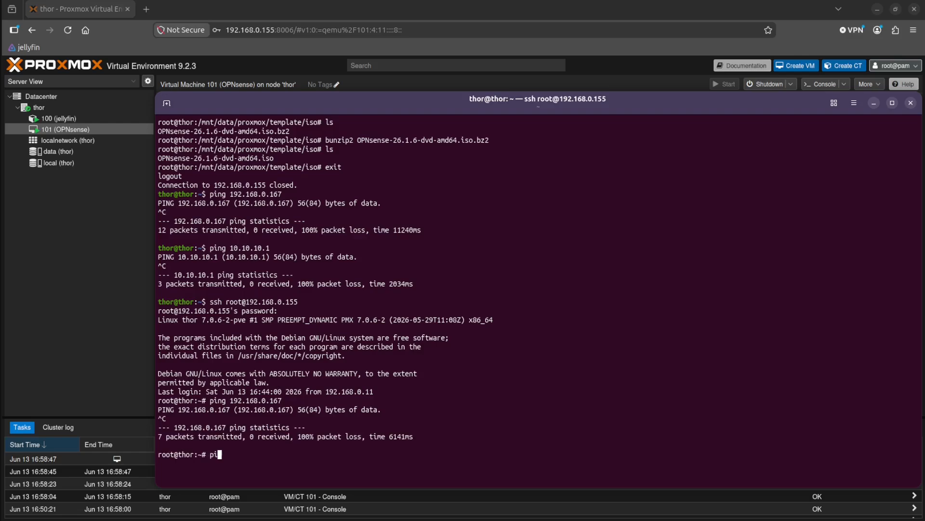
text(ng 10.10.10.10.)
key(Return)
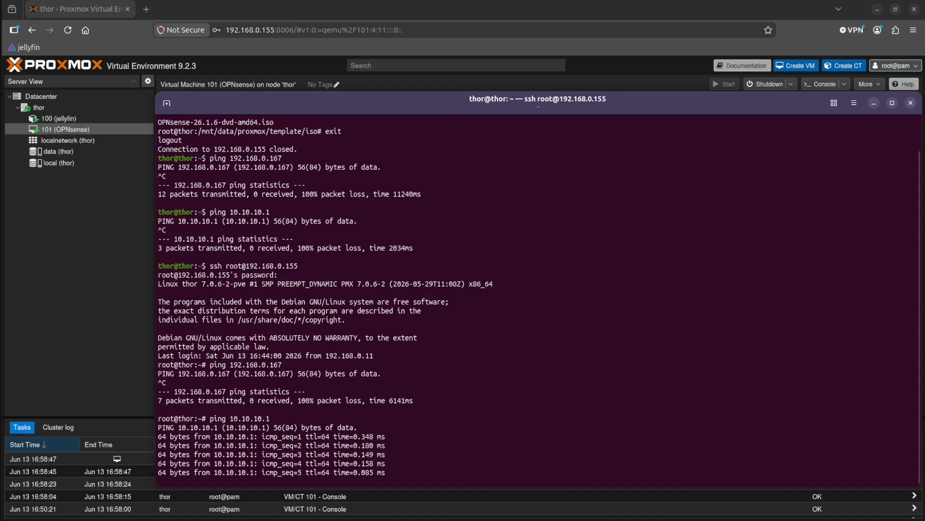
Stop the ping of 10.10.10.1, review the OPNsense console's LAN and WAN addresses, and return to the terminal.
key(ctrl+c)
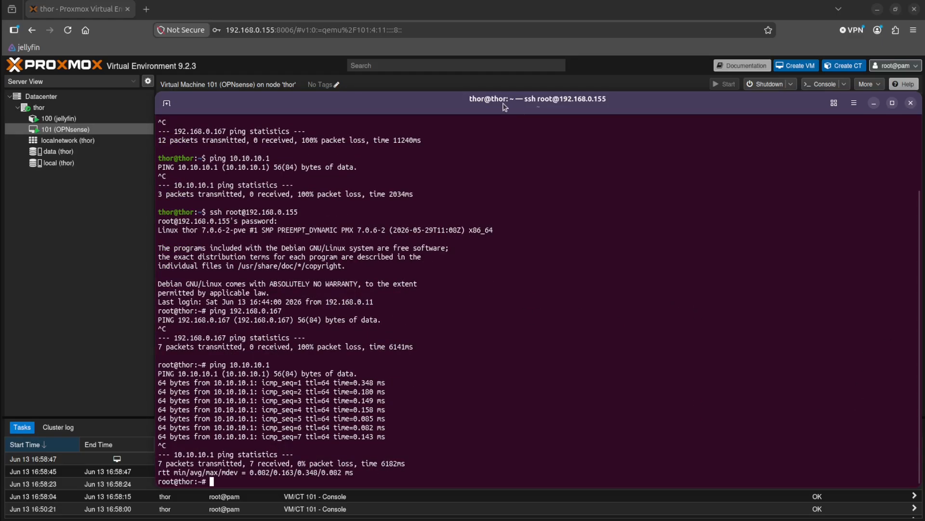
drag(503, 104, 540, 408)
click(557, 338)
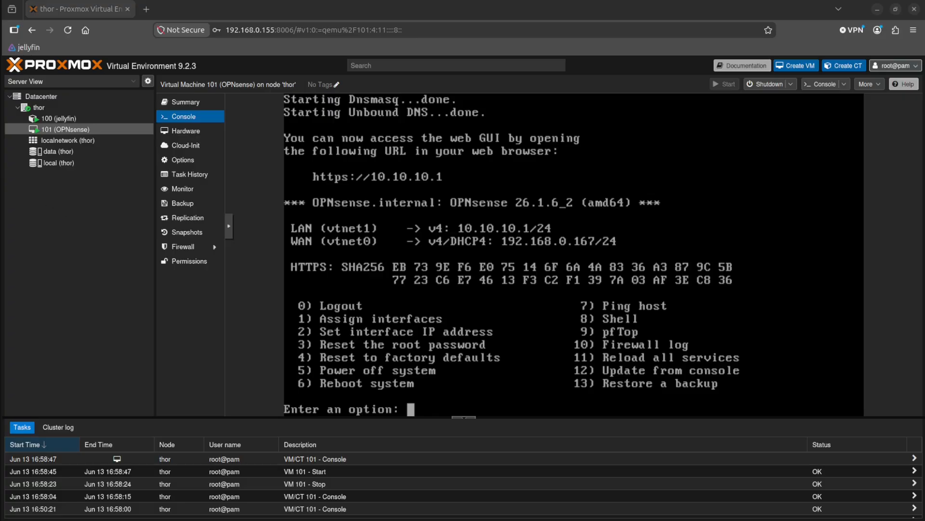
click(6, 199)
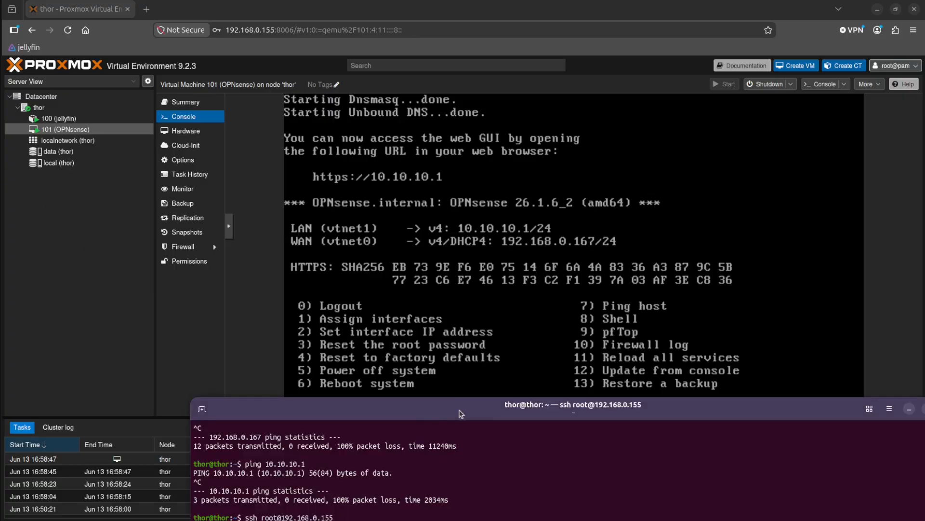
drag(458, 410, 316, 80)
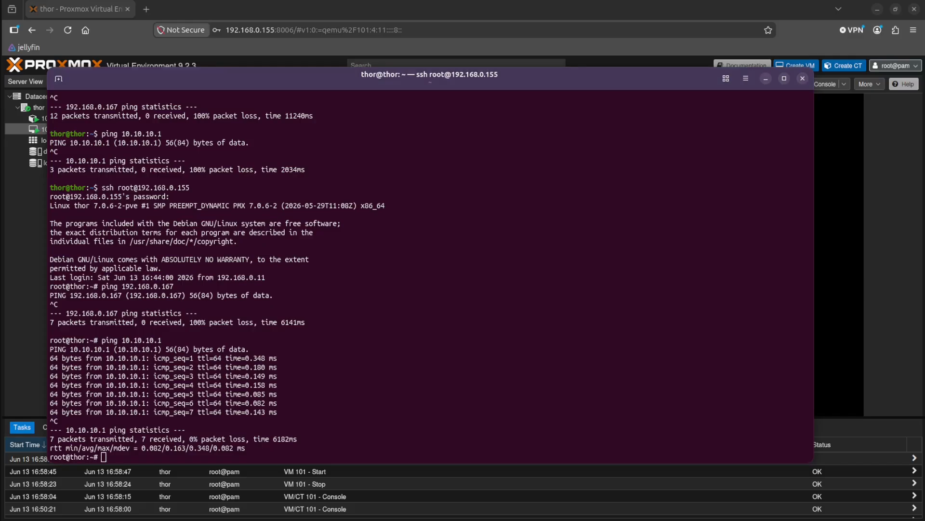
Reposition the terminal window and exit the SSH session on the Proxmox host.
click(515, 335)
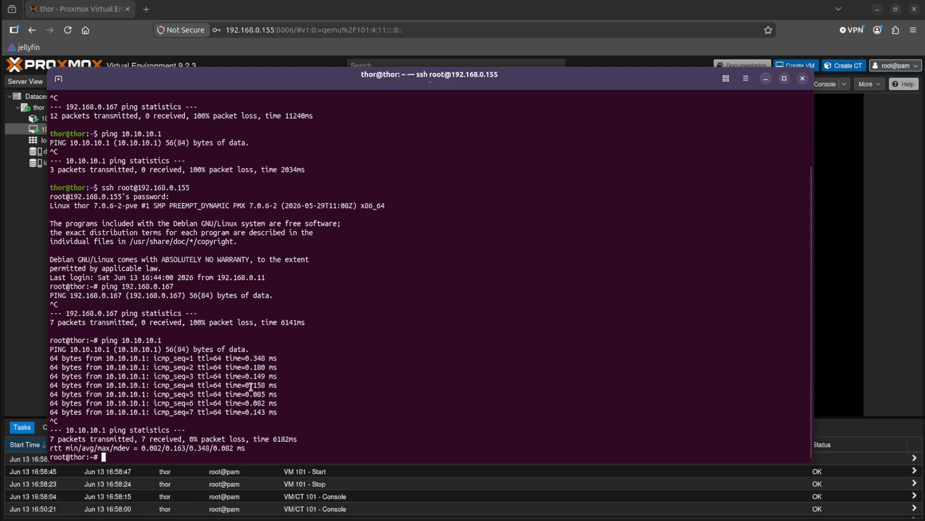
drag(445, 82, 440, 61)
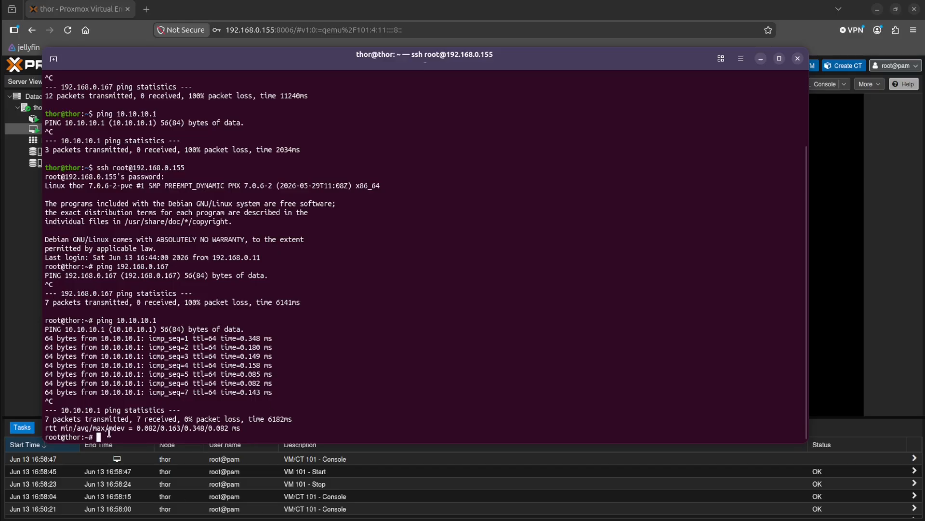
text(exit)
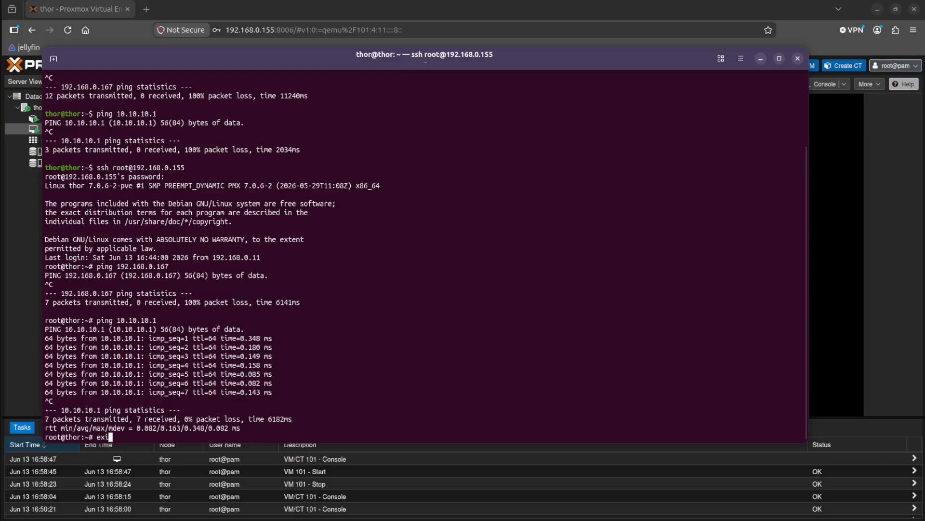
key(Return)
Ping the OPNsense LAN address 10.10.10.1 from the local machine again, then stop the ping.
text(10.01)
key(BackSpace)
key(BackSpace)
text(10.10.1)
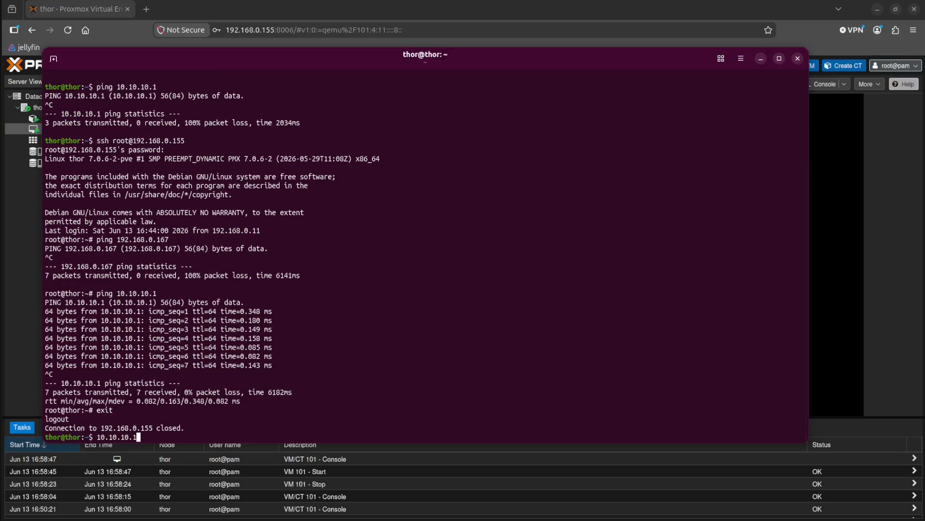
key(Return)
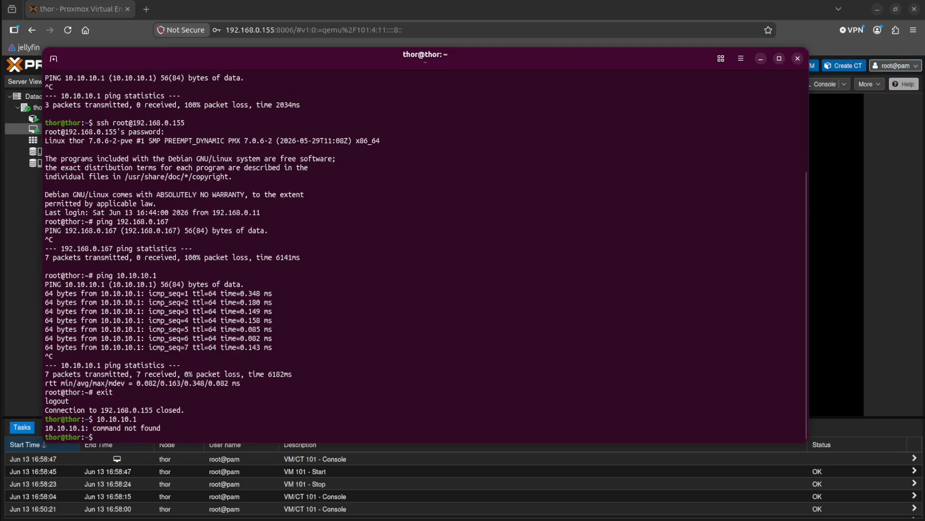
key(Up)
key(Home)
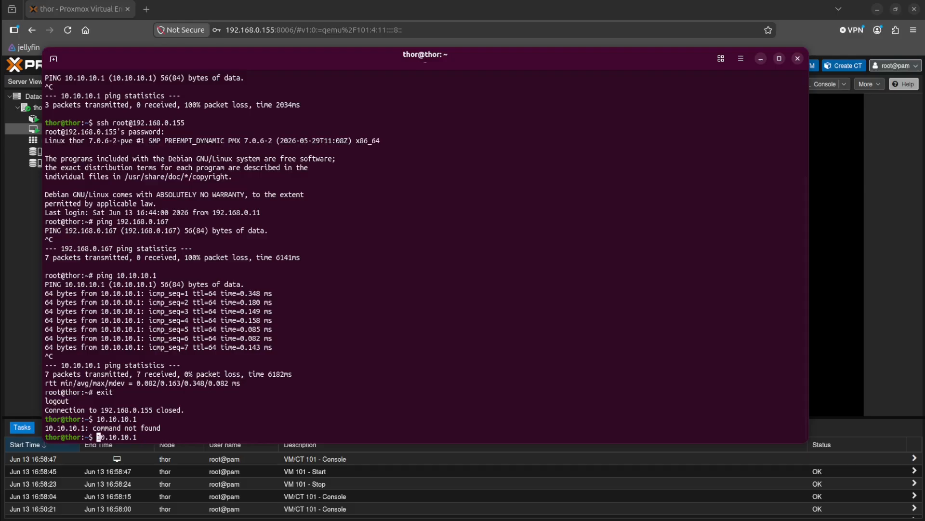
text(ping)
key(Return)
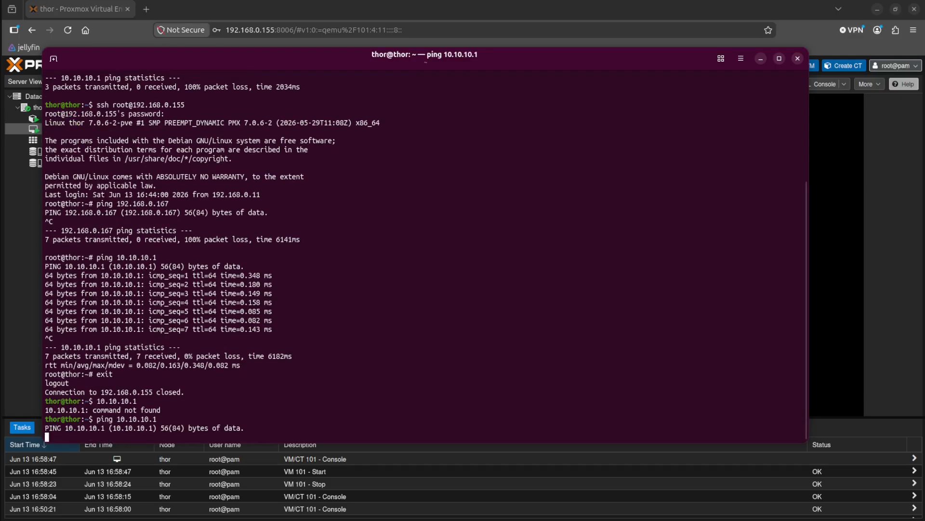
key(ctrl+c)
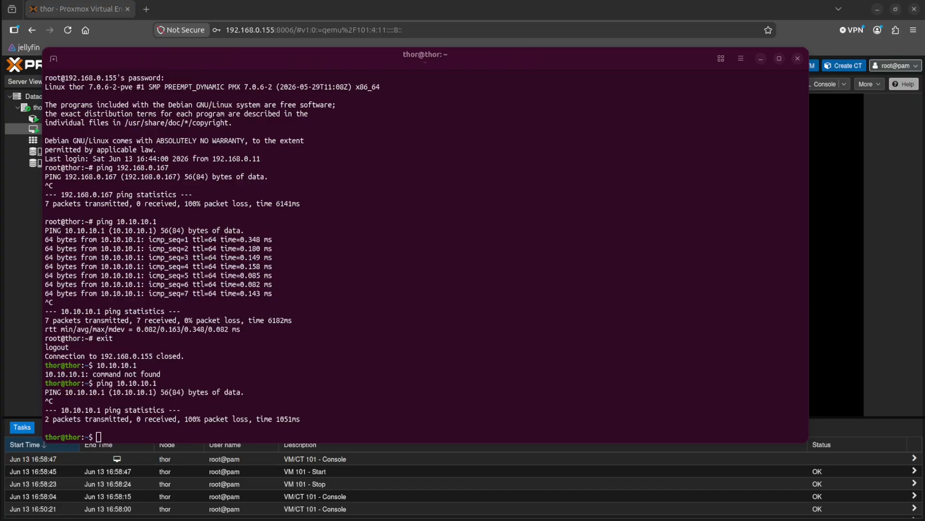
Begin an SSH local port-forwarding command in the local terminal with ssh -L.
click(339, 381)
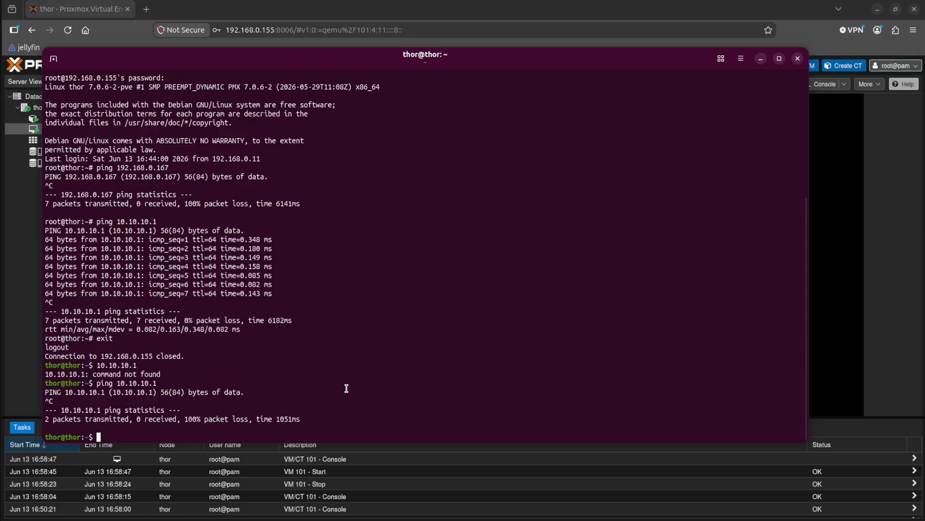
text(ssh -L)
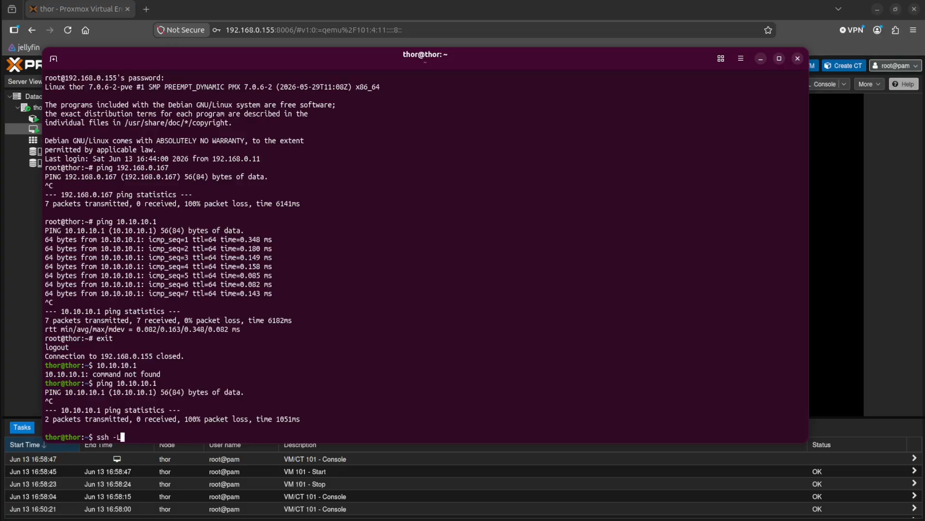
Switch between the terminal and the Proxmox console to check OPNsense's web GUI URL and interface addresses.
click(846, 203)
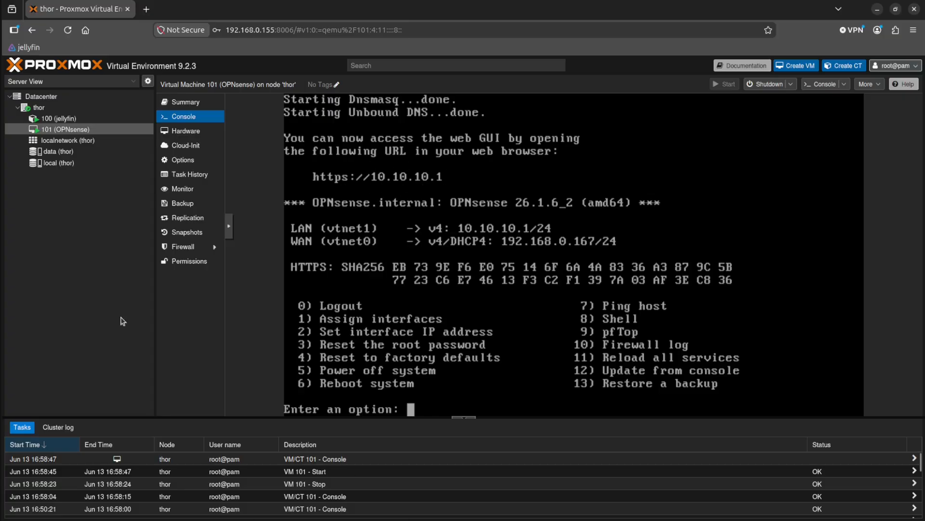
key(alt+Tab)
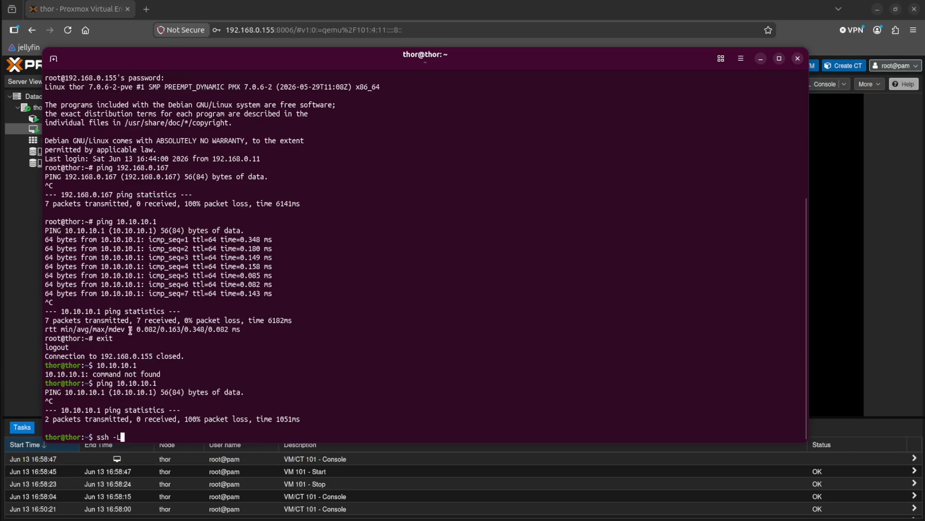
click(28, 370)
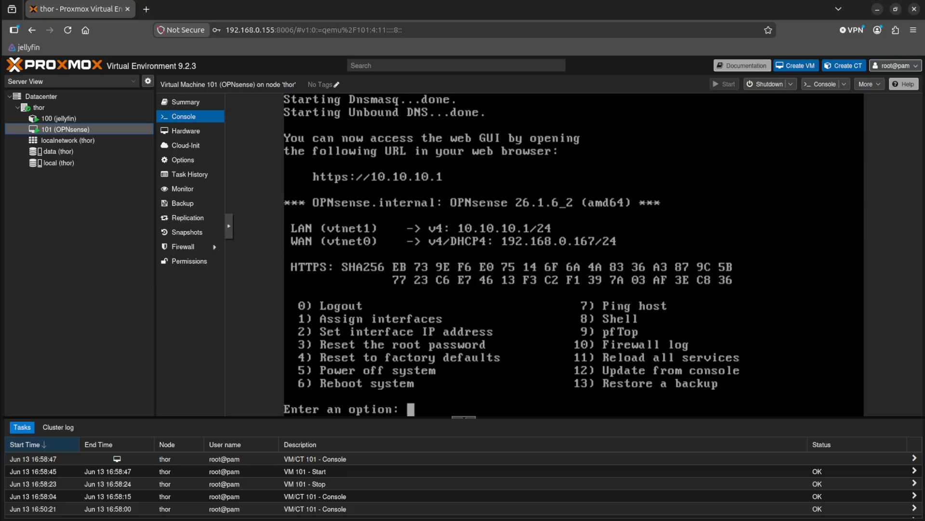
key(alt+Tab)
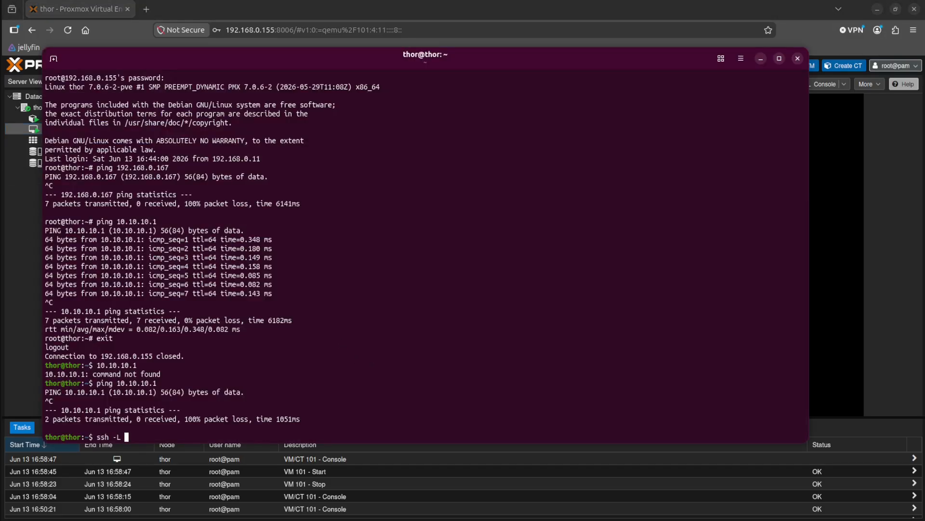
text(8443:10.10.10.1:443 root@192.168)
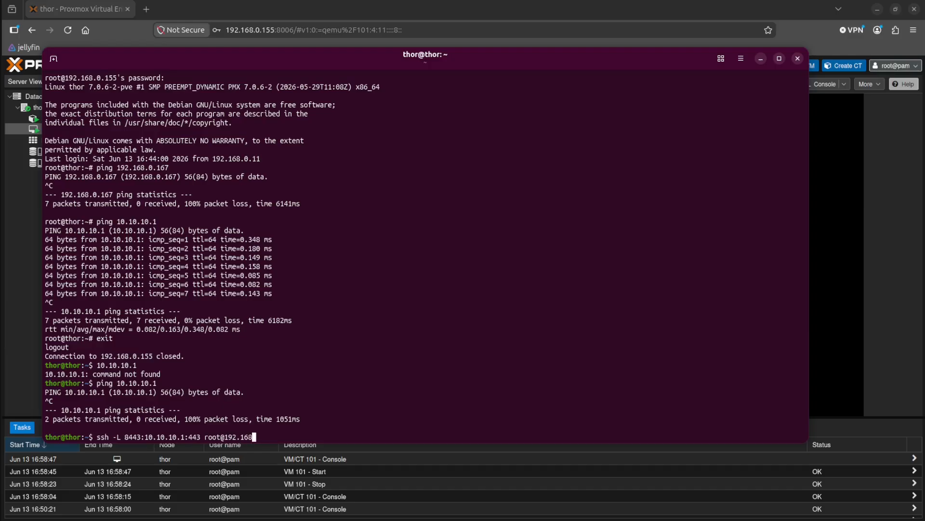
text(.0.155)
key(Return)
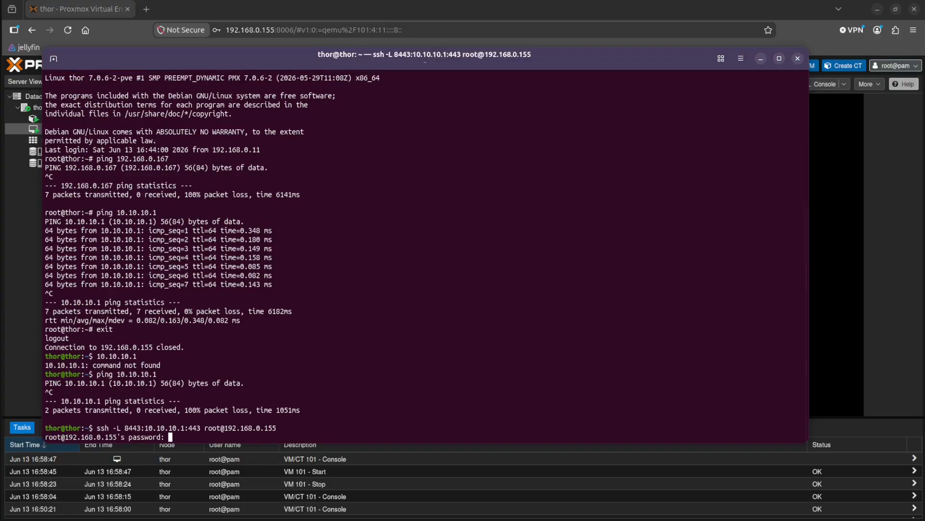
key(Return)
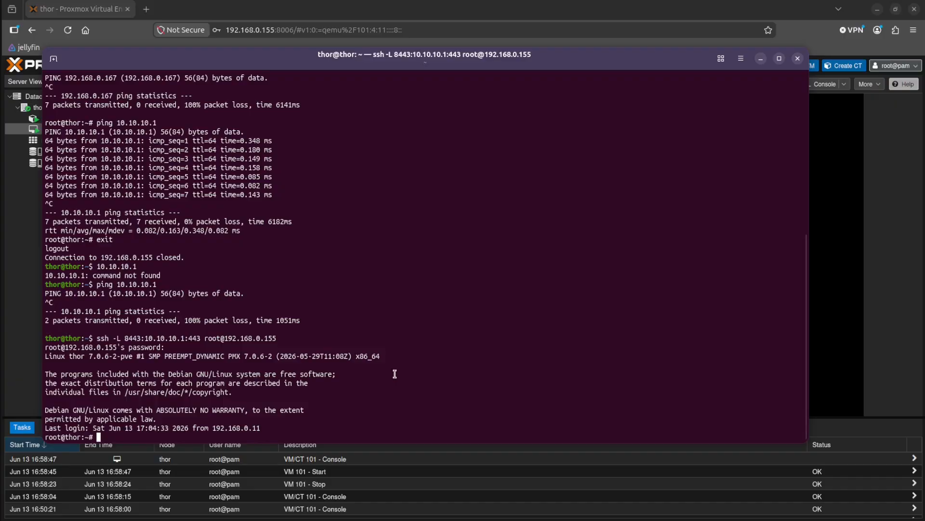
click(150, 9)
click(150, 9)
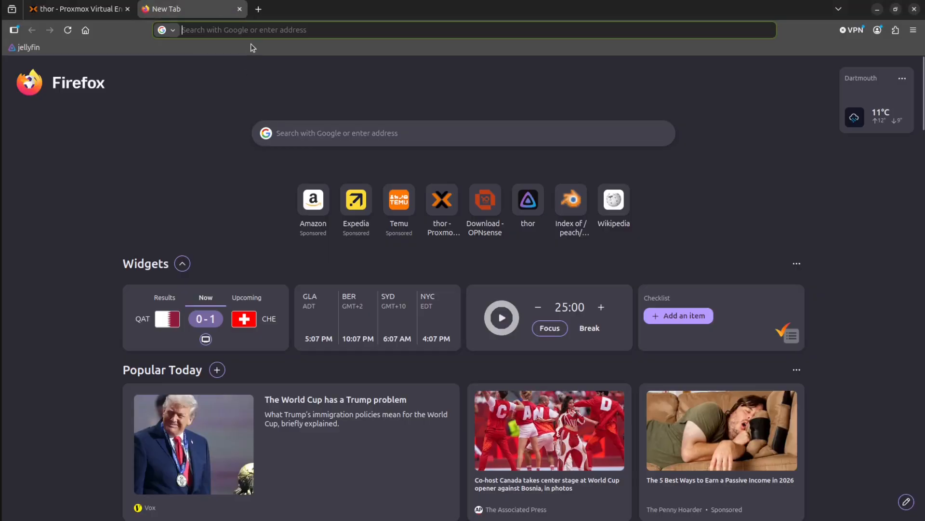
click(249, 32)
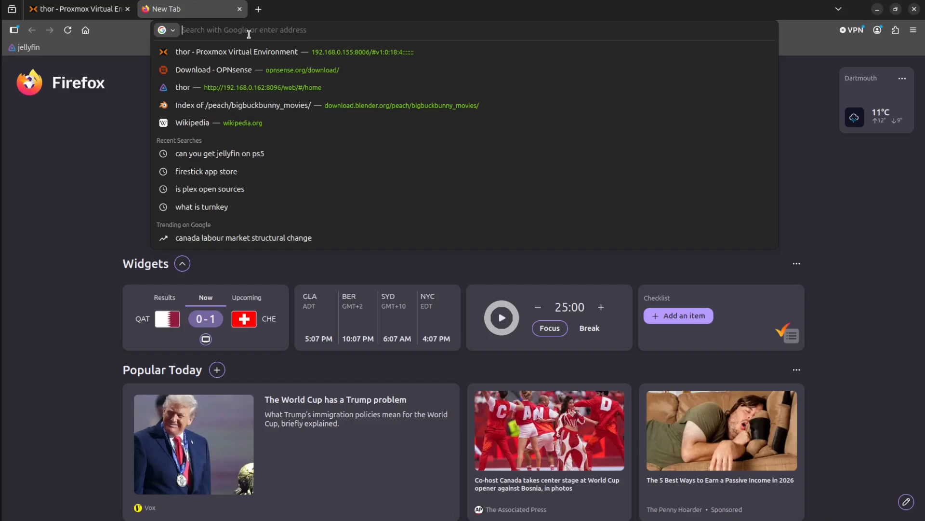
text(https)
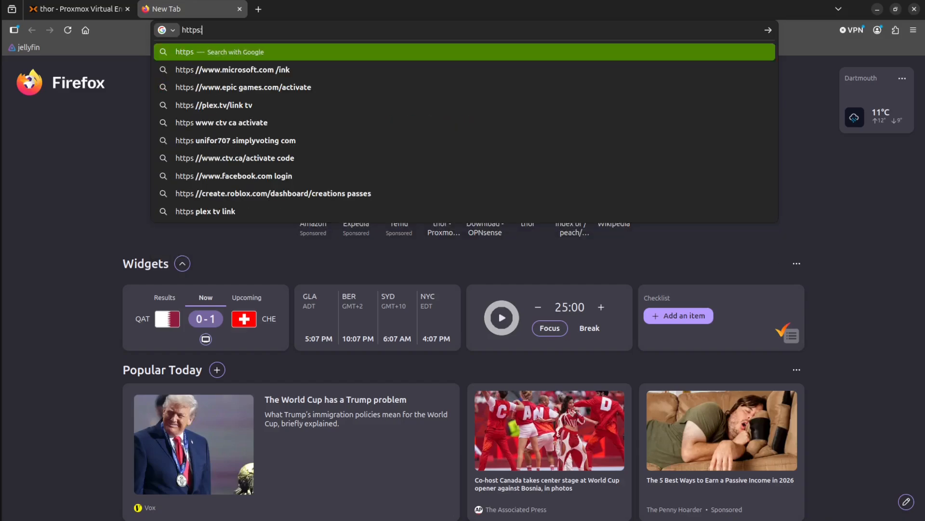
text(://localh)
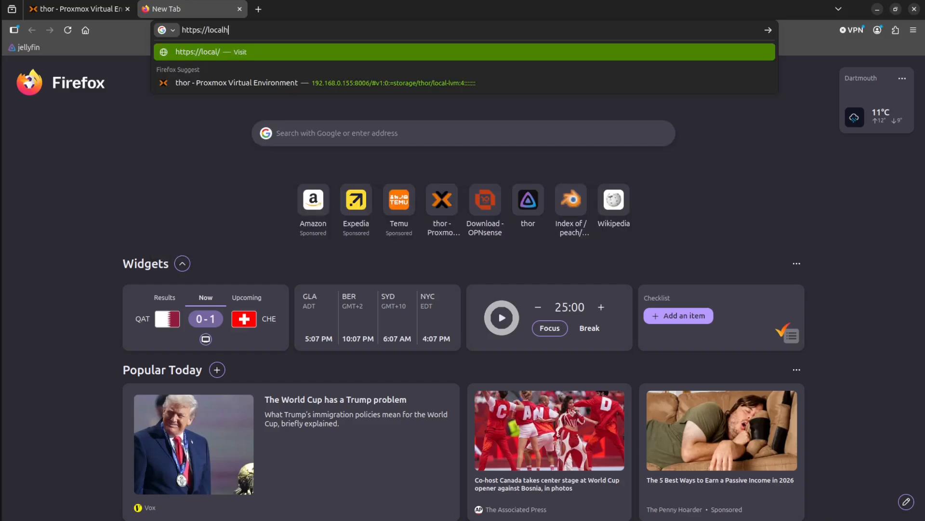
text(ost:)
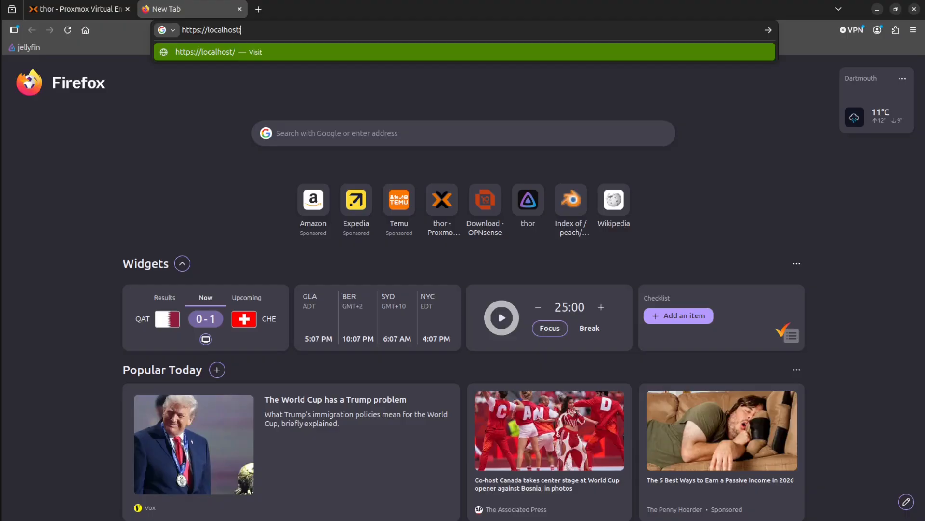
text(8443)
key(Return)
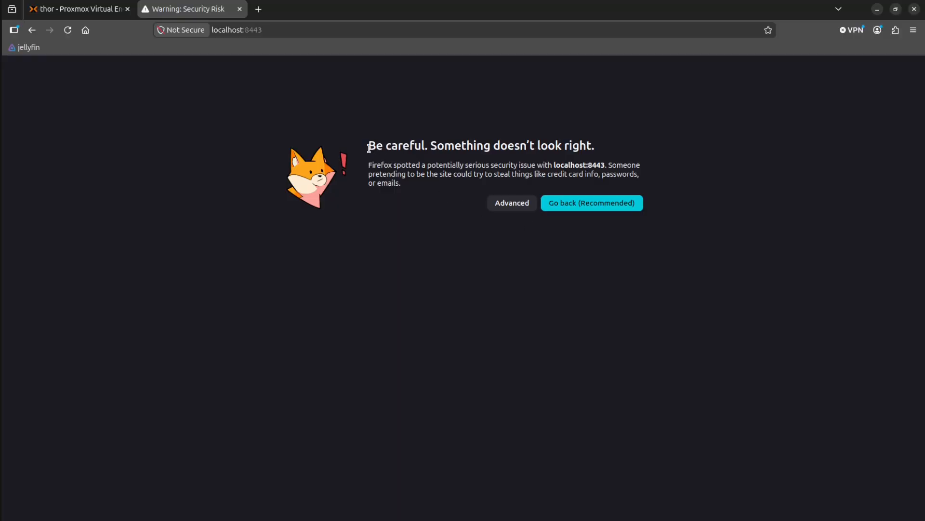
Show the advanced details of the certificate warning and proceed to localhost:8443 despite the risk.
drag(369, 145, 433, 186)
click(432, 192)
click(502, 207)
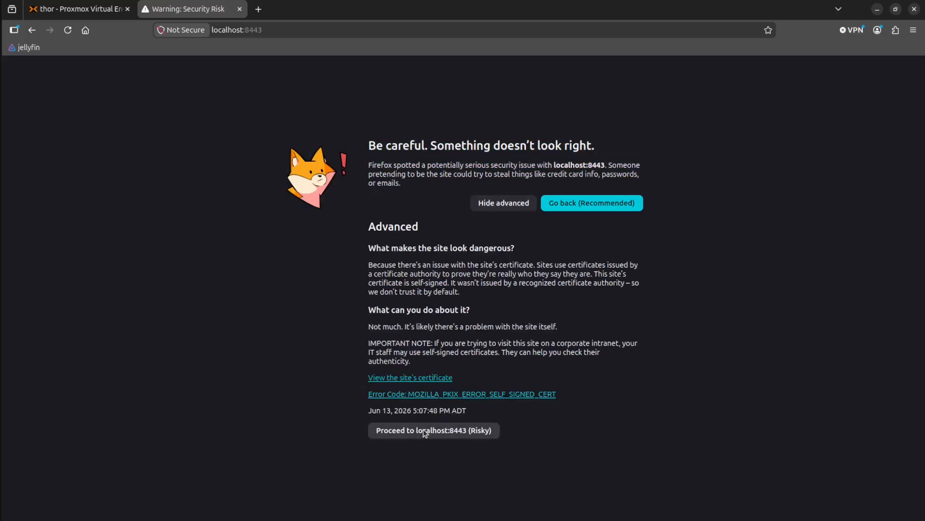
click(528, 202)
click(509, 207)
click(413, 429)
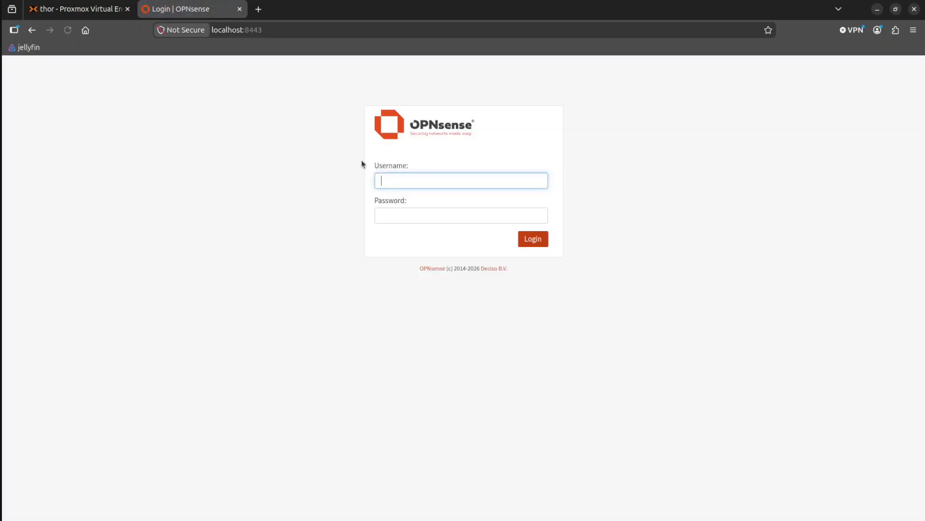
click(234, 242)
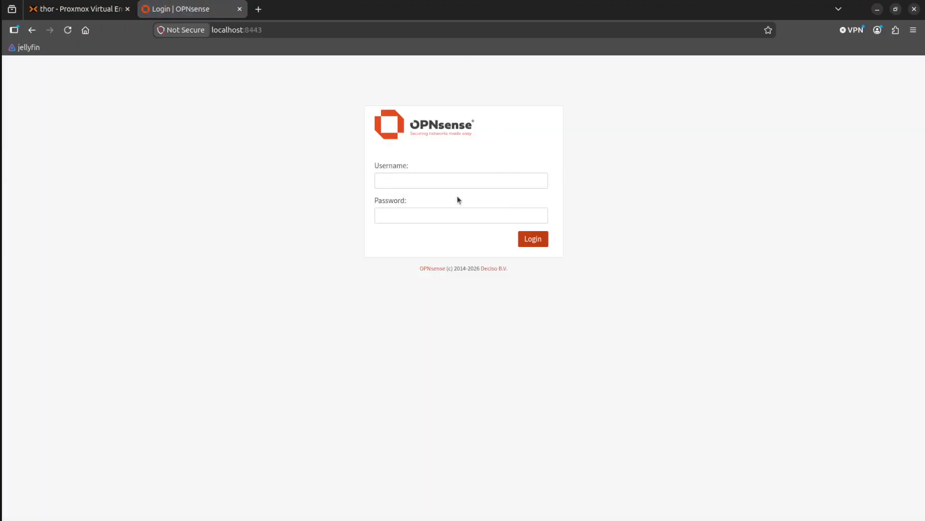
click(409, 177)
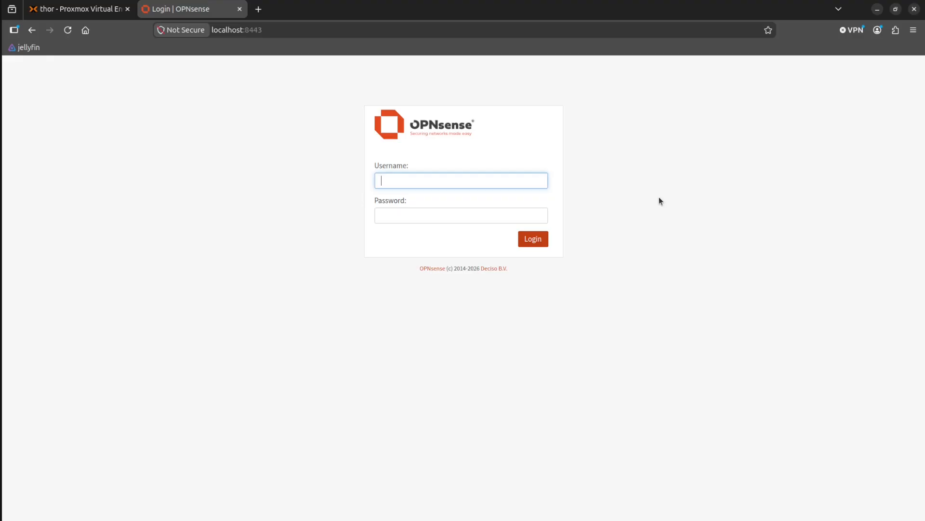
click(287, 29)
text(10.10.10.1)
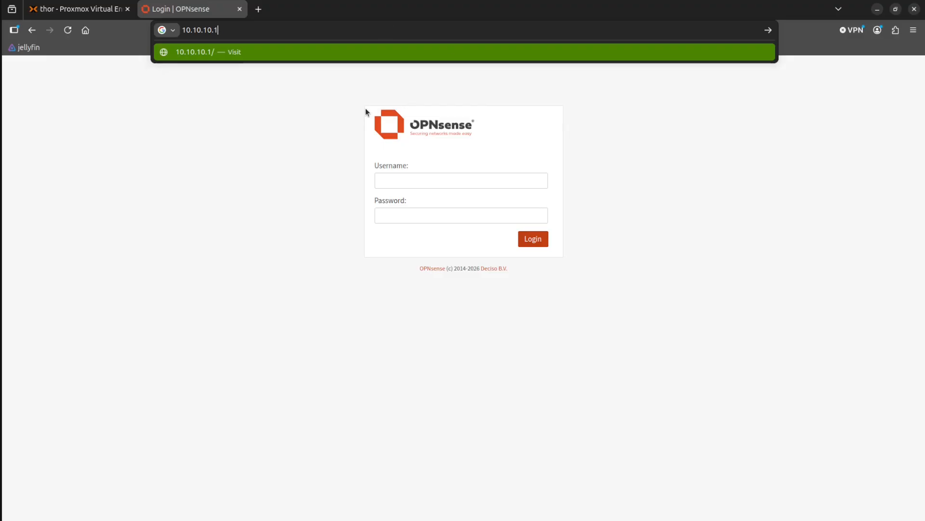
click(194, 13)
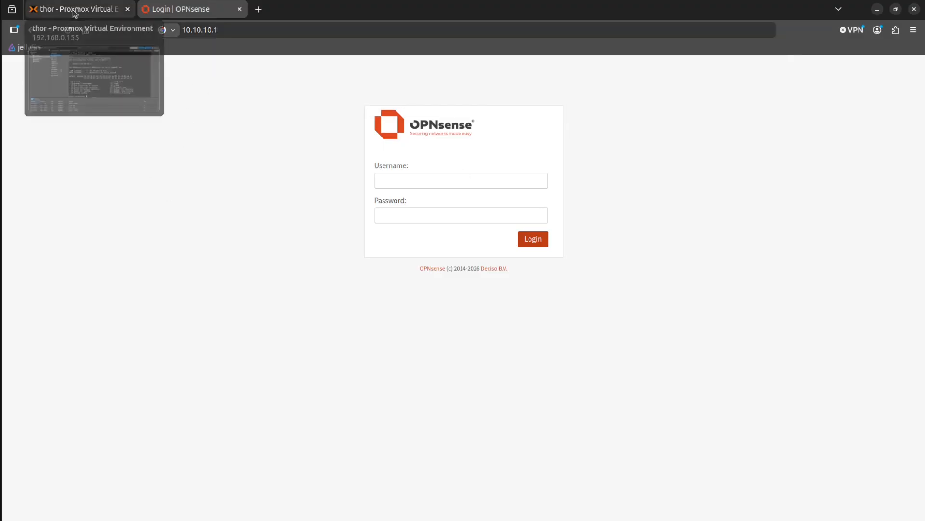
Try to log in to the OPNsense web GUI as root with the account password.
click(454, 182)
text(root)
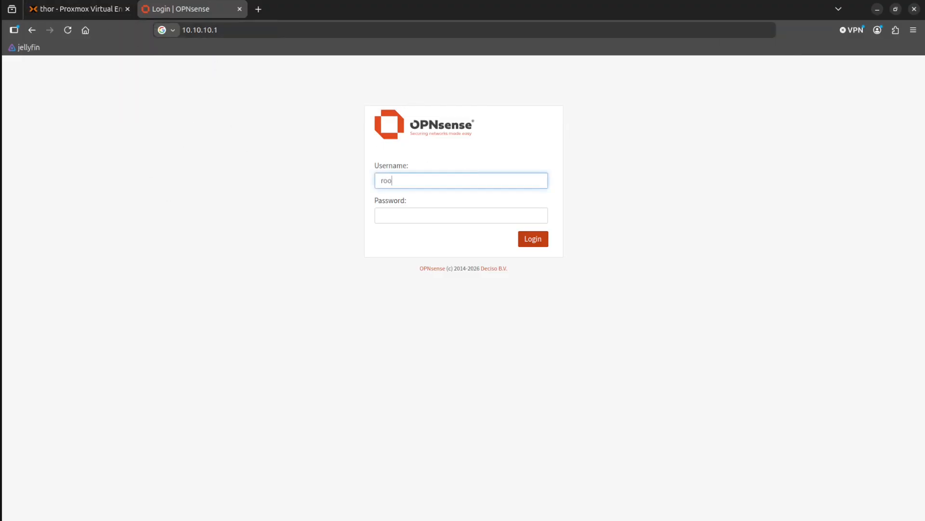
key(Tab)
text(****)
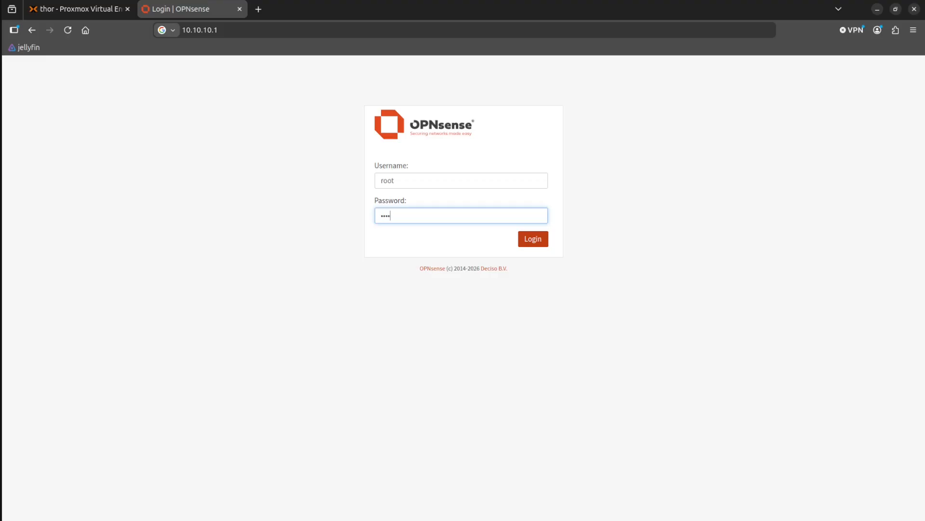
key(Return)
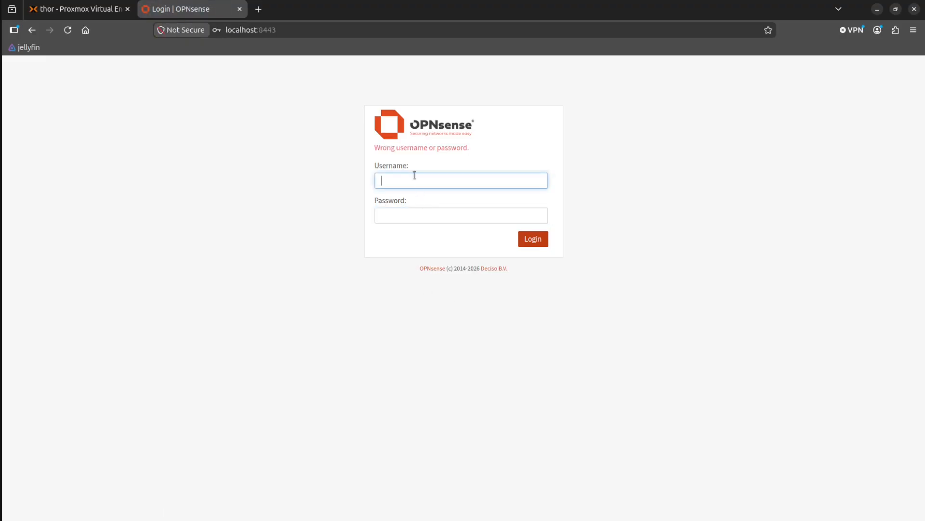
Retry the OPNsense login as root by re-entering the account password, and decline saving the credentials in the browser.
text(root)
key(Tab)
text(root)
key(Return)
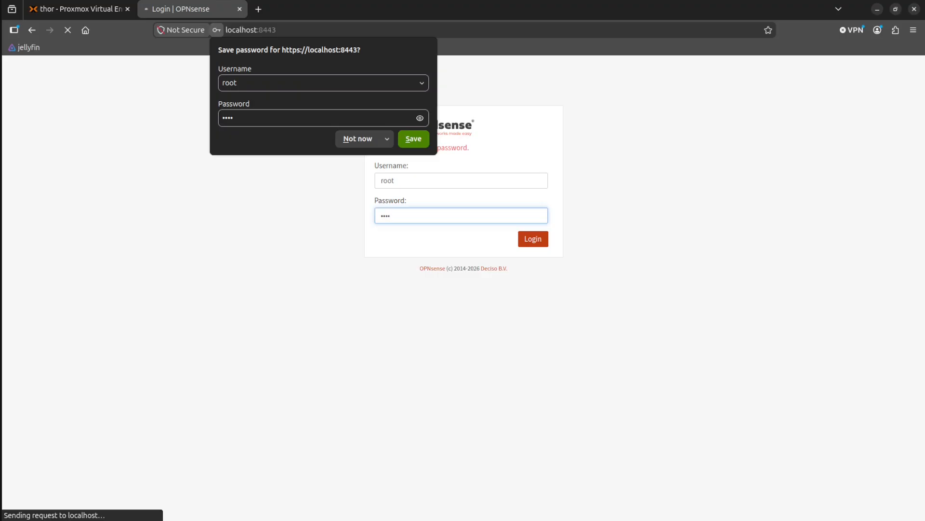
click(359, 142)
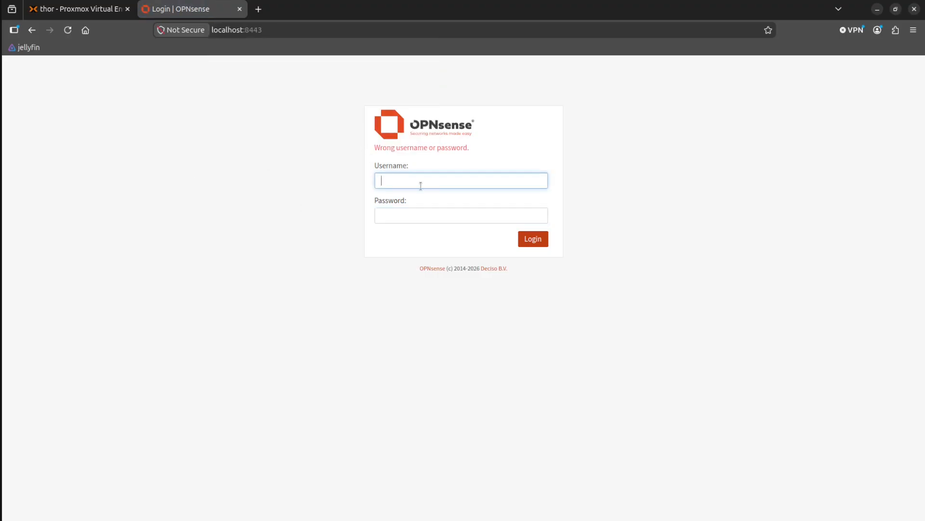
Log in to OPNsense as root with the correct account password and save the login in the browser.
text(root)
key(Tab)
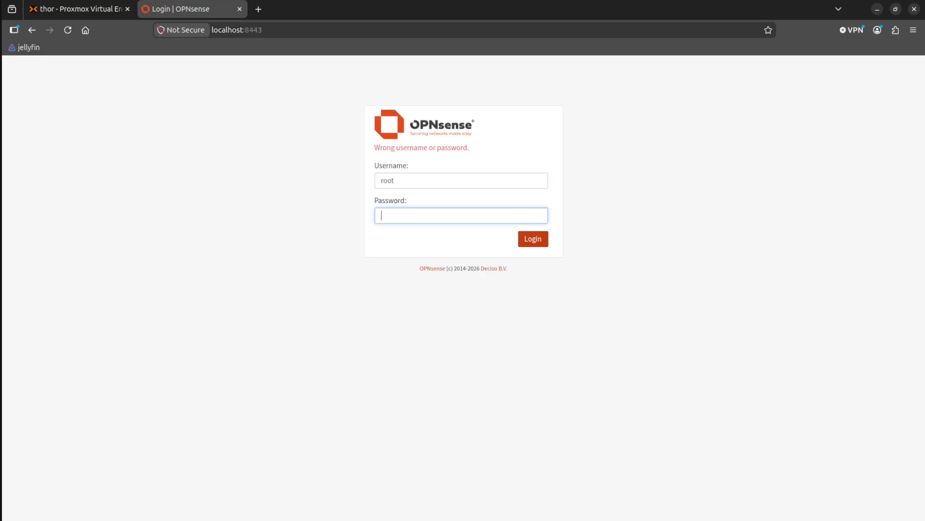
text(•••••••••)
key(Return)
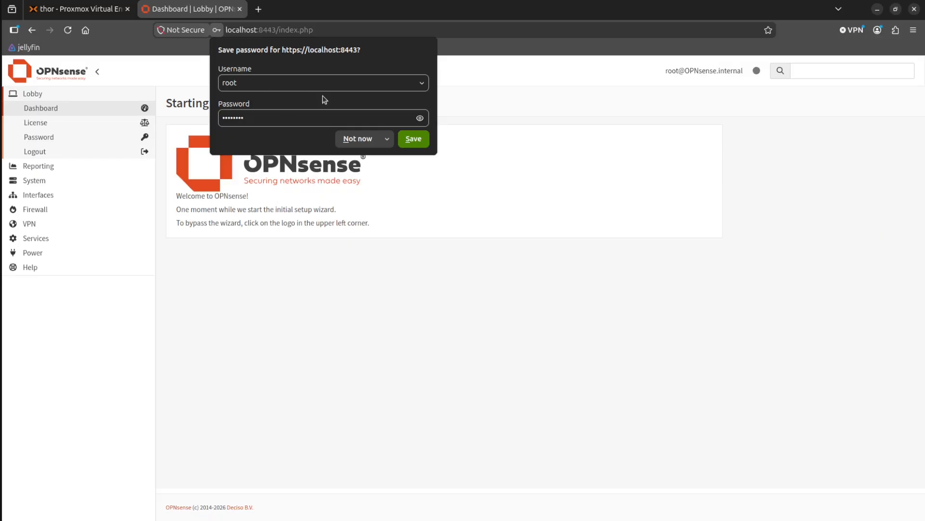
click(426, 143)
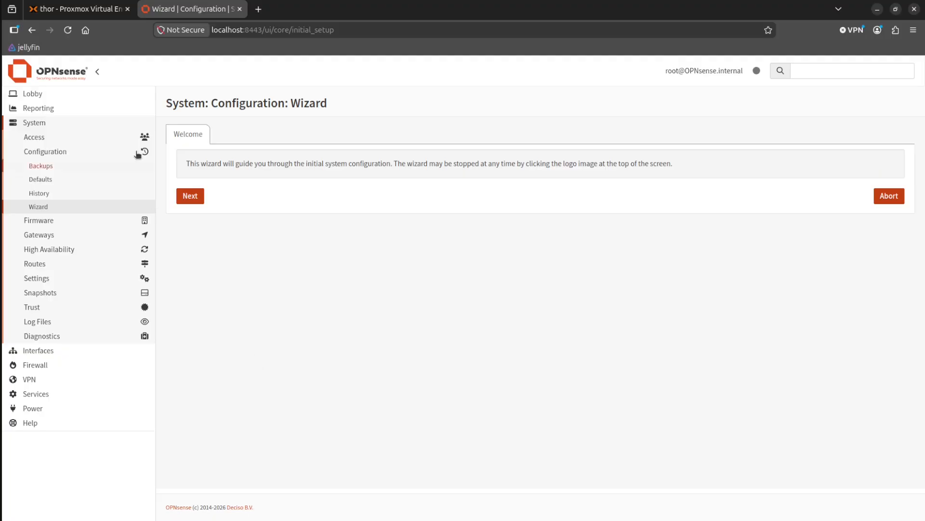
In the Proxmox console of VM 101, log out of OPNsense with option 0 and log back in as root with the account password.
click(77, 9)
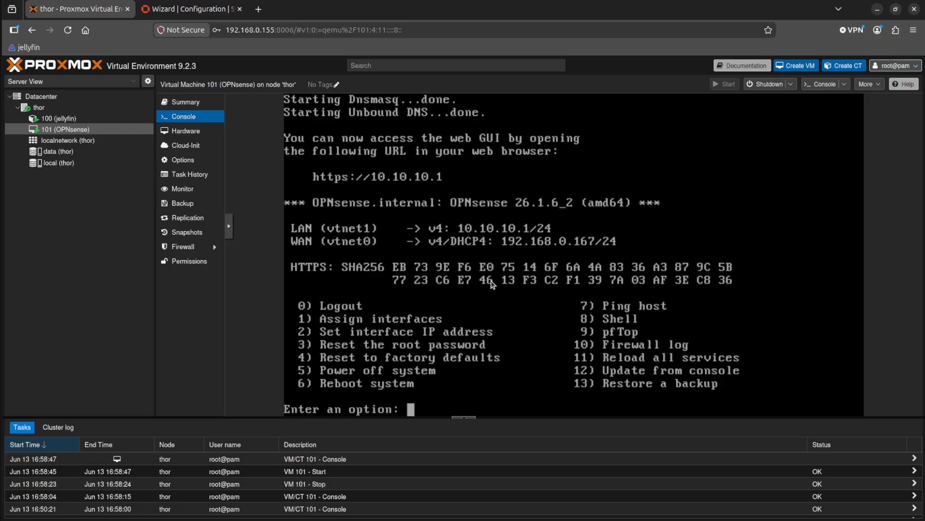
text(0)
key(Return)
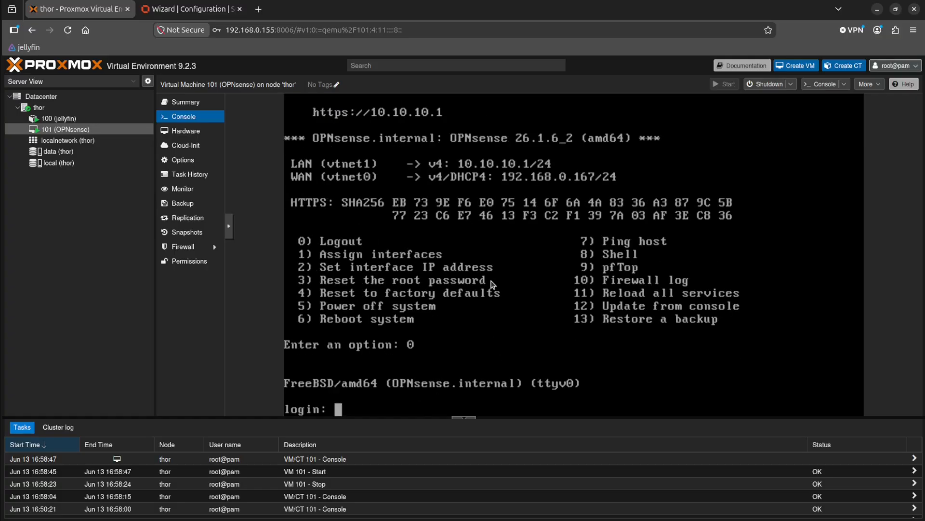
text(tho)
key(BackSpace)
key(BackSpace)
key(BackSpace)
text(root)
key(Return)
key(Return)
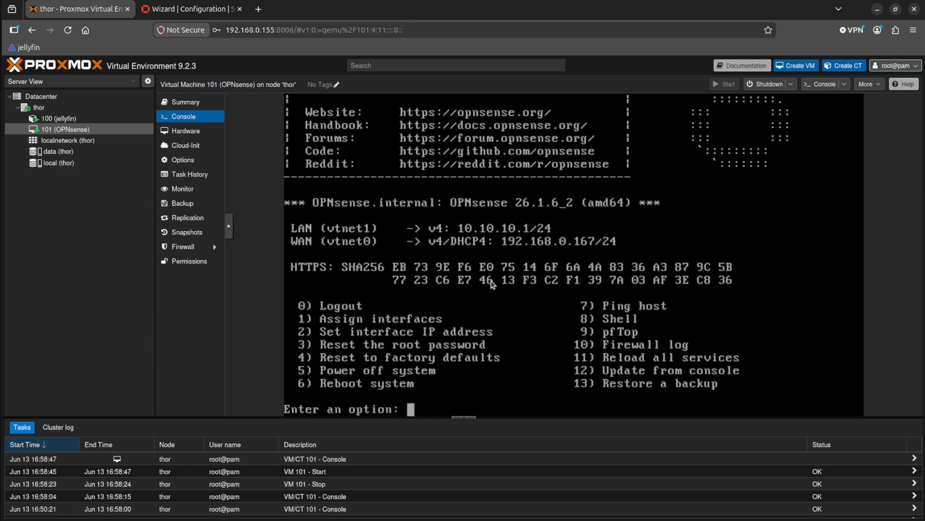
Reboot OPNsense from its console menu with option 6 and confirm with y.
click(173, 17)
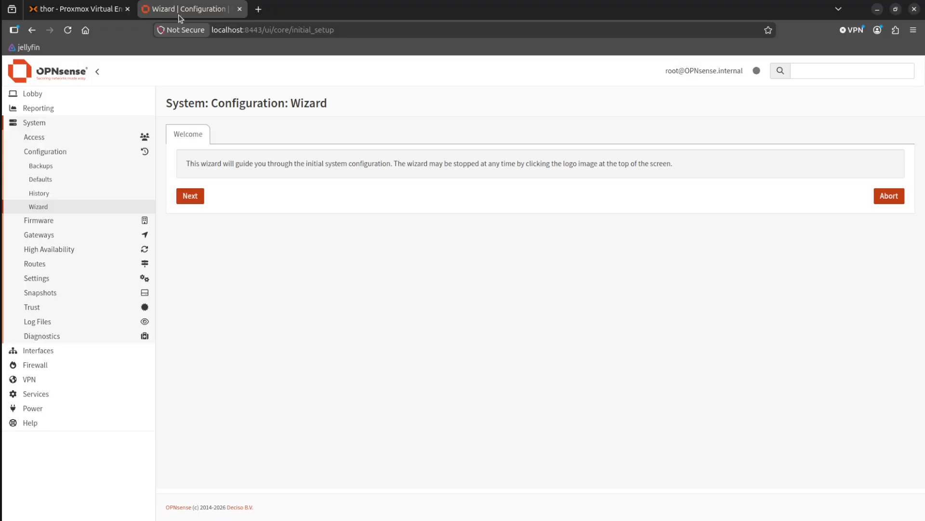
click(87, 12)
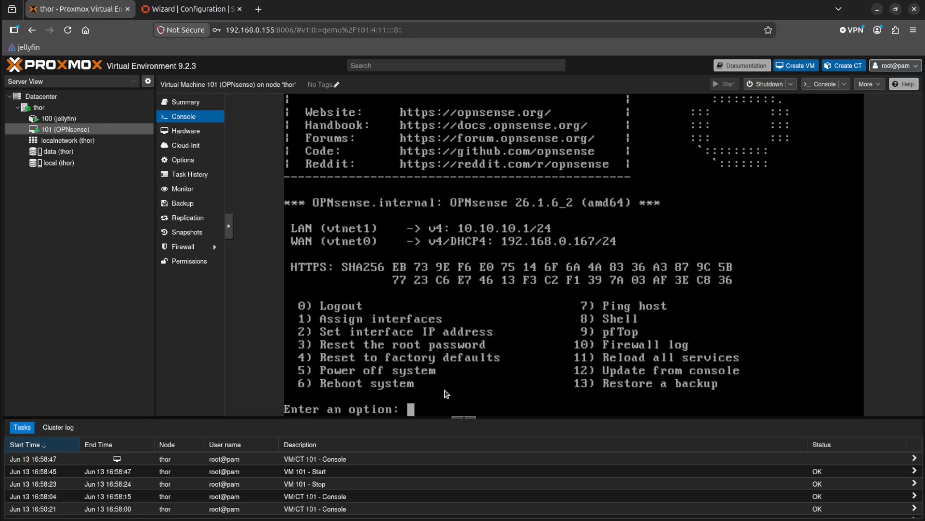
text(reboot)
key(BackSpace)
key(BackSpace)
key(BackSpace)
key(BackSpace)
key(BackSpace)
key(BackSpace)
text(6)
key(Return)
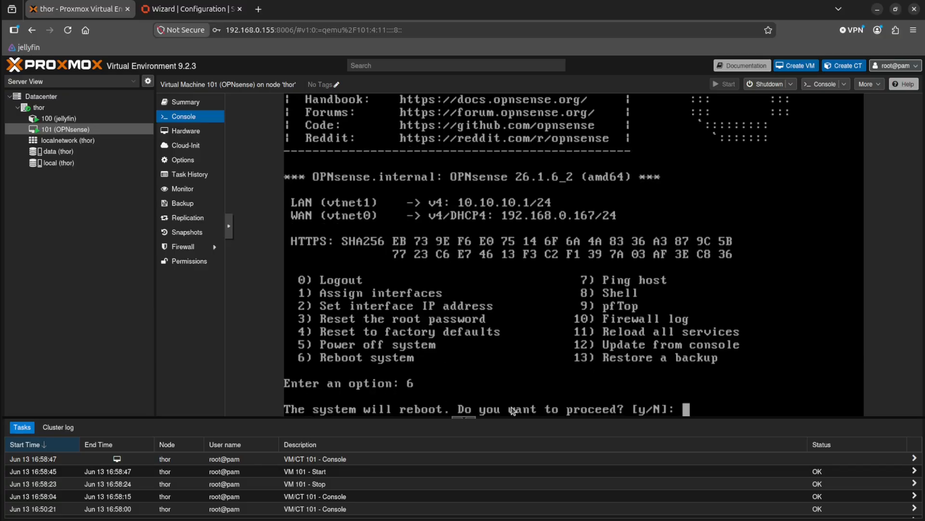
text(y)
key(Return)
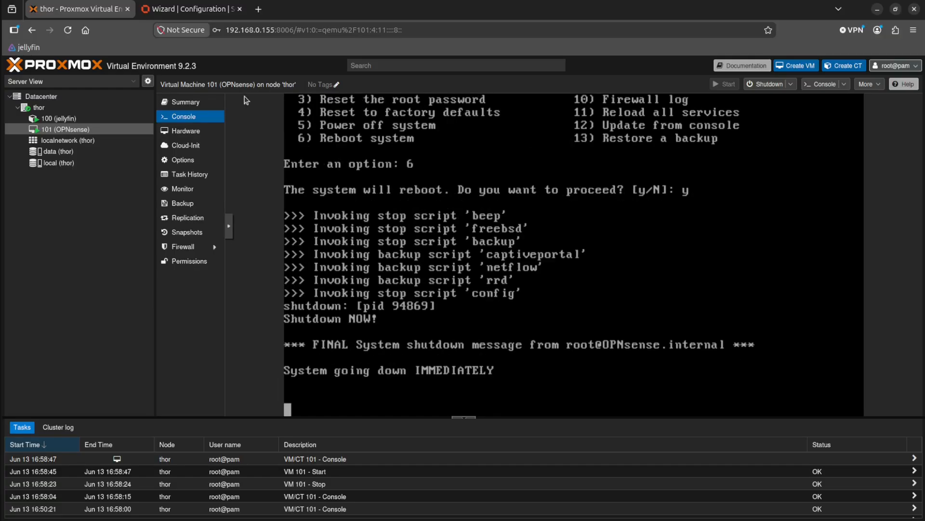
click(211, 13)
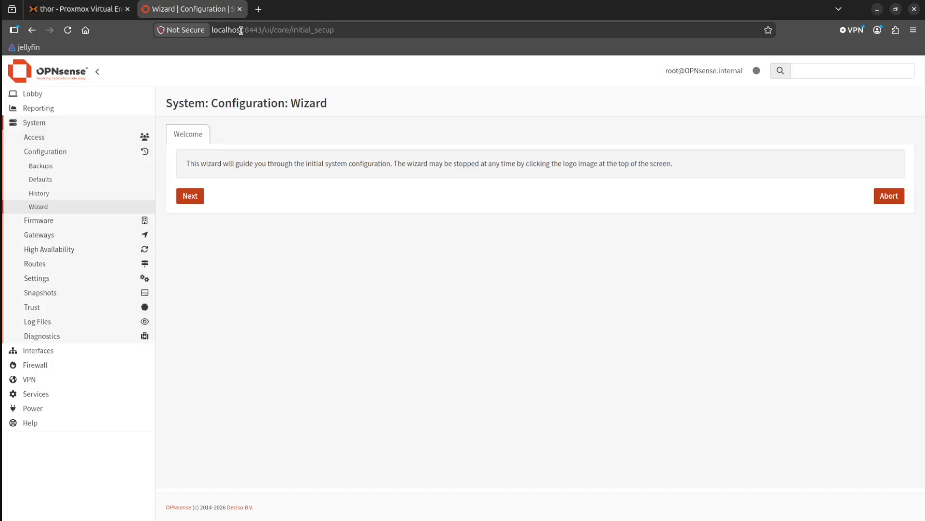
click(229, 31)
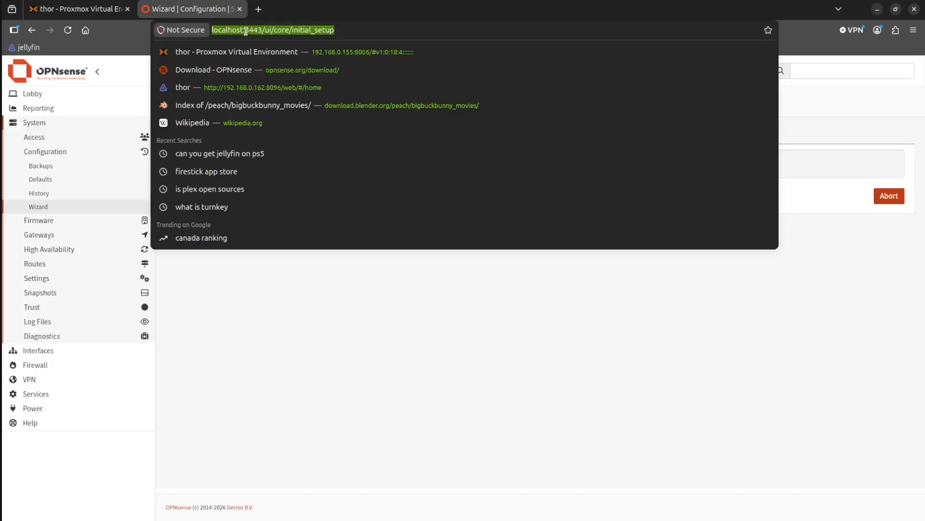
click(292, 31)
key(shift+Home)
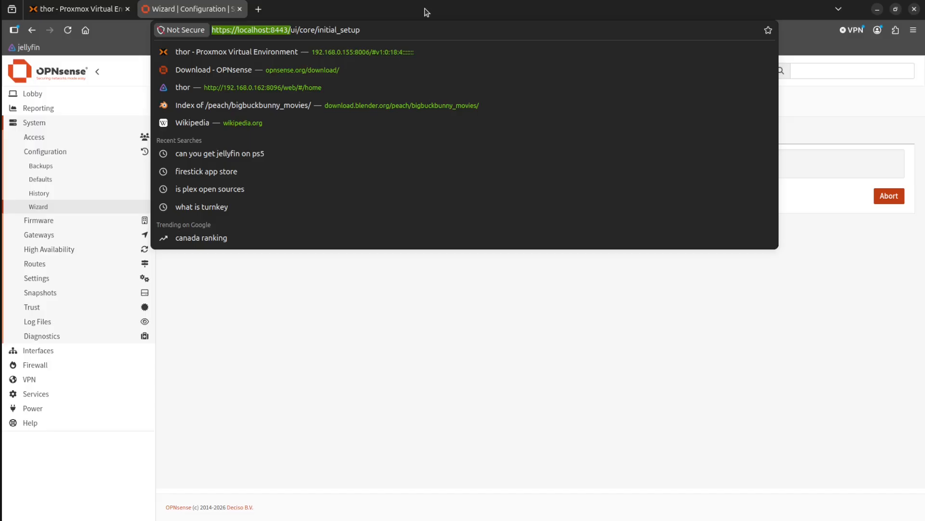
Dismiss the address suggestions on the wizard page and return to the Proxmox console of VM 101.
click(265, 304)
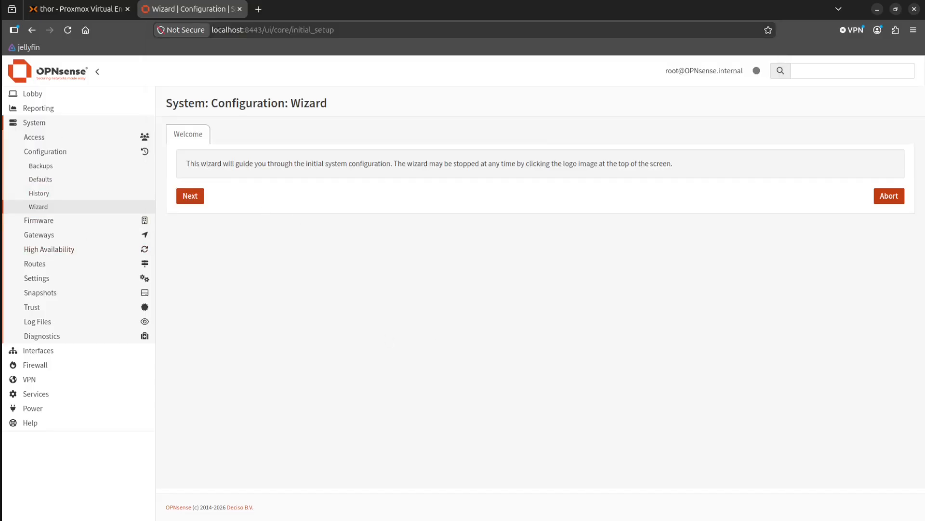
click(76, 14)
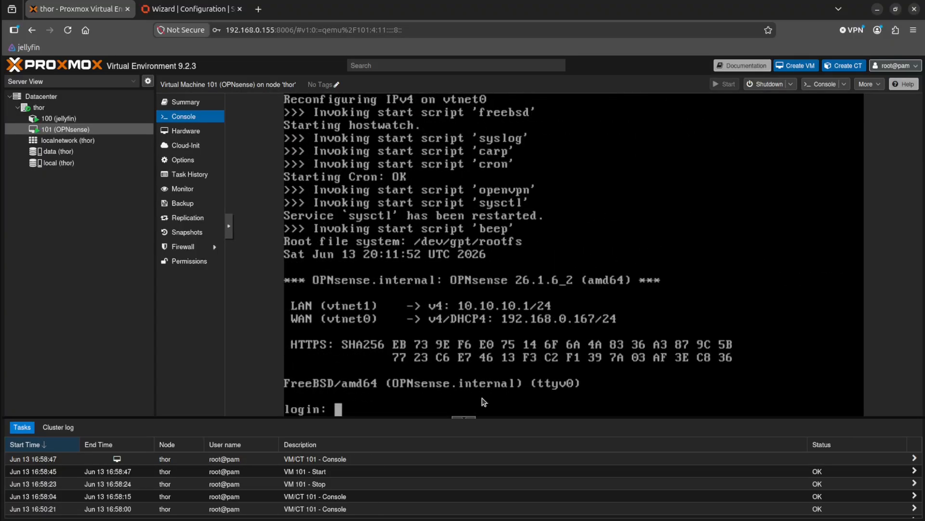
Try to log in at the OPNsense console prompt as rootr and as root with an account password.
text(rootr)
key(Return)
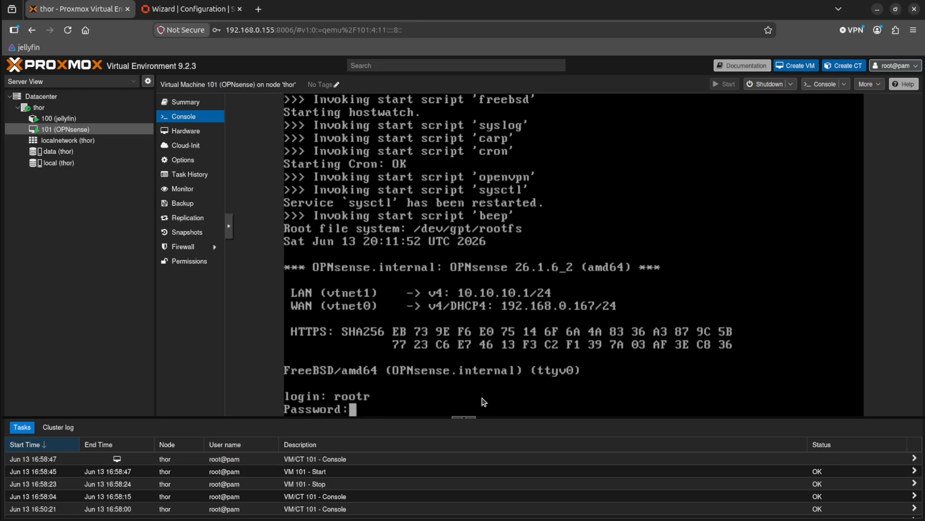
key(Return)
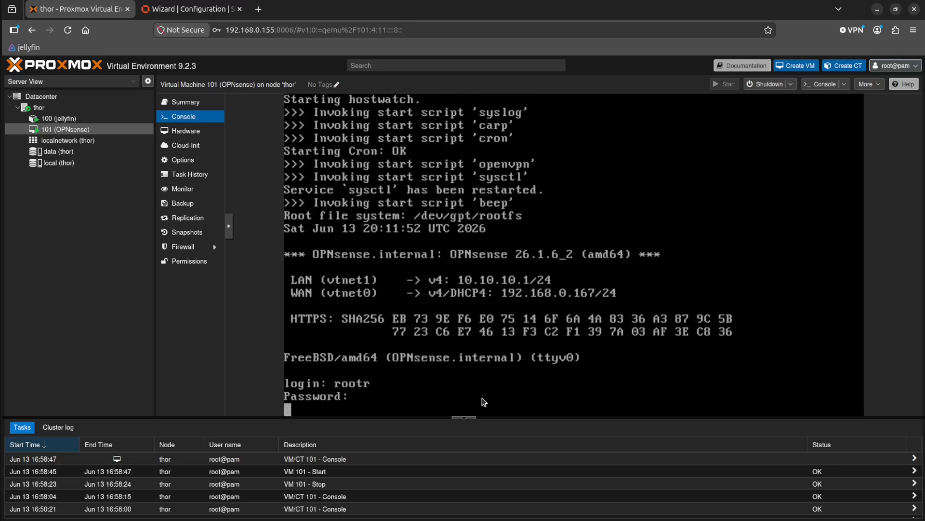
text(root)
key(Return)
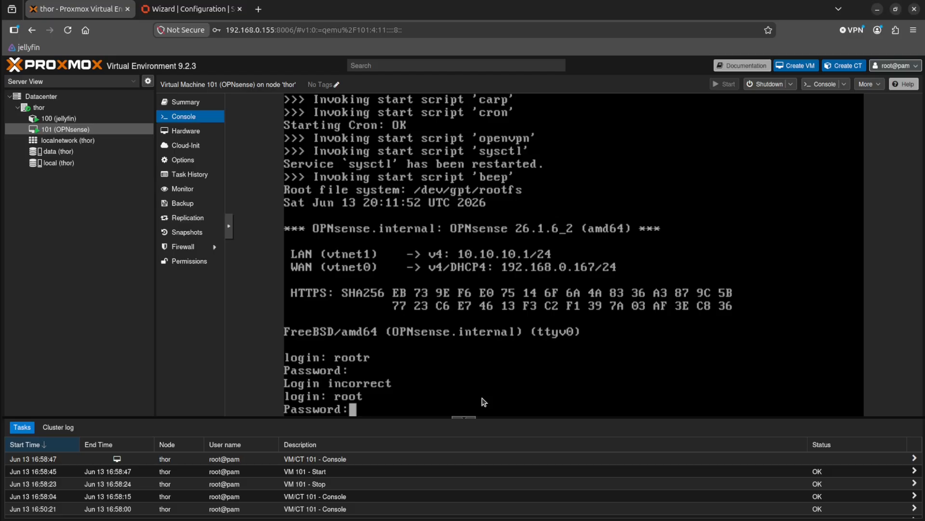
key(Return)
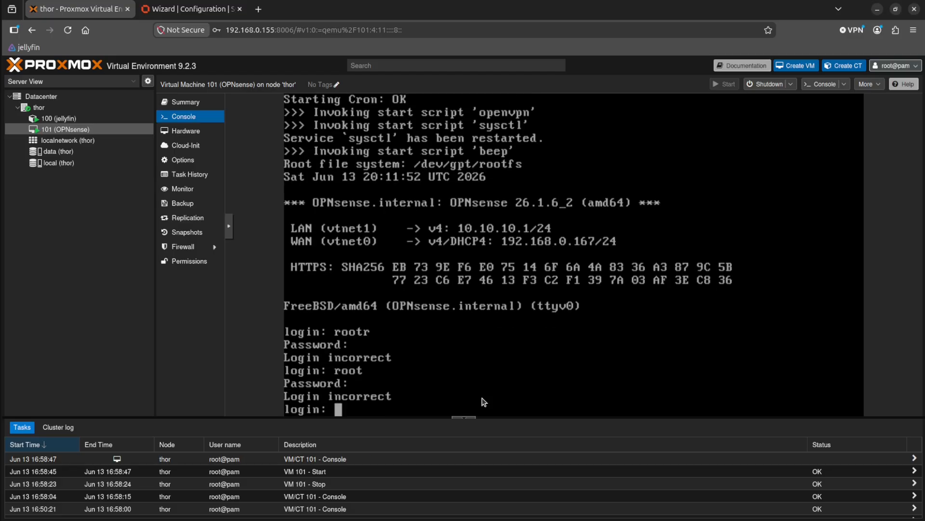
text(root)
key(Return)
key(Return)
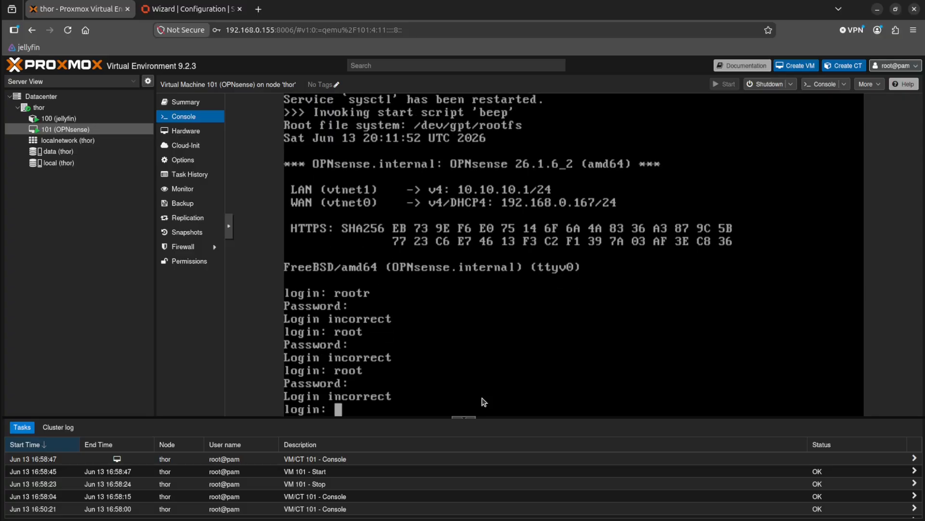
Log in to the OPNsense console as root with the correct account password.
text(root)
key(Return)
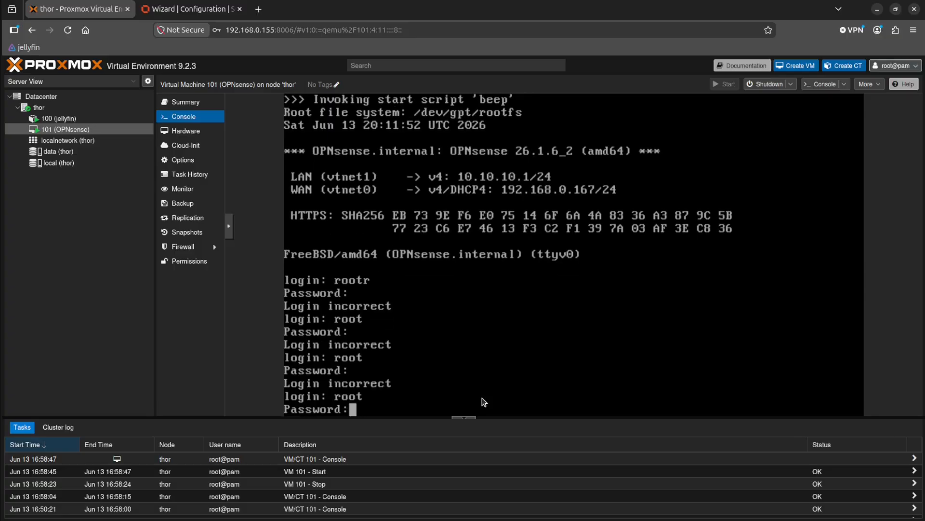
key(Return)
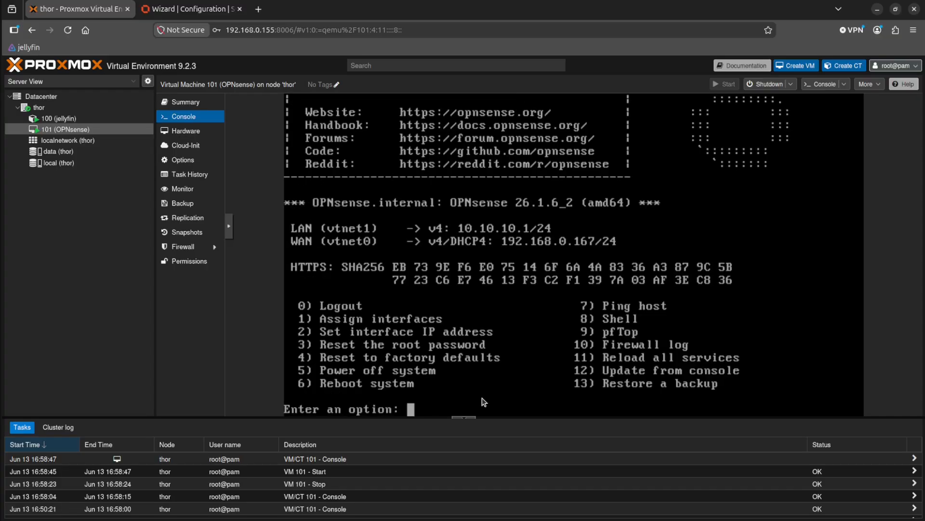
Reset the root password with console option 3, confirming with y and entering the new password twice.
text(3)
key(Return)
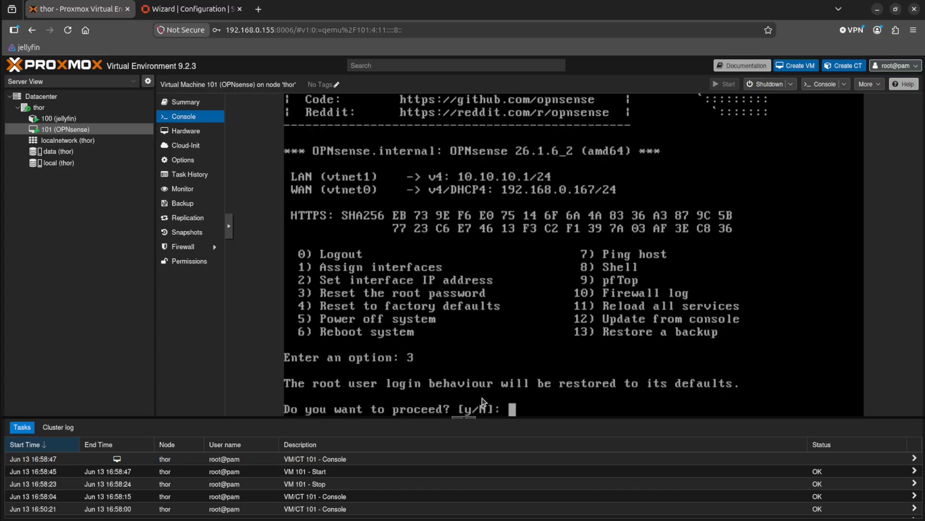
text(y)
key(Return)
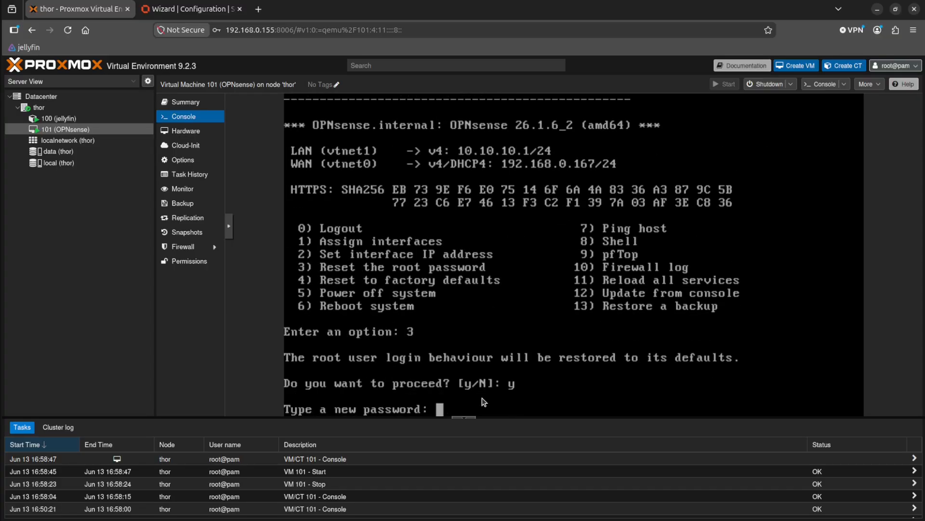
key(Return)
key(Return)
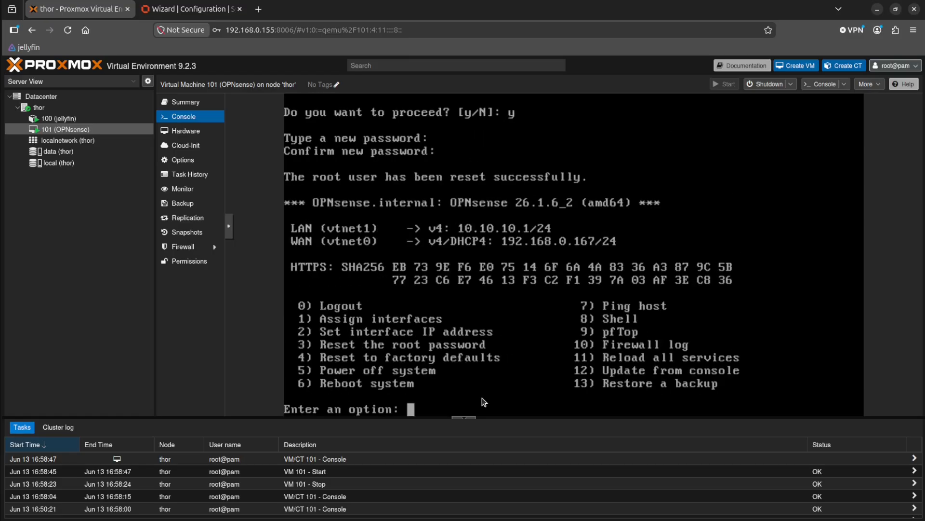
Reboot OPNsense with console option 6 and confirm with y.
text(6)
key(Return)
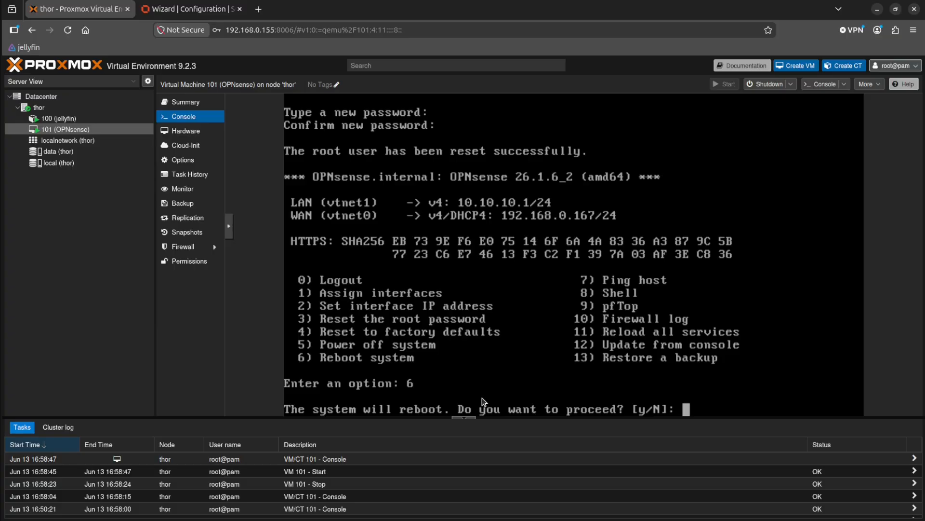
text(y)
key(Return)
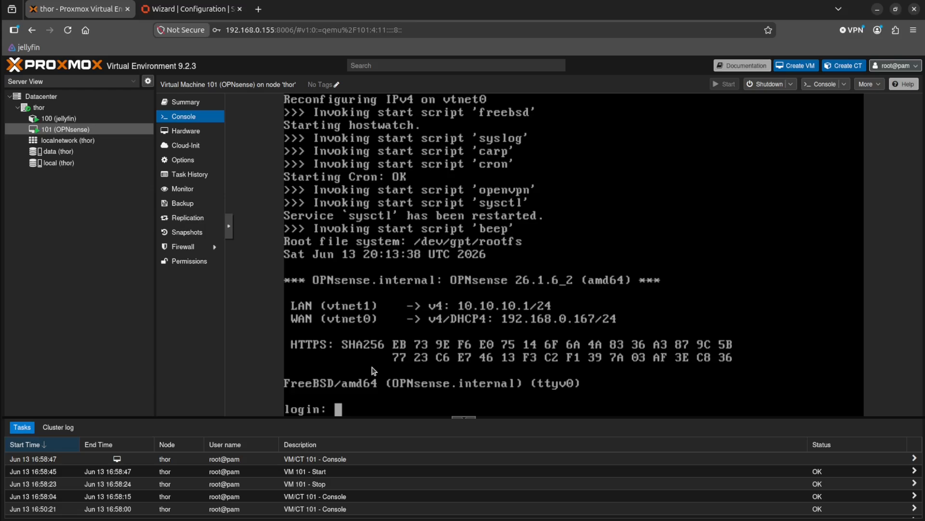
After the reboot, log in to the OPNsense console as root with the new account password.
text(root)
key(Return)
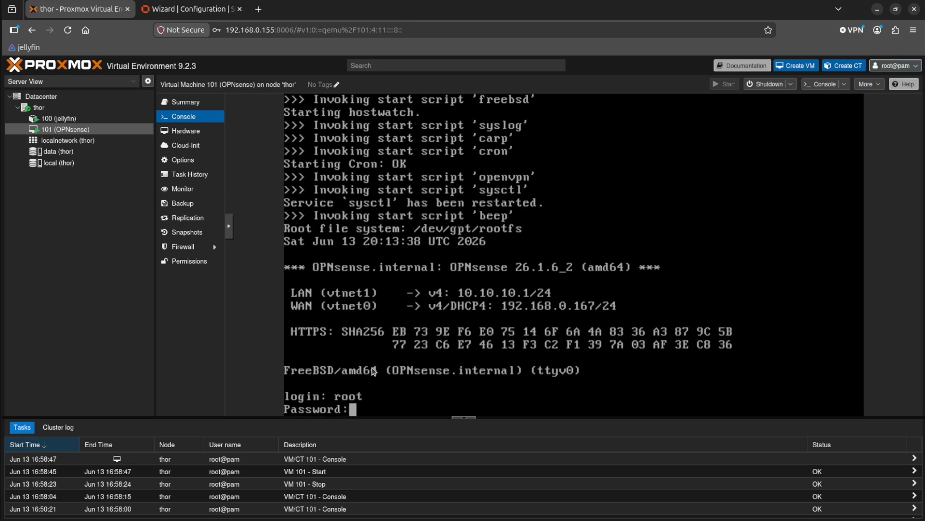
key(Return)
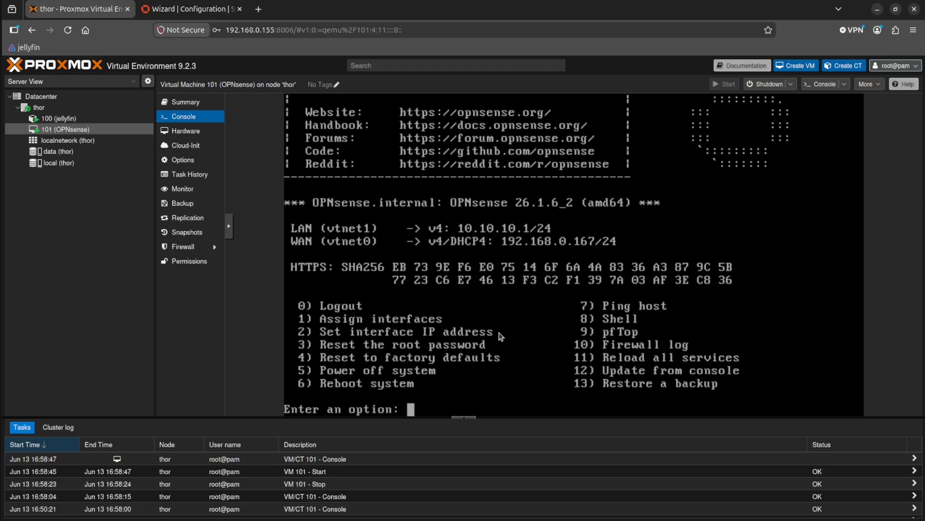
Reload the OPNsense wizard page, log in as root with the new account password, and update the login saved in the browser.
click(183, 8)
click(67, 30)
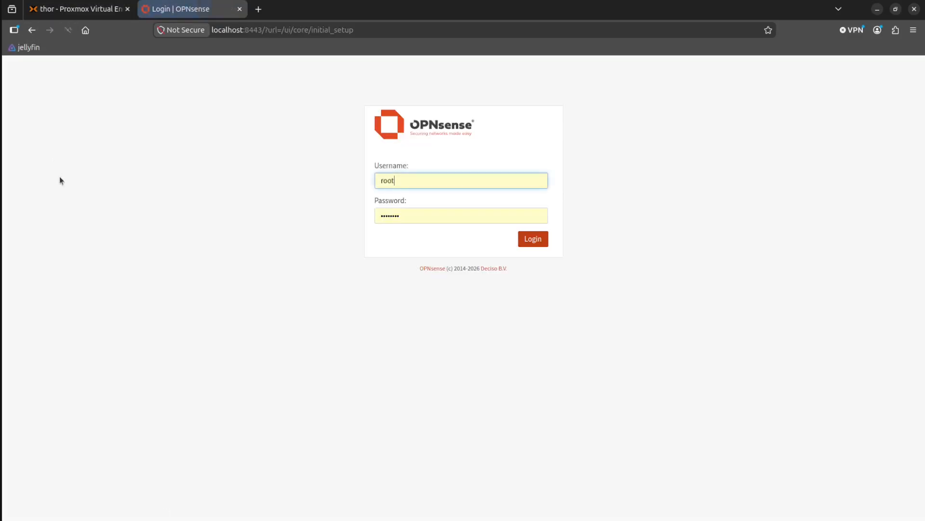
double_click(429, 210)
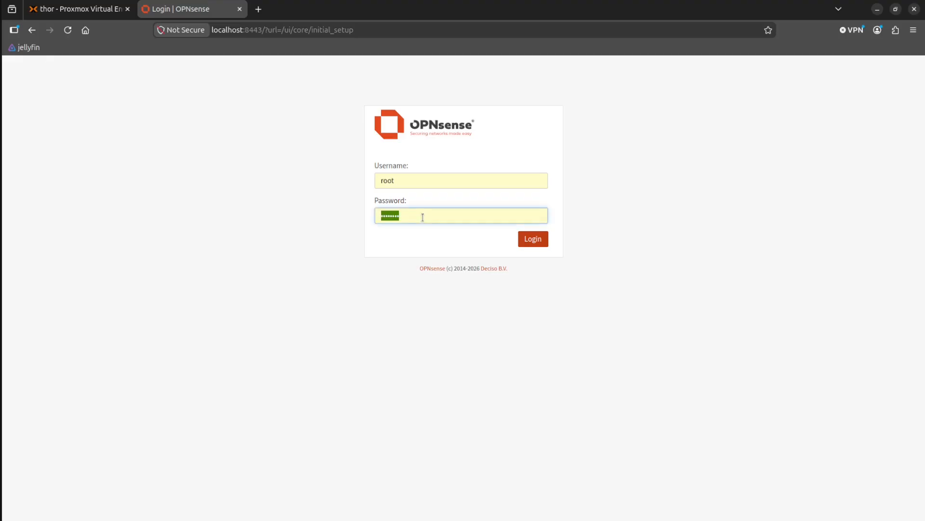
text(****)
key(Return)
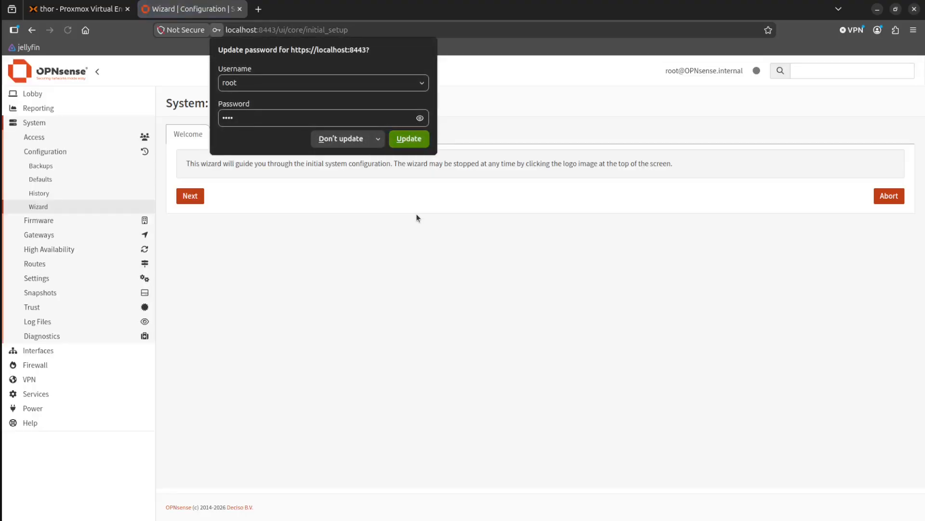
click(393, 134)
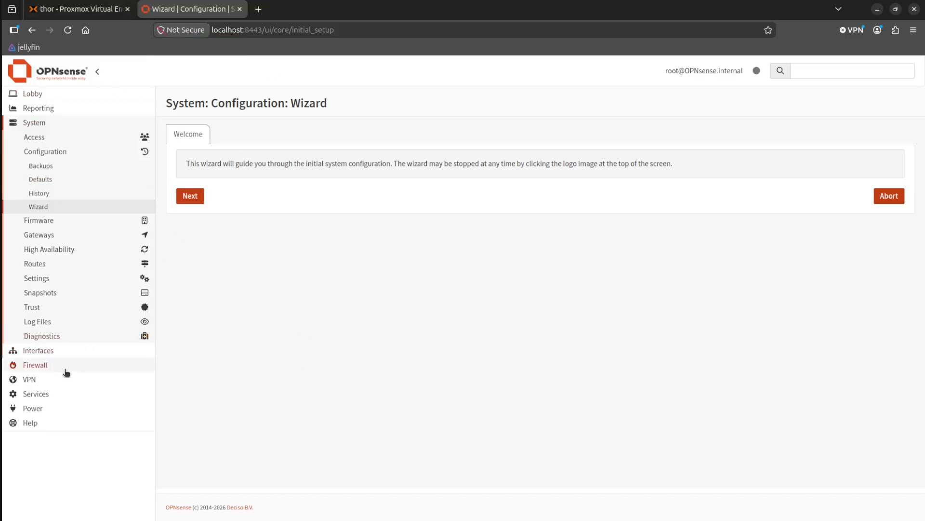
Look through the System and Interfaces sections of OPNsense and examine the WAN interface settings.
click(25, 124)
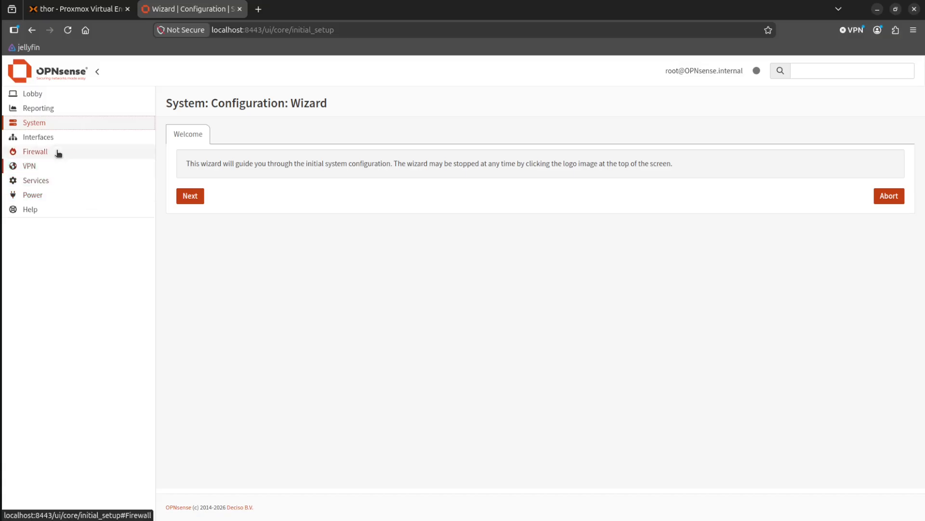
click(42, 139)
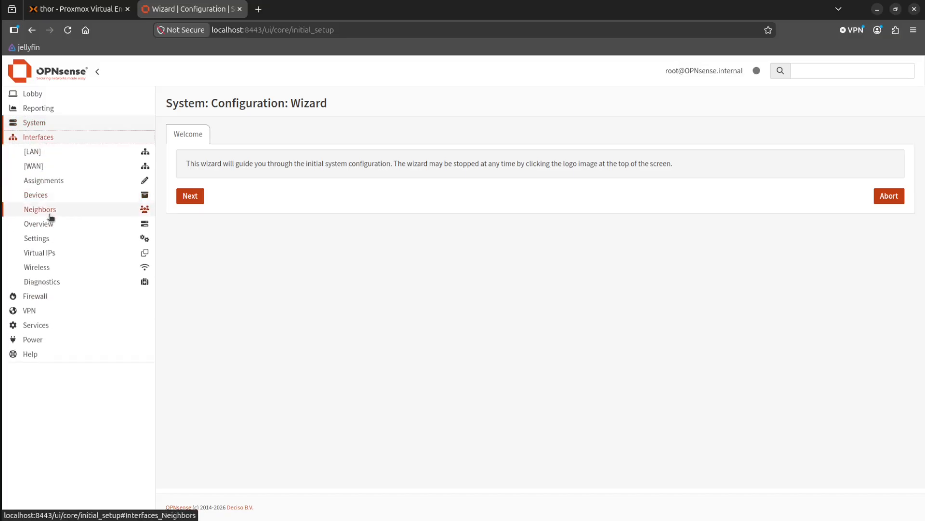
click(45, 122)
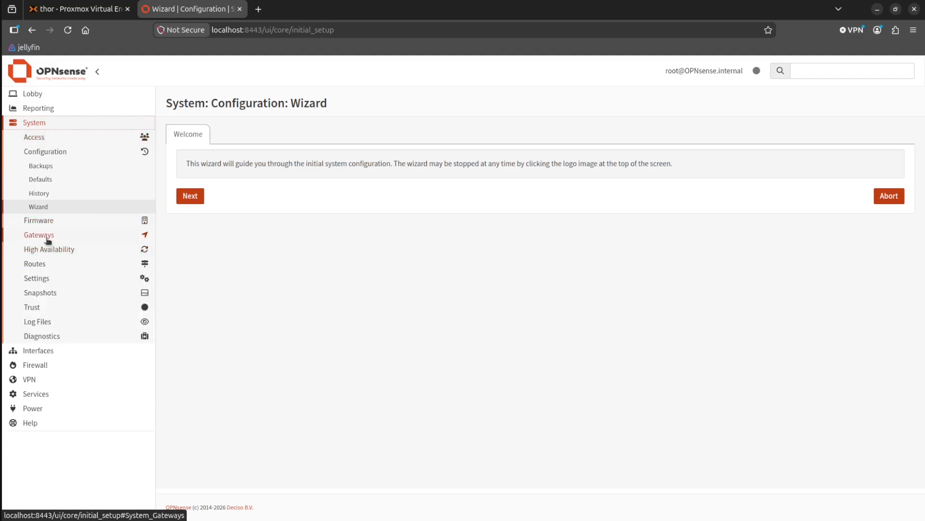
click(39, 152)
click(48, 152)
click(54, 153)
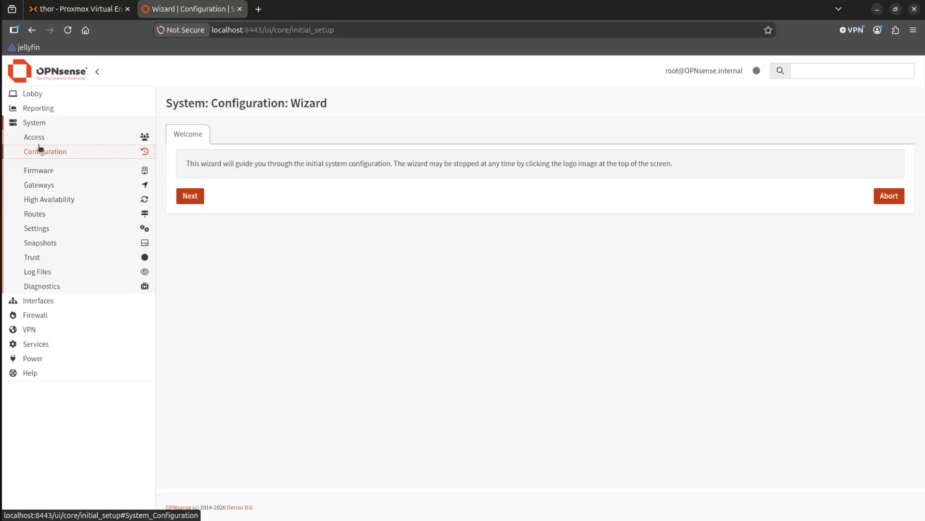
click(42, 295)
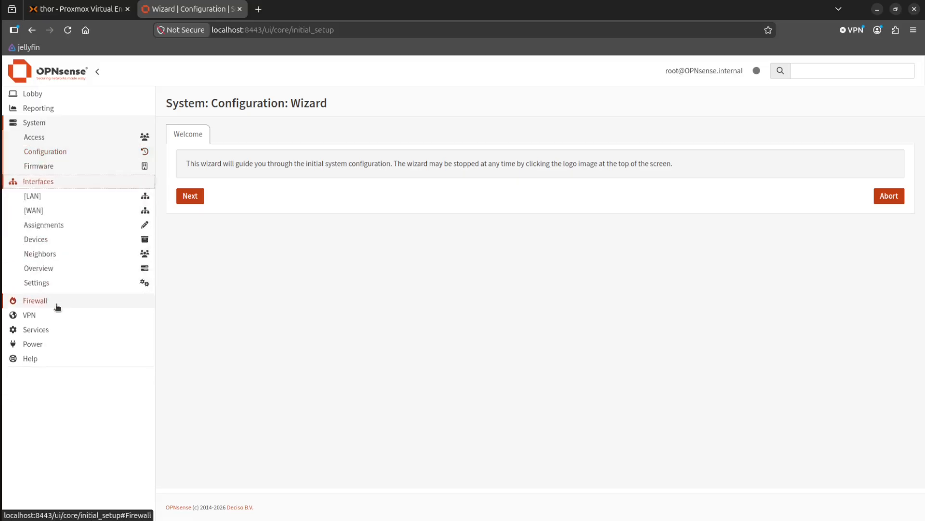
click(52, 166)
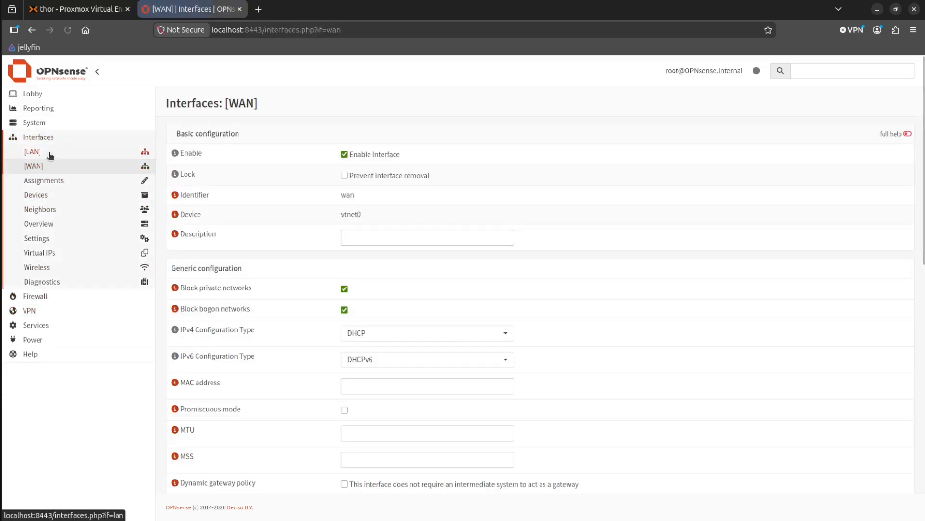
click(34, 152)
click(52, 166)
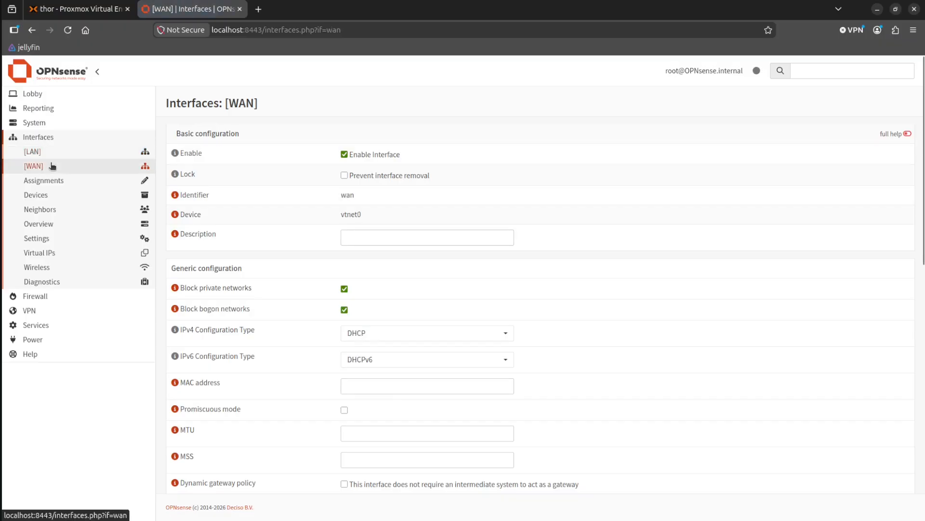
Examine the DHCP-related services: the Kea DHCP entries, the Dnsmasq DNS & DHCP general settings and the DHCRelay configuration.
click(42, 137)
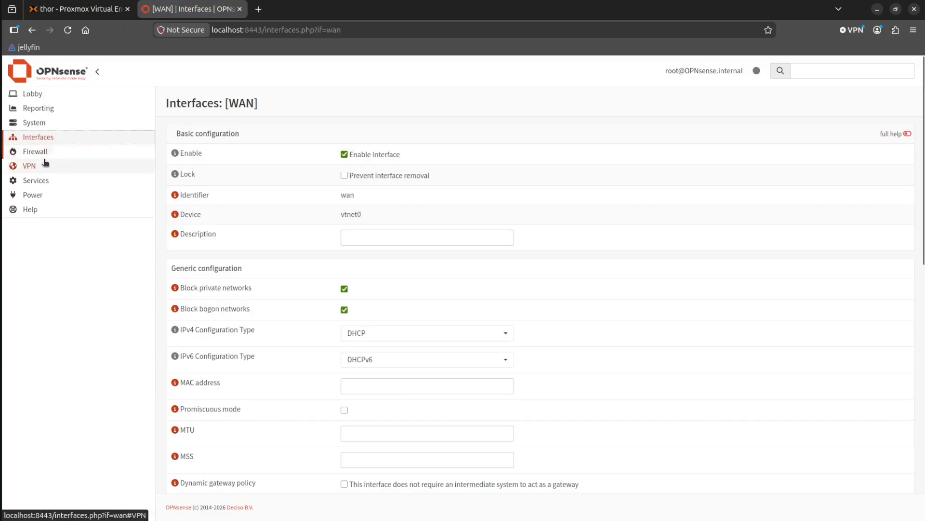
click(45, 179)
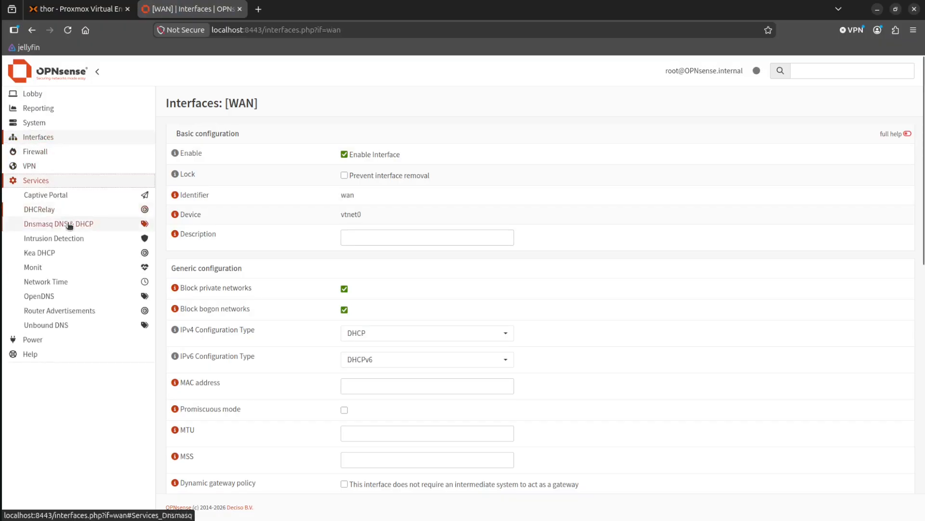
click(60, 253)
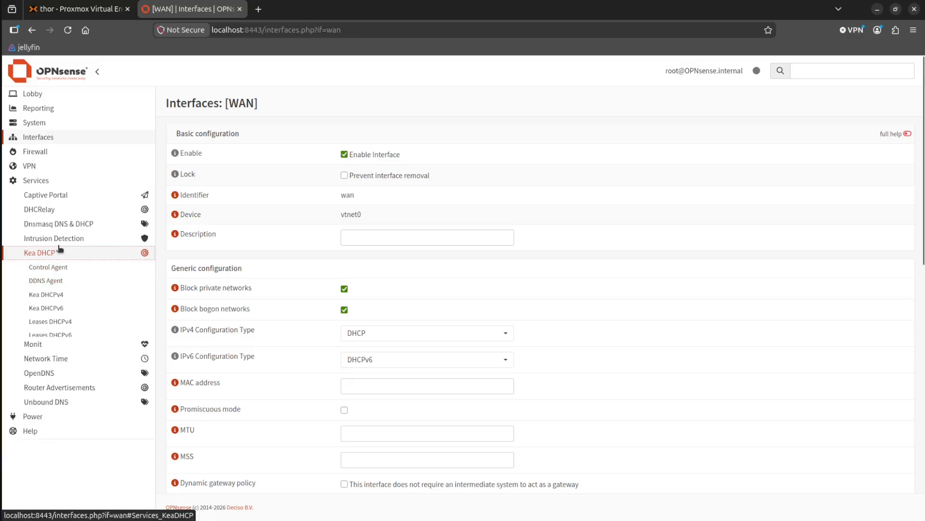
click(61, 253)
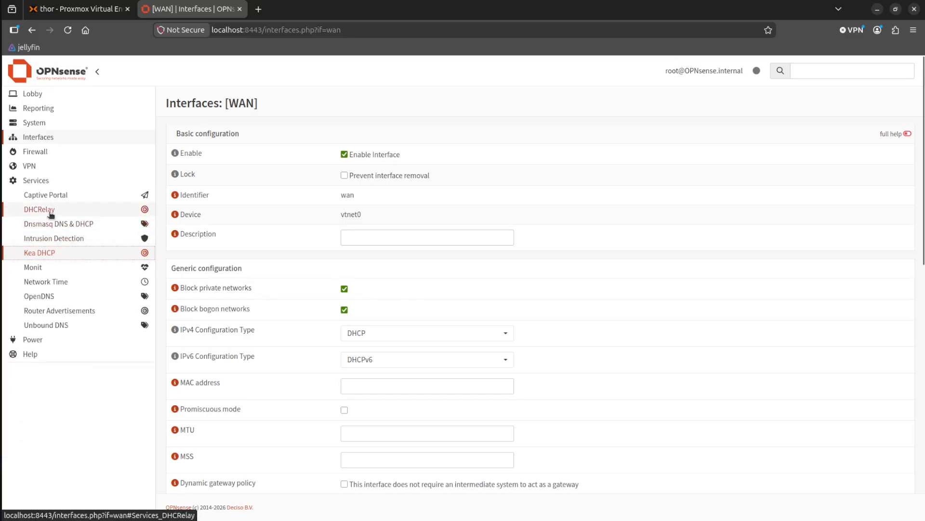
click(60, 229)
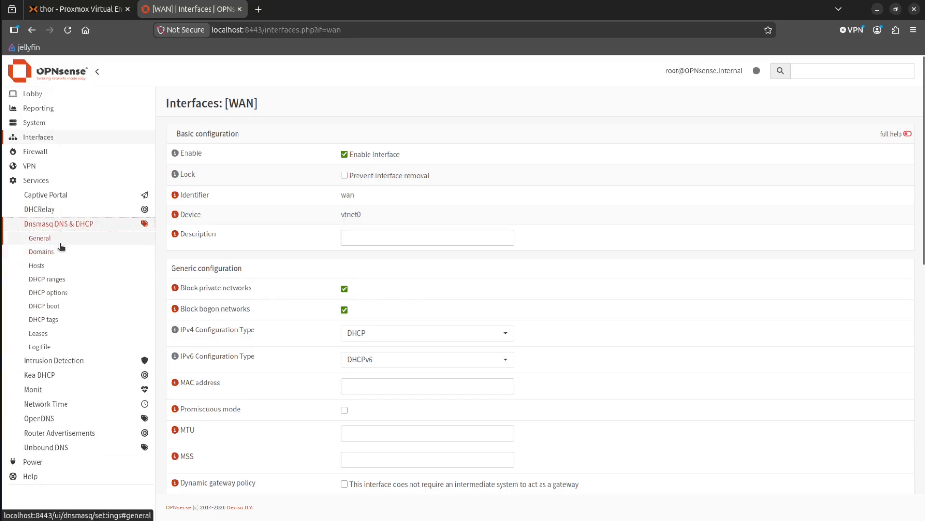
click(62, 242)
click(46, 209)
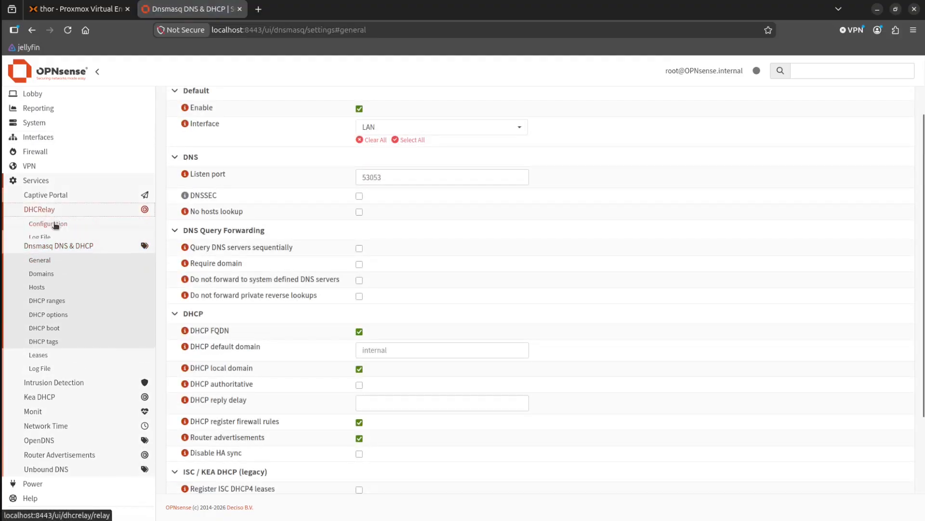
click(54, 224)
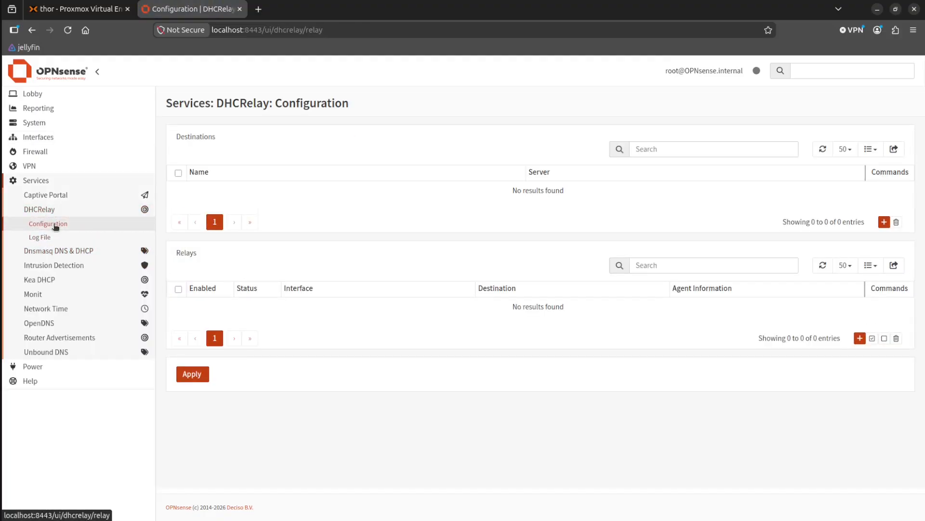
click(48, 209)
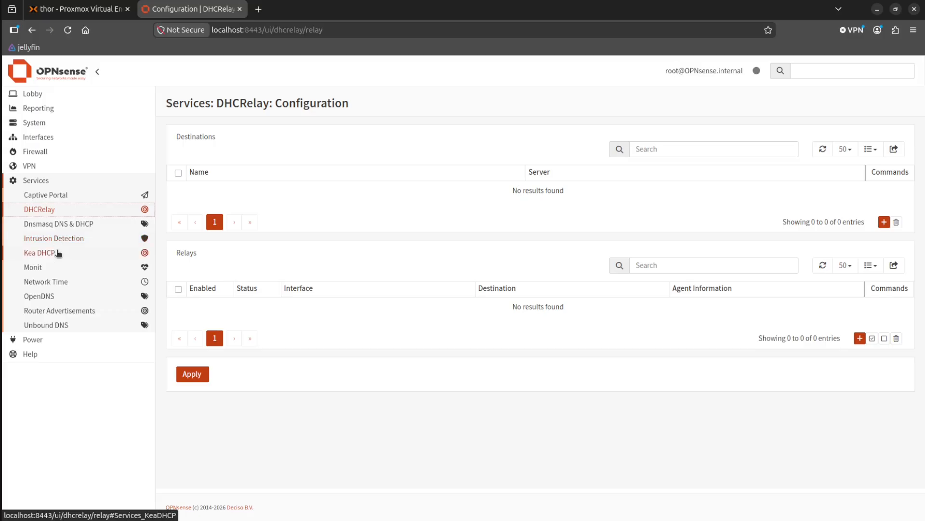
Look through the remaining services, examining the Kea DHCPv4 settings, the OpenDNS setup and the Network Time entries.
click(54, 241)
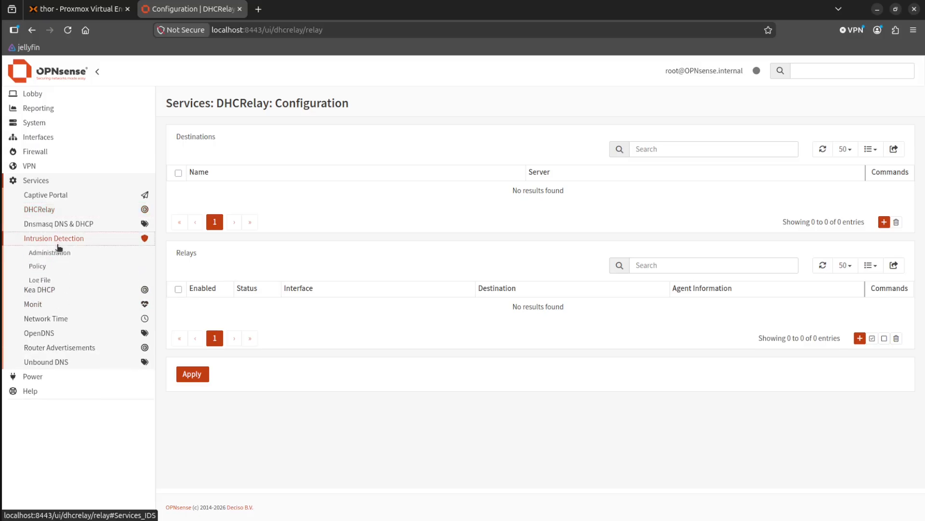
click(42, 225)
click(42, 210)
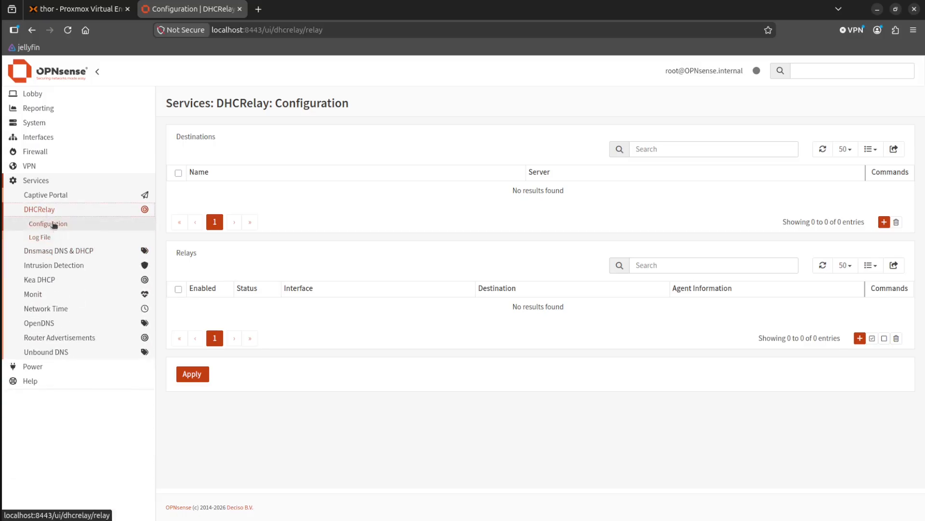
click(56, 278)
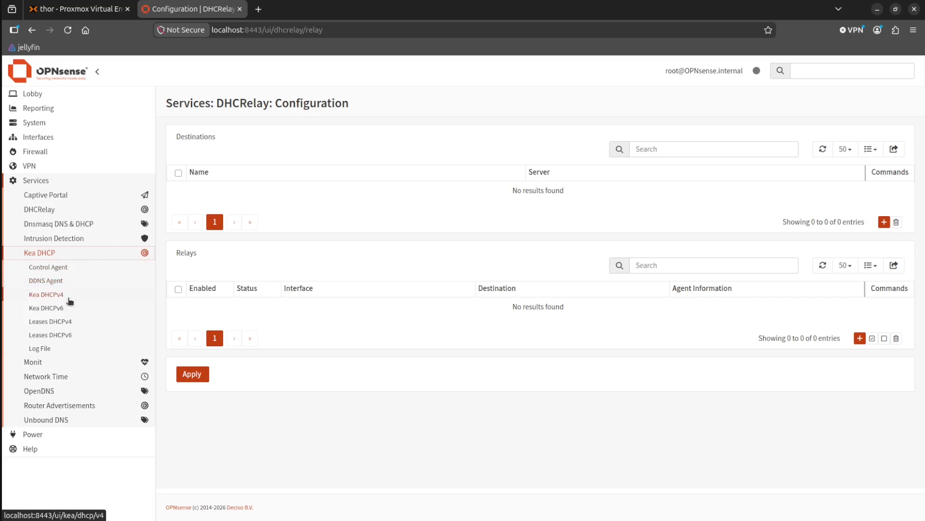
click(61, 294)
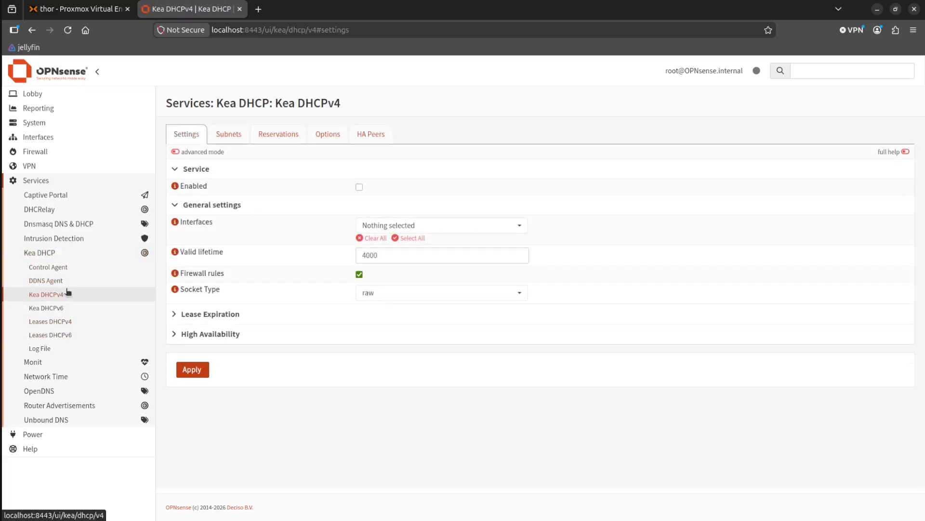
click(69, 239)
click(69, 239)
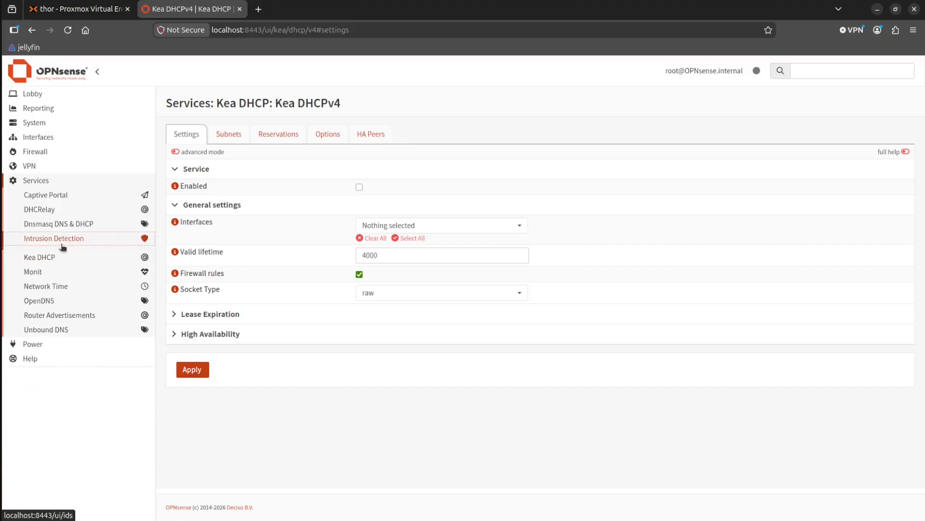
click(72, 296)
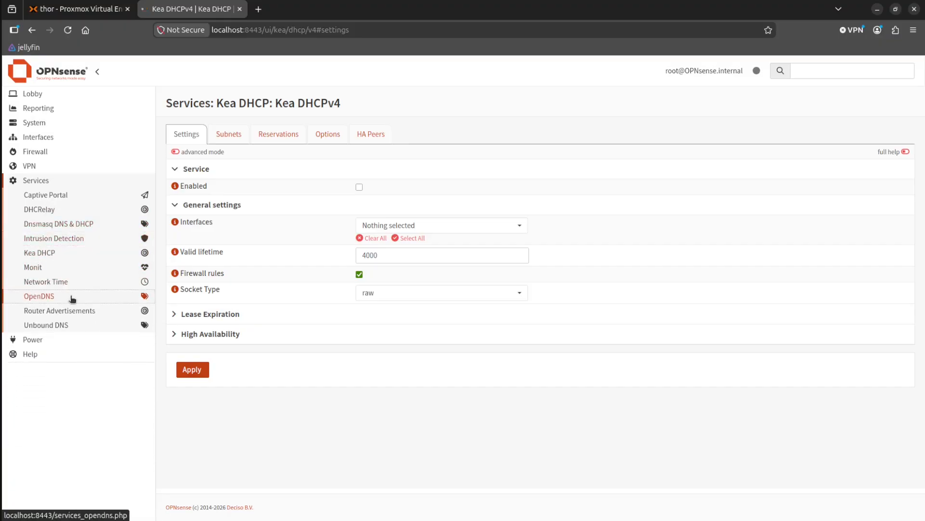
click(66, 281)
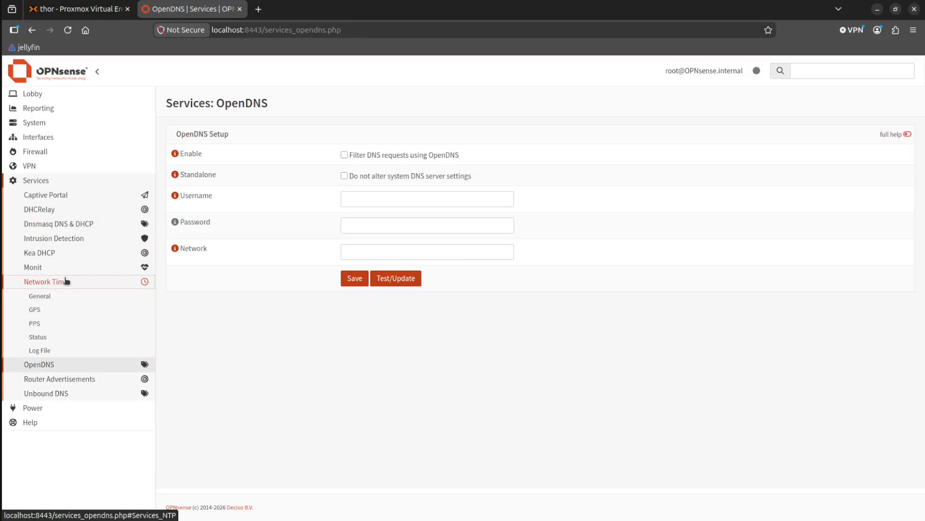
click(66, 282)
click(35, 166)
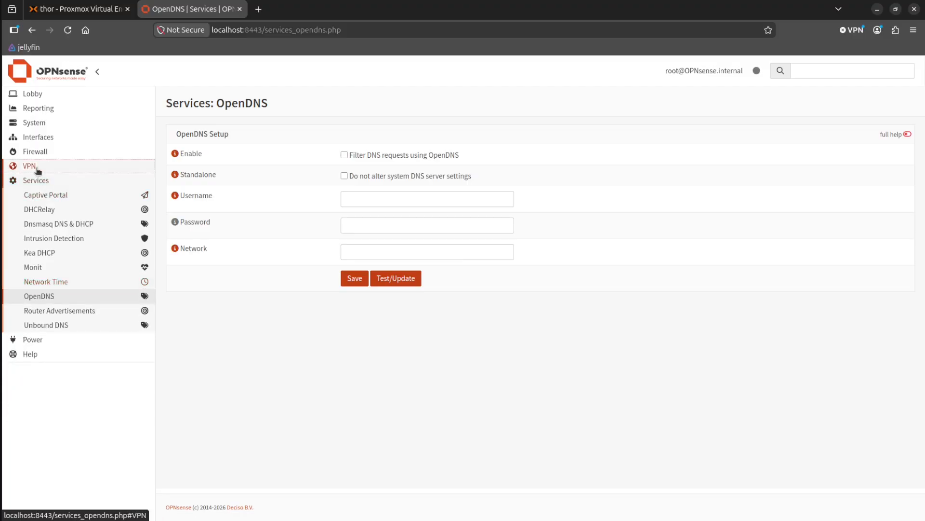
click(38, 151)
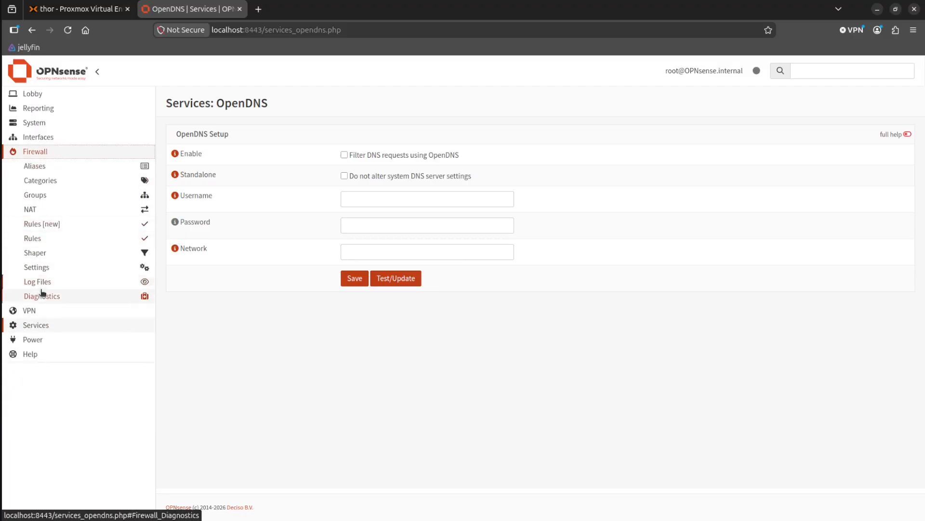
click(29, 137)
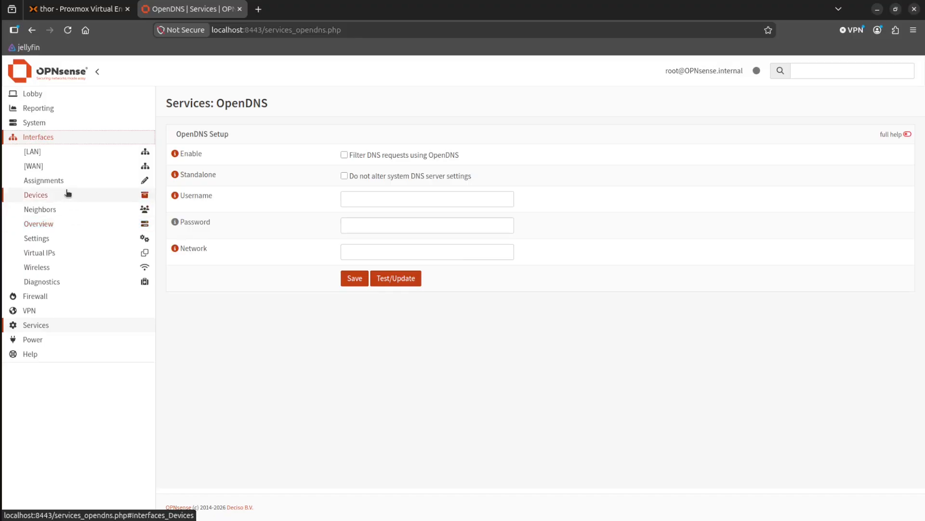
click(44, 124)
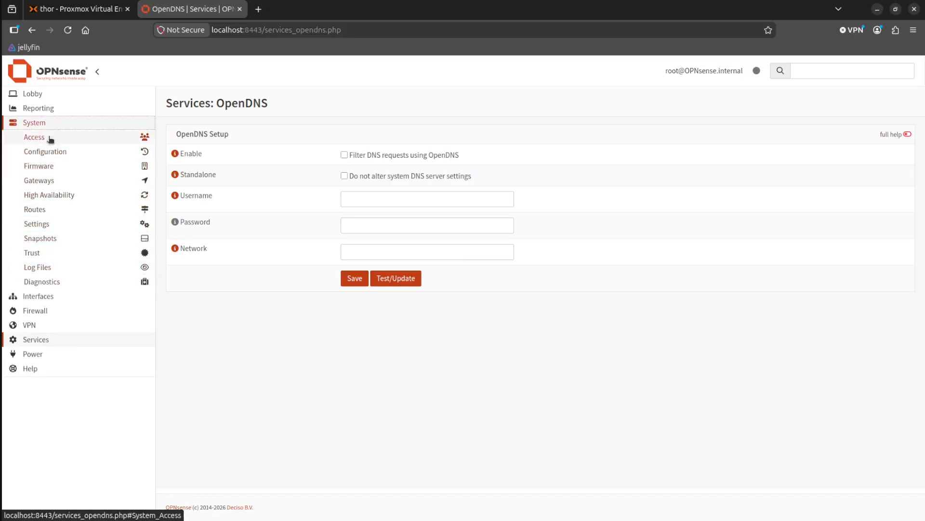
click(44, 109)
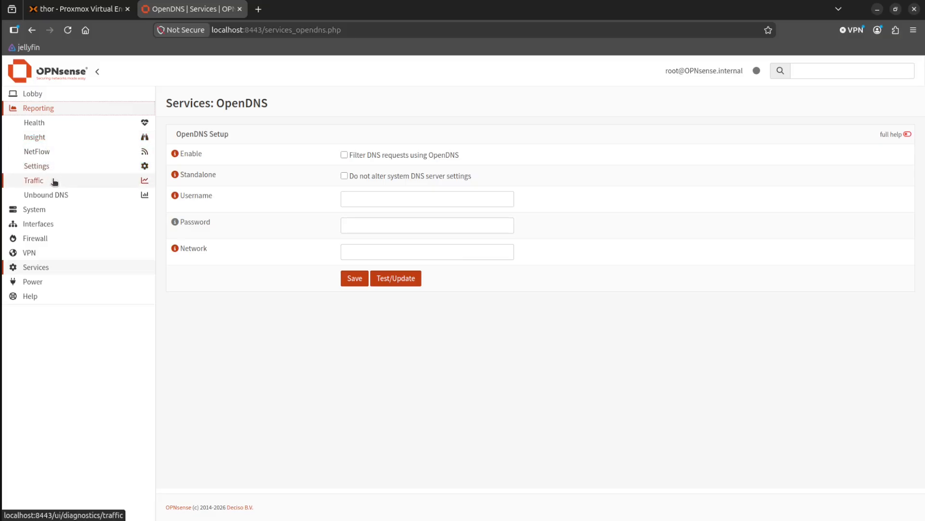
click(51, 111)
Show the DHCRelay configuration with its destinations and relays.
click(45, 180)
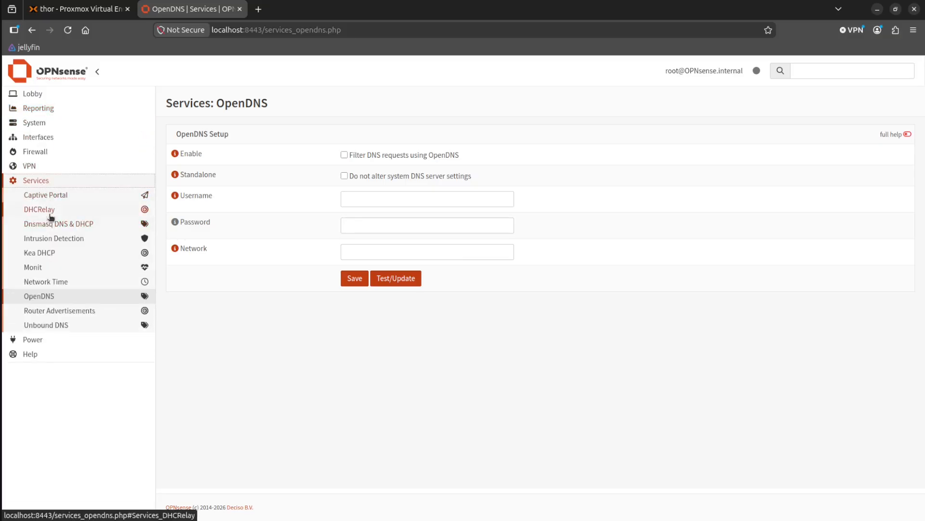
click(48, 209)
click(58, 227)
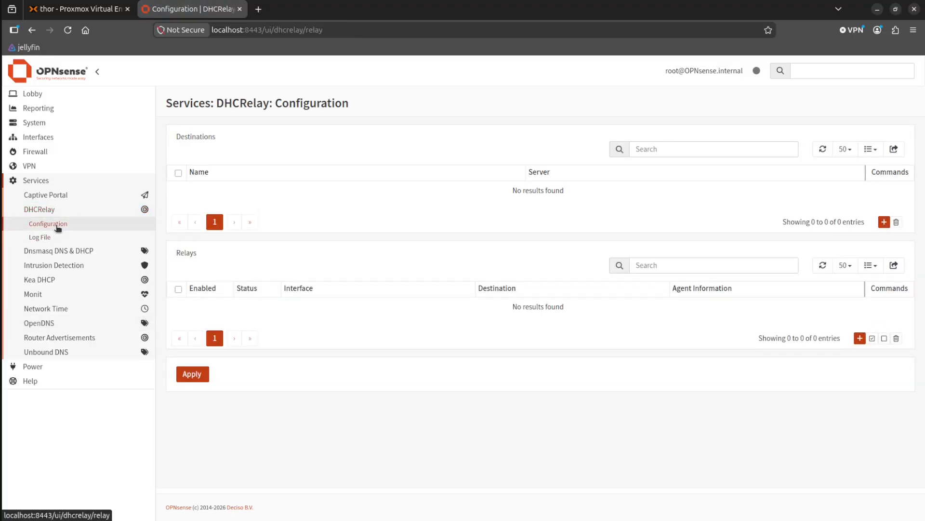
Examine the Dnsmasq DNS & DHCP domains, hosts, DHCP ranges, DHCP options, DHCP boot, DHCP tags and leases.
click(60, 250)
click(59, 269)
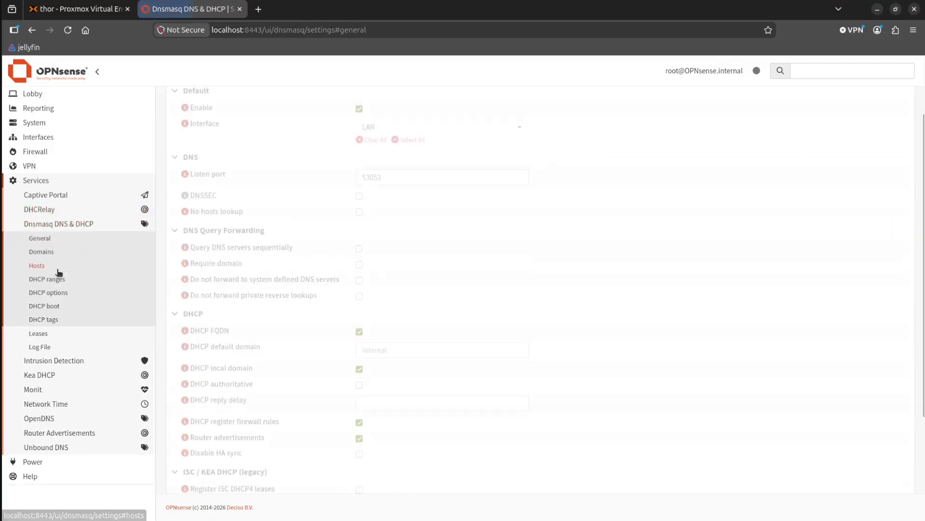
click(58, 279)
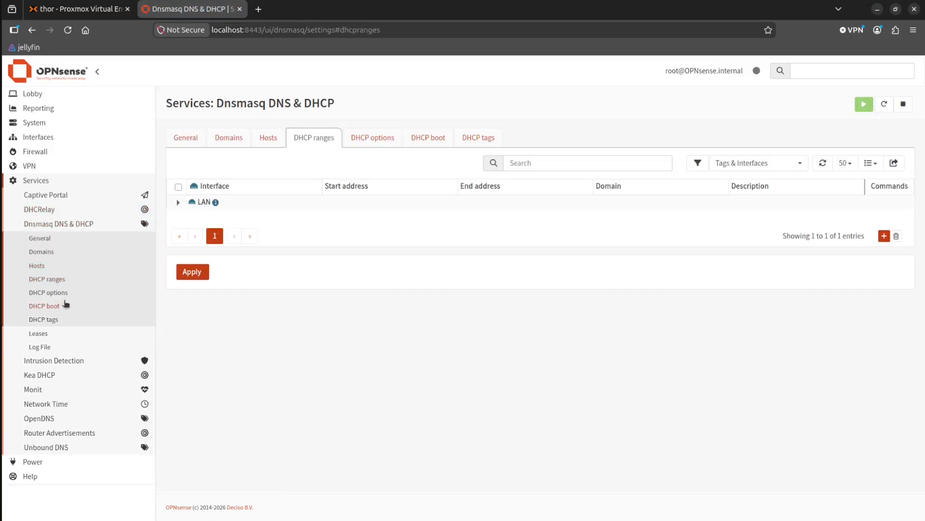
click(42, 253)
click(41, 266)
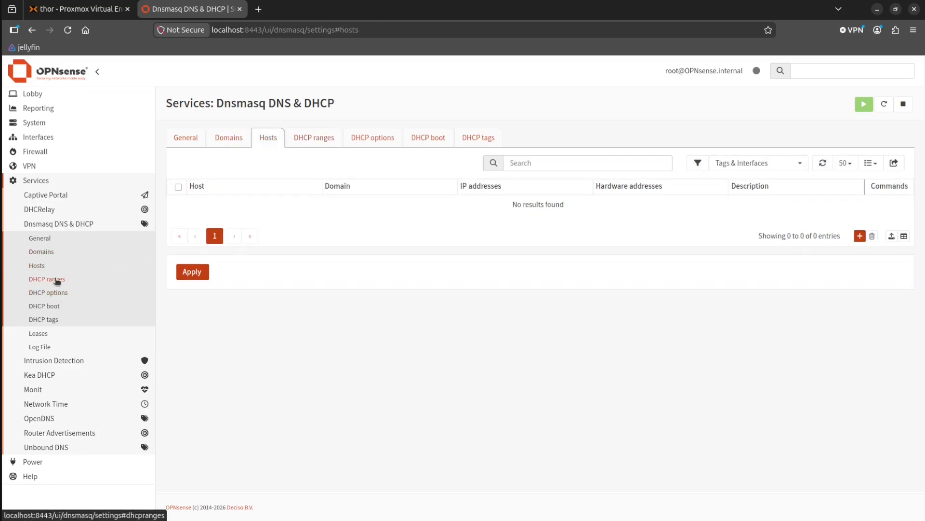
click(57, 279)
click(61, 292)
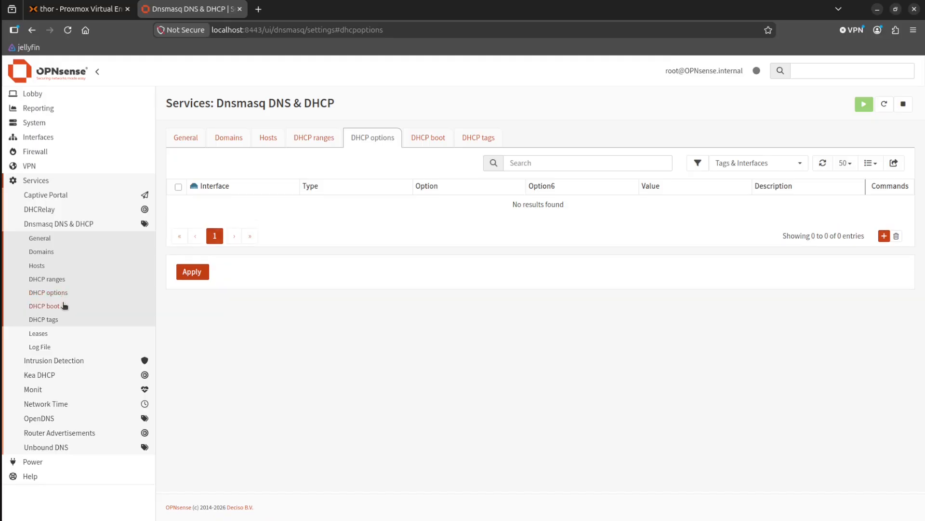
click(64, 305)
click(64, 320)
click(63, 333)
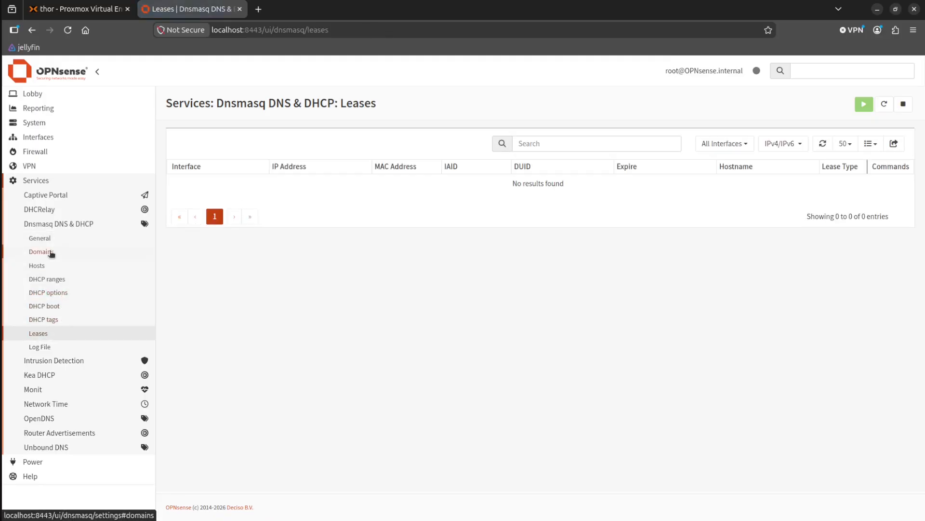
Examine the Kea DHCP service: its Control Agent, the Kea DHCPv4 settings and subnets, and the DHCPv4 leases.
click(46, 228)
click(60, 243)
click(61, 242)
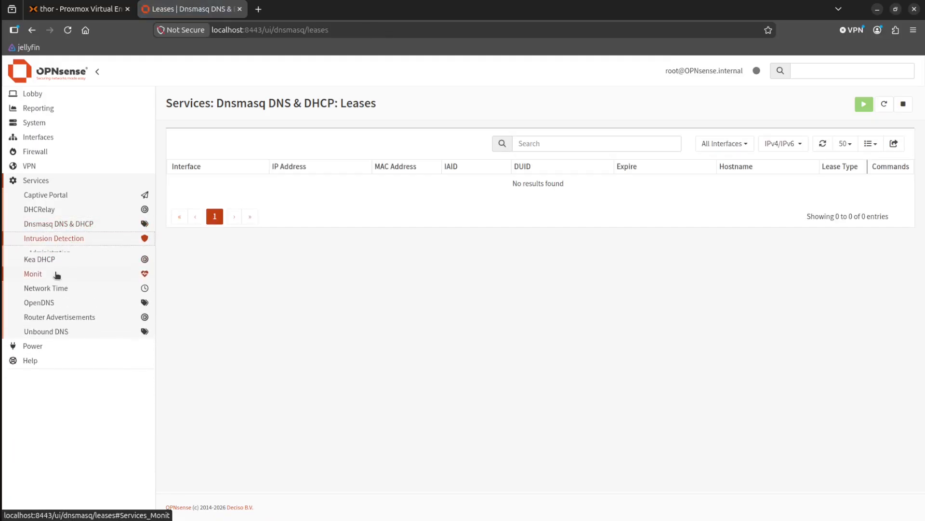
click(48, 269)
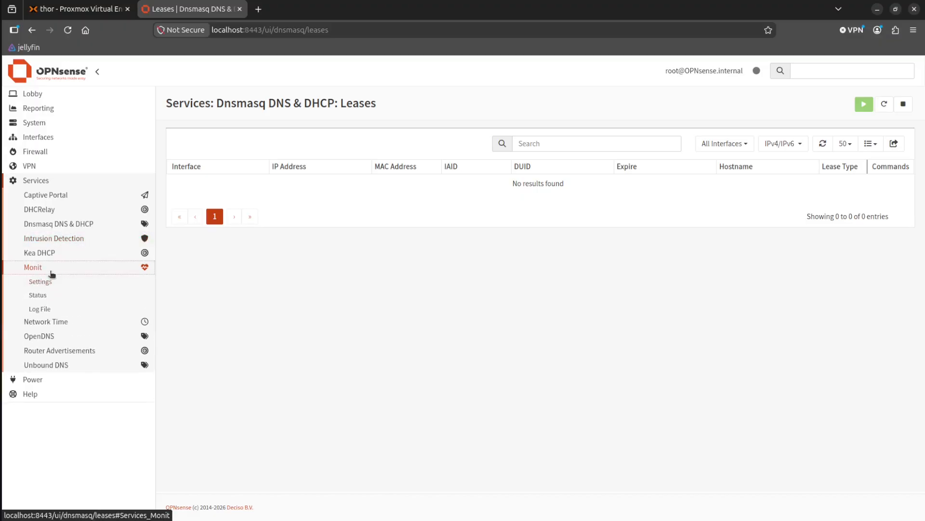
click(46, 253)
click(66, 268)
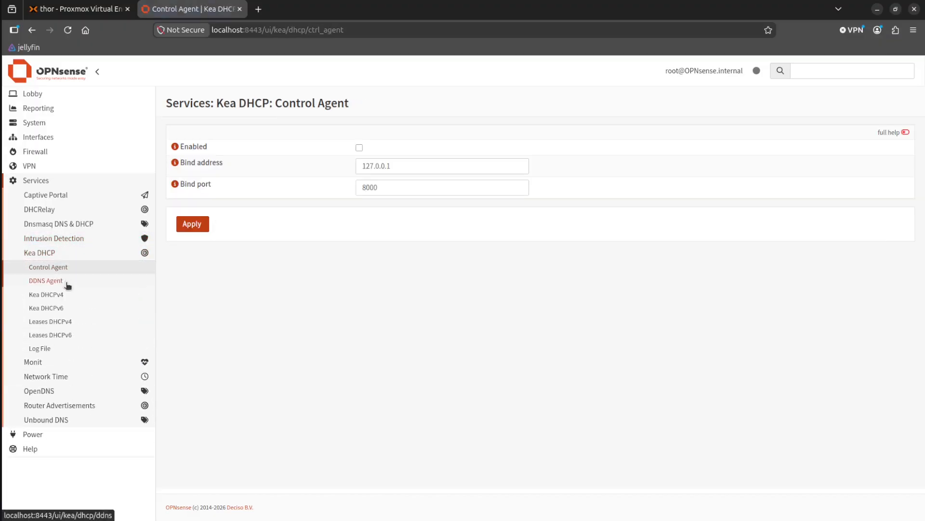
click(68, 295)
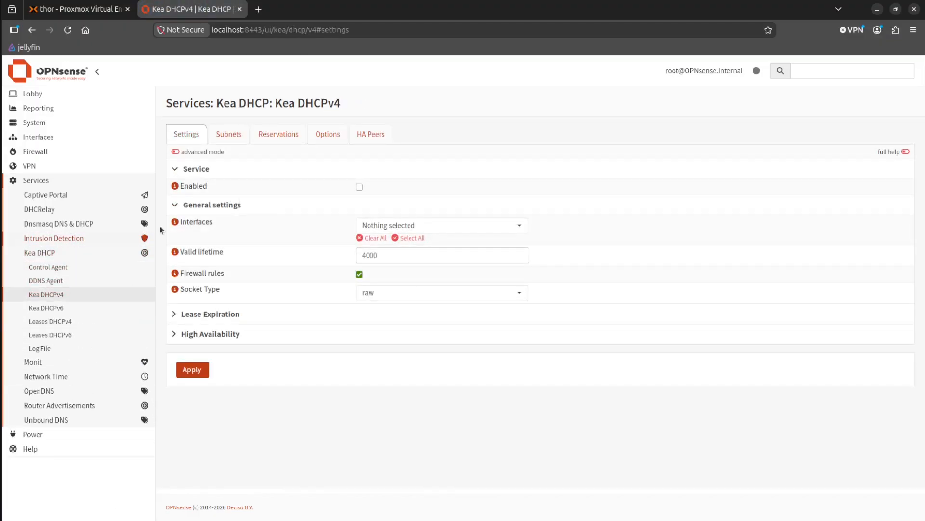
click(227, 134)
click(202, 135)
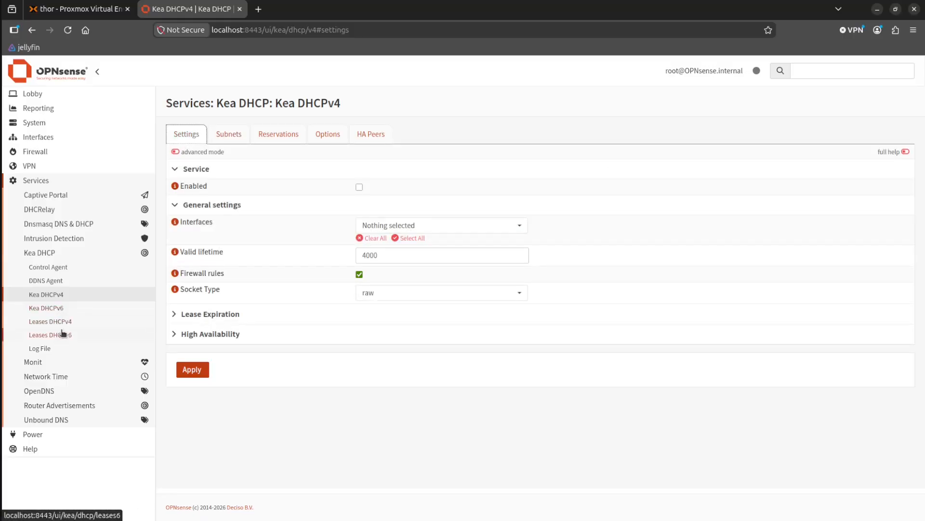
click(62, 322)
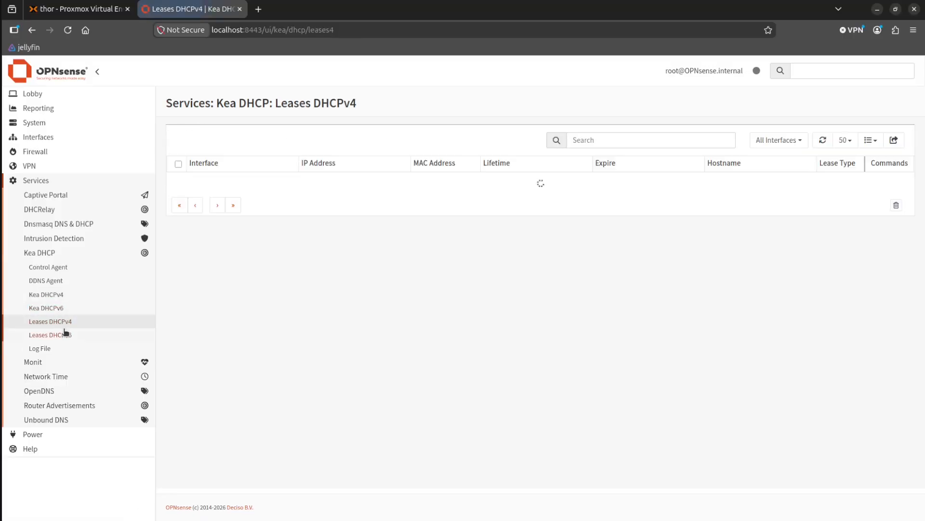
Return to Dnsmasq DNS & DHCP and examine its general settings, from the interface selection to the ISC / KEA DHCP (legacy) section.
click(52, 366)
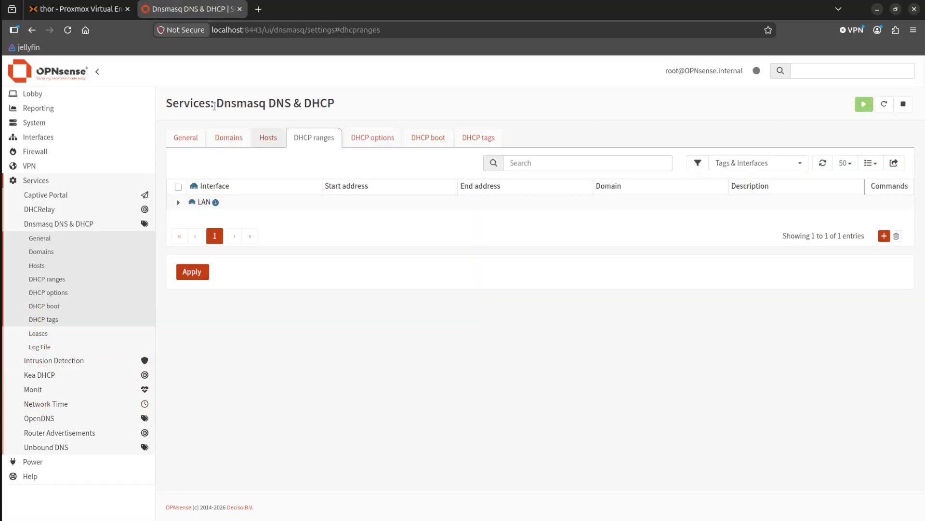
click(268, 136)
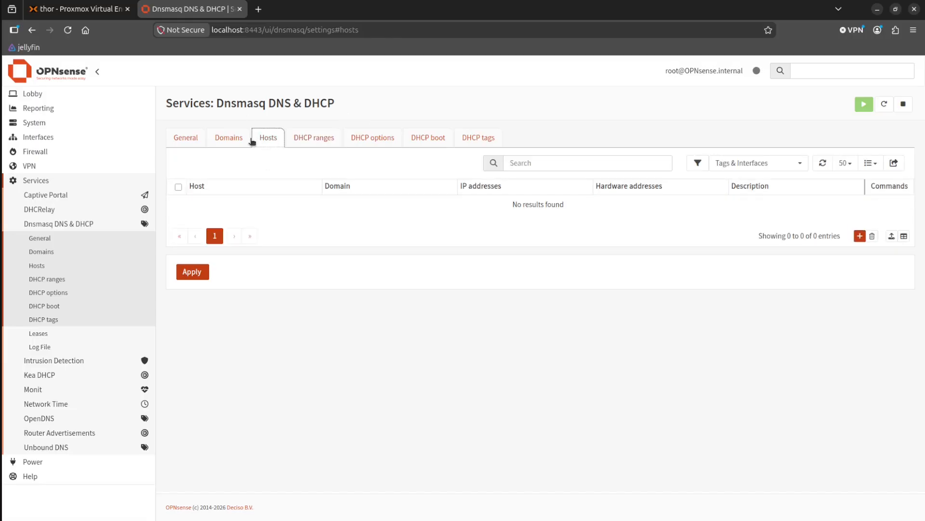
click(235, 138)
click(186, 138)
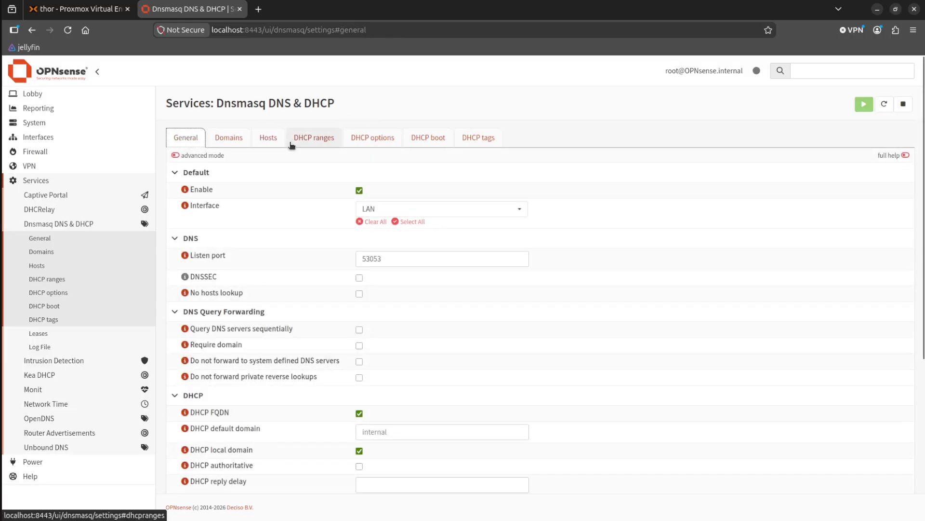
scroll(324, 230, down, 3)
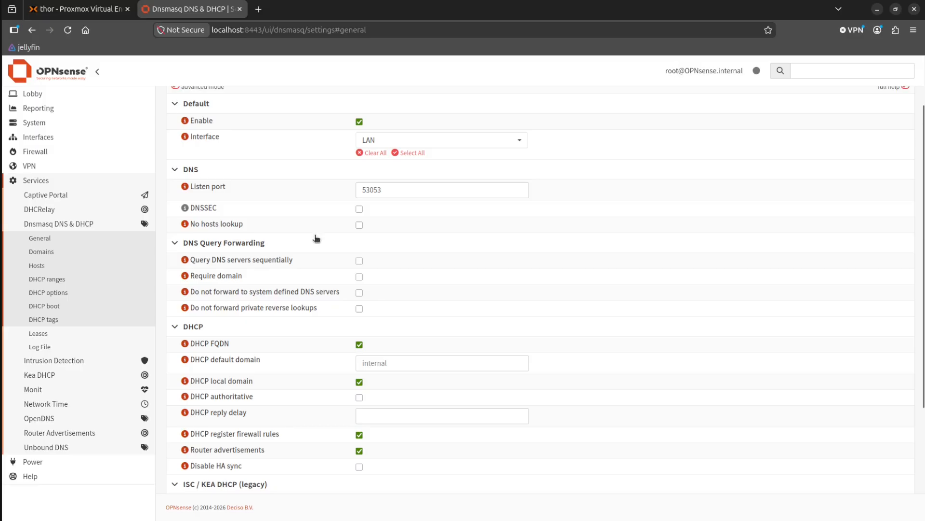
scroll(328, 251, up, 3)
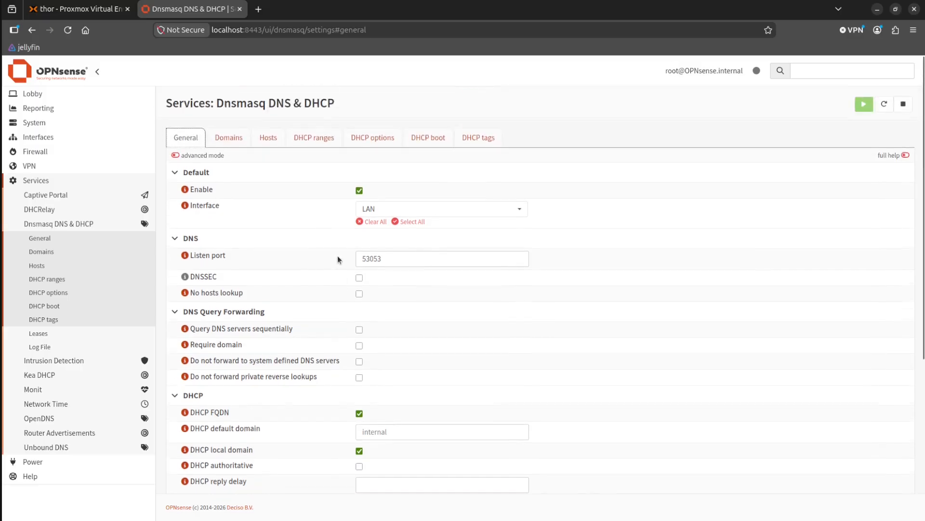
scroll(293, 228, down, 3)
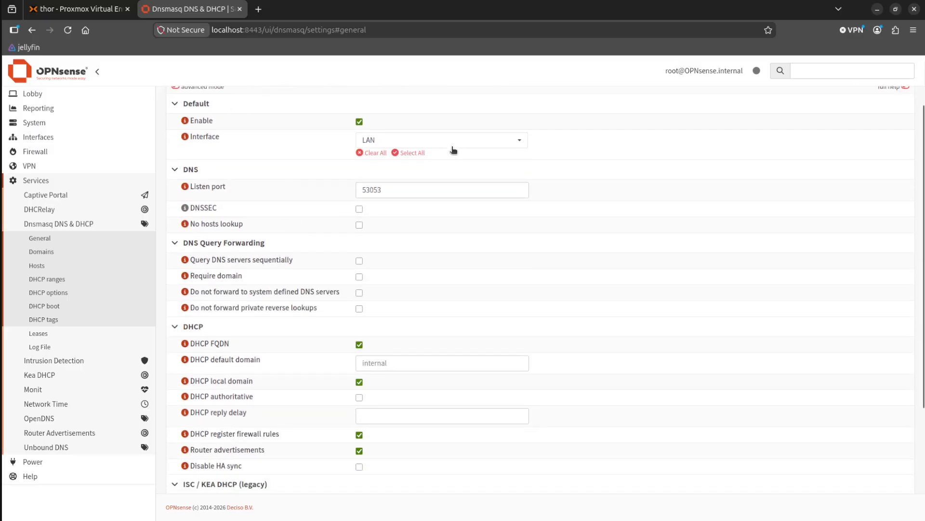
click(452, 143)
click(453, 144)
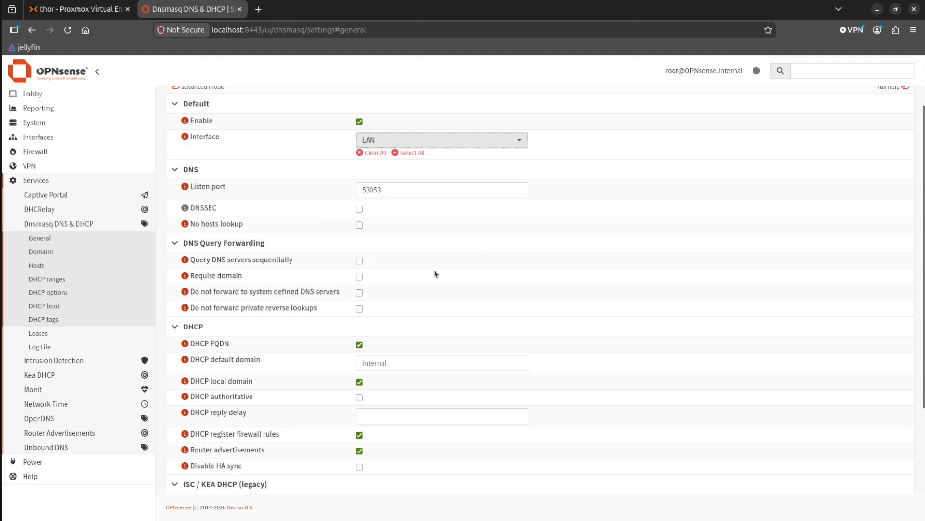
scroll(434, 273, down, 6)
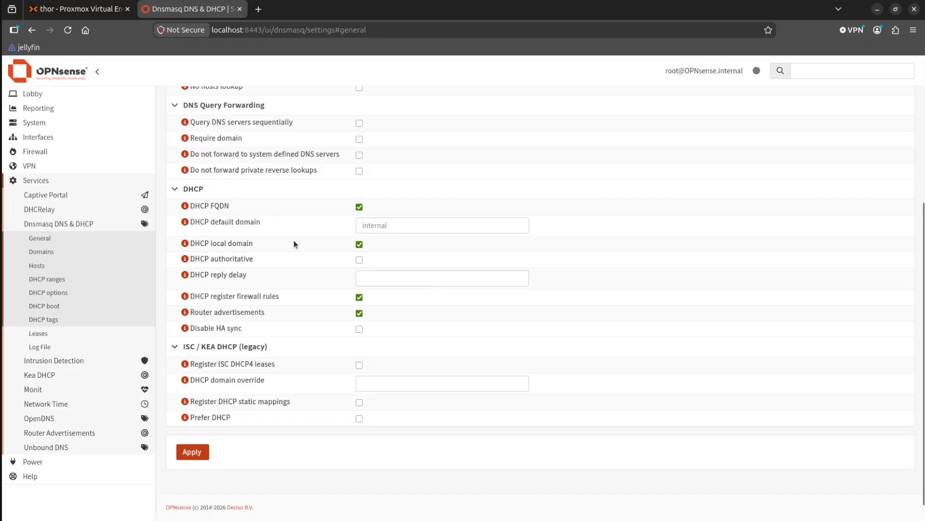
scroll(295, 295, down, 1)
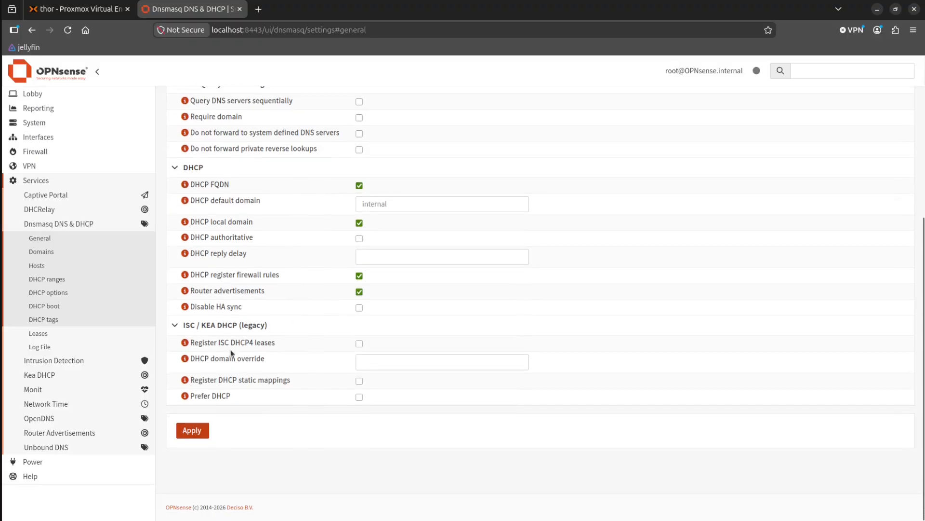
double_click(185, 327)
click(190, 395)
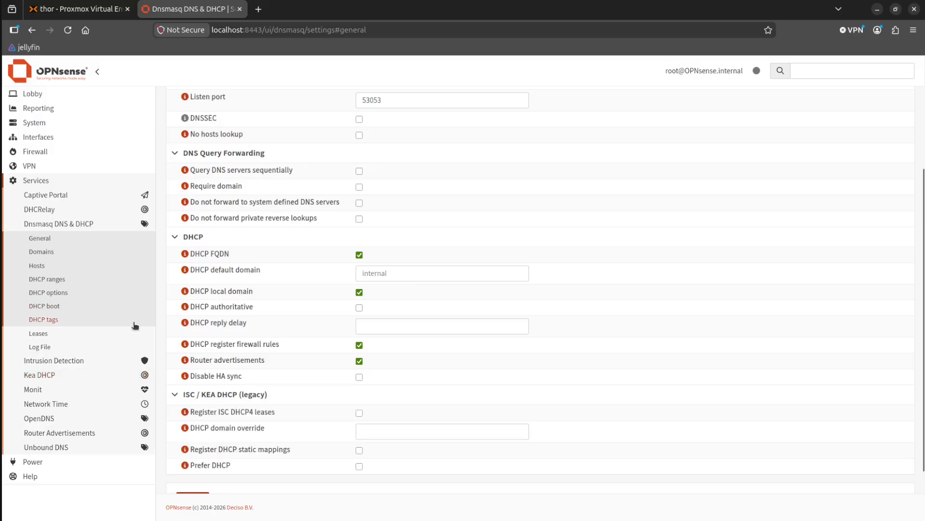
scroll(226, 393, down, 2)
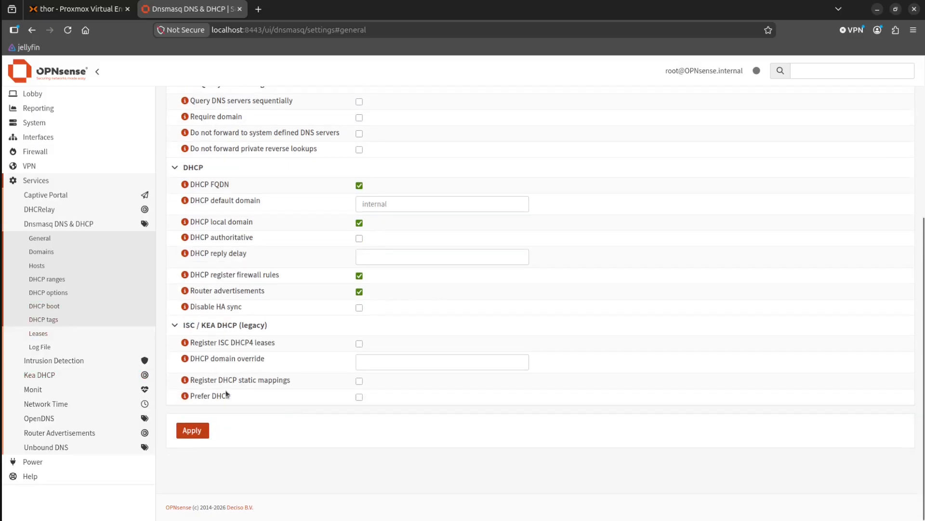
click(50, 224)
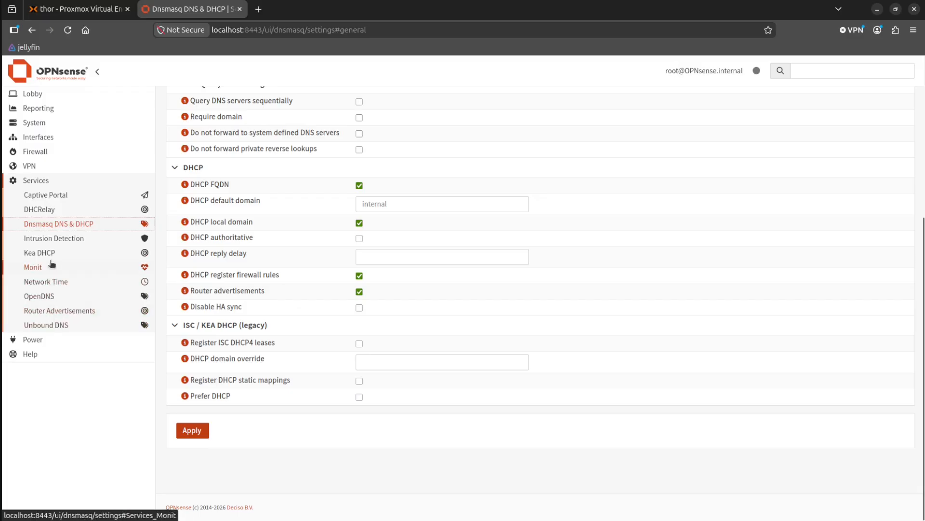
click(41, 180)
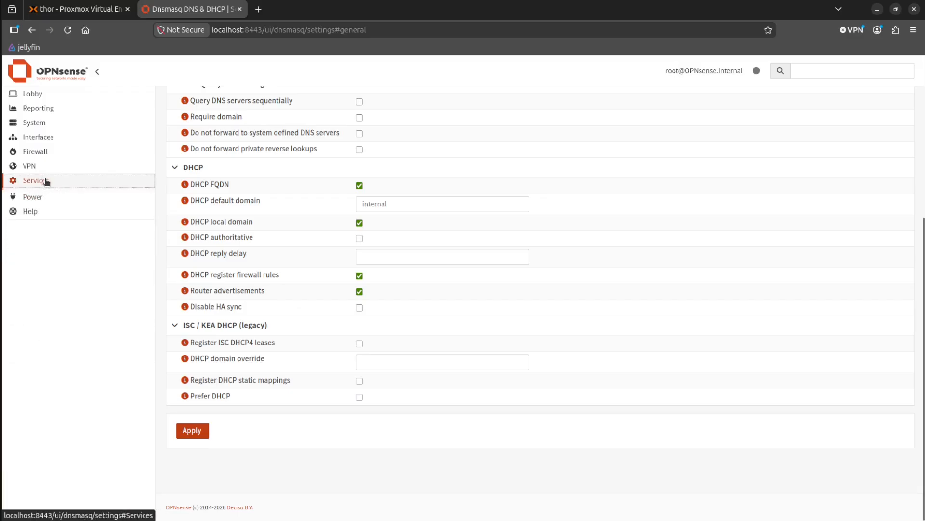
click(30, 165)
click(39, 169)
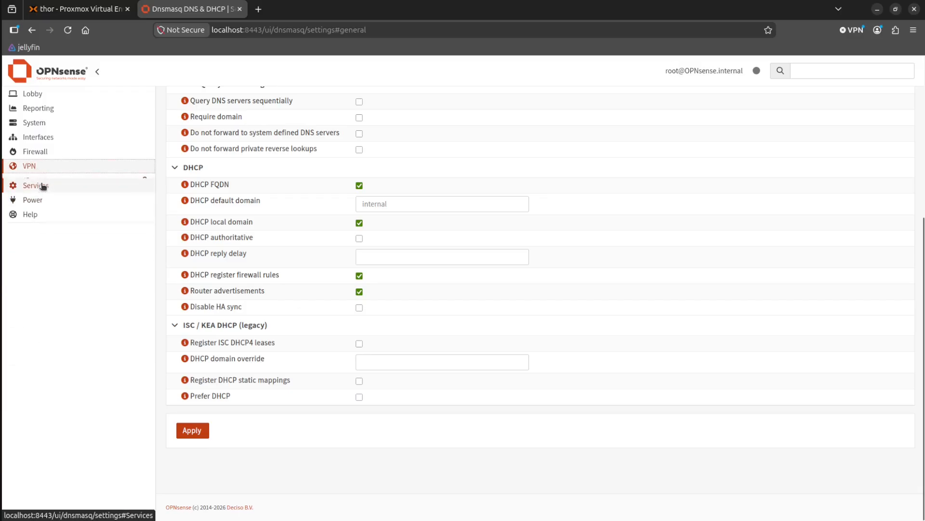
click(42, 185)
Start a new Dnsmasq DHCP range with start address 10.10.10.100 and end address 10.10.10.200.
scroll(82, 283, up, 1)
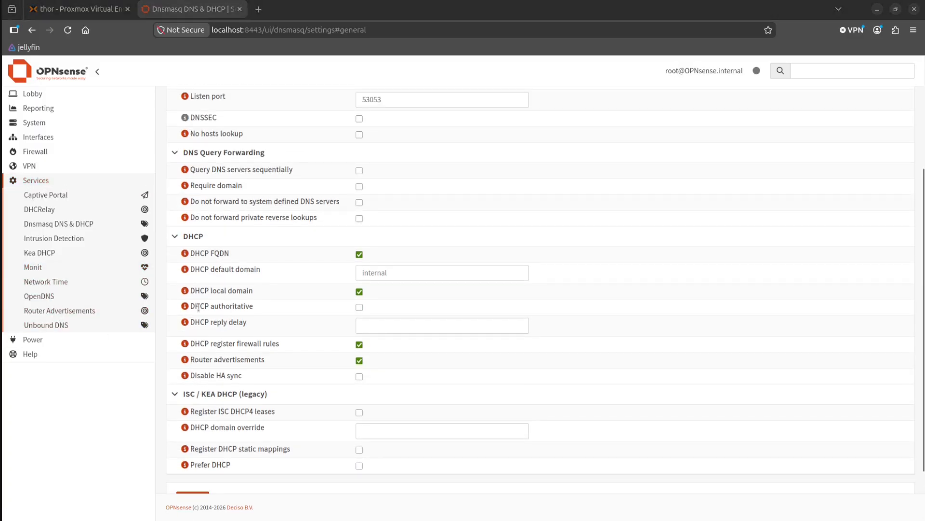
scroll(339, 286, up, 3)
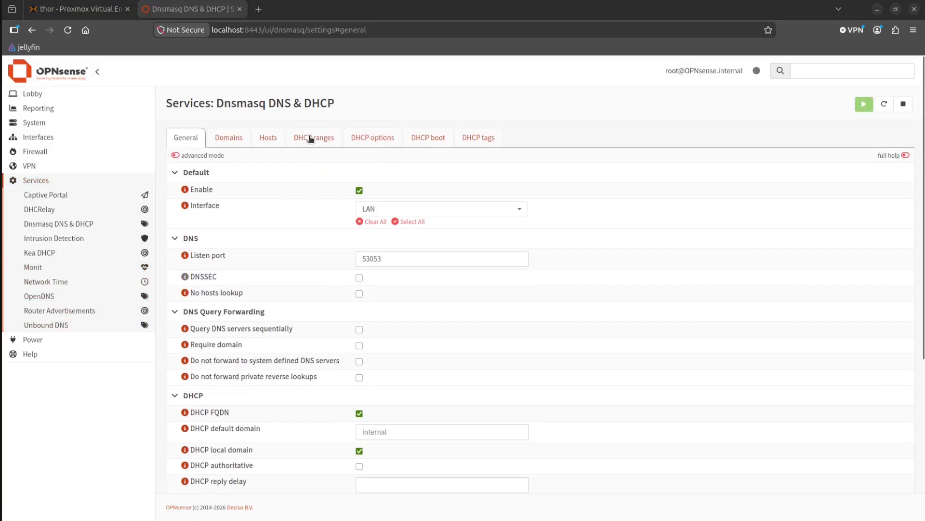
click(311, 140)
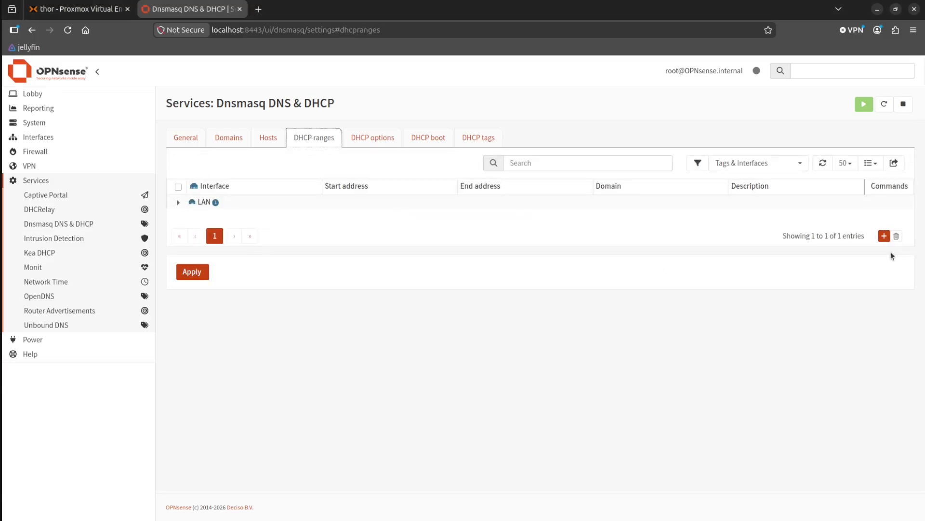
click(884, 236)
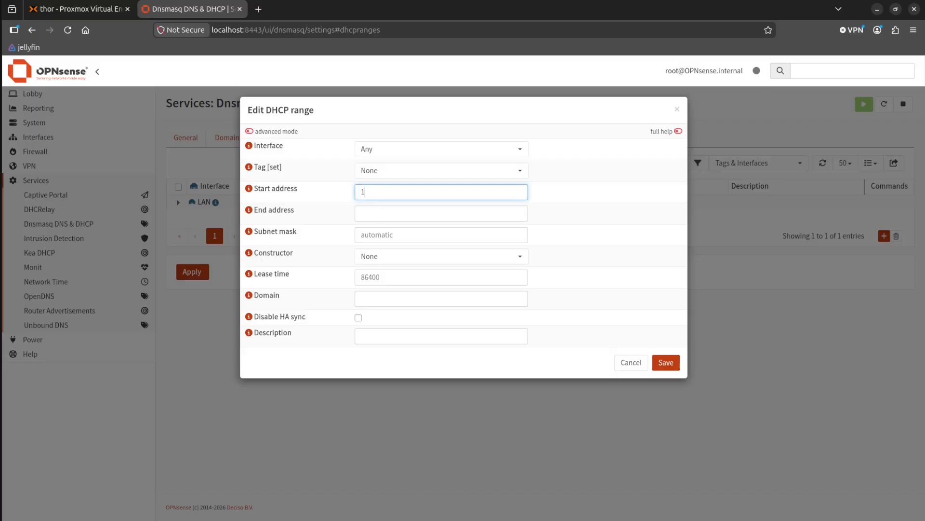
text(10.10.10.100)
key(Tab)
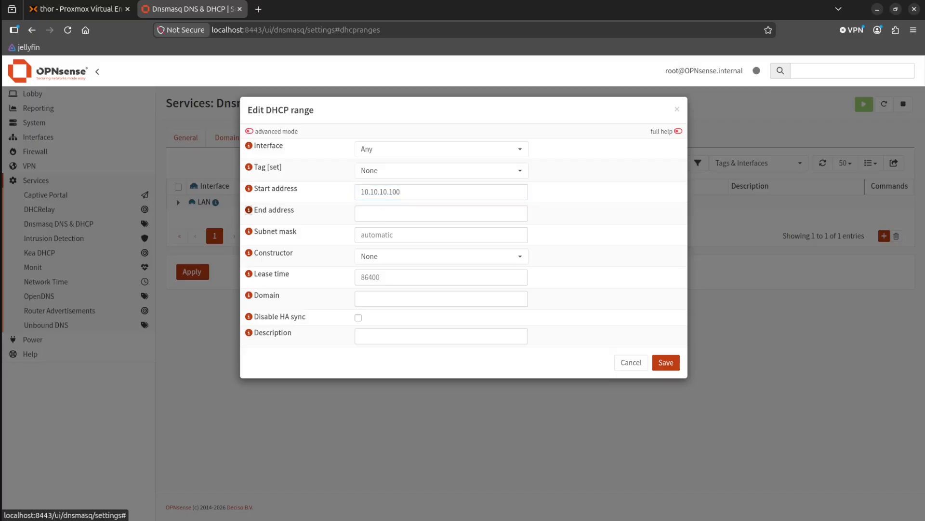
key(Tab)
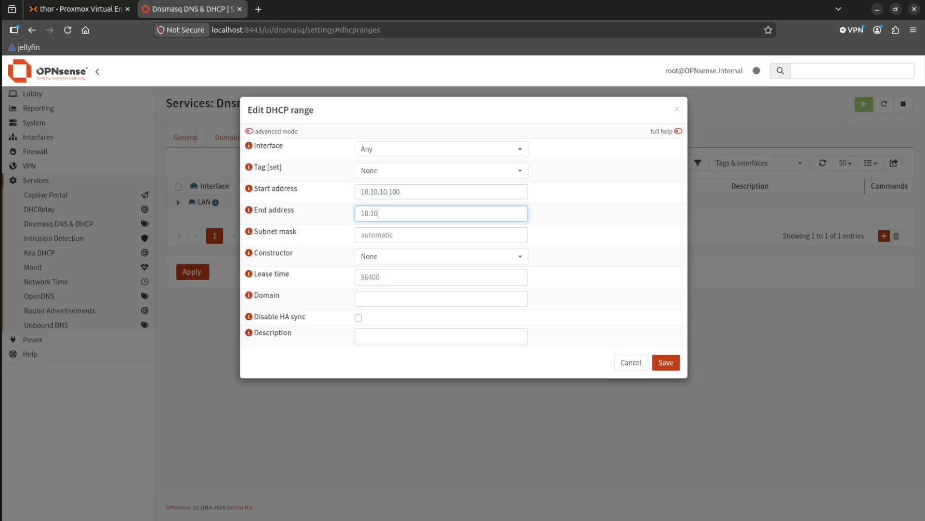
text(10.10.10.200)
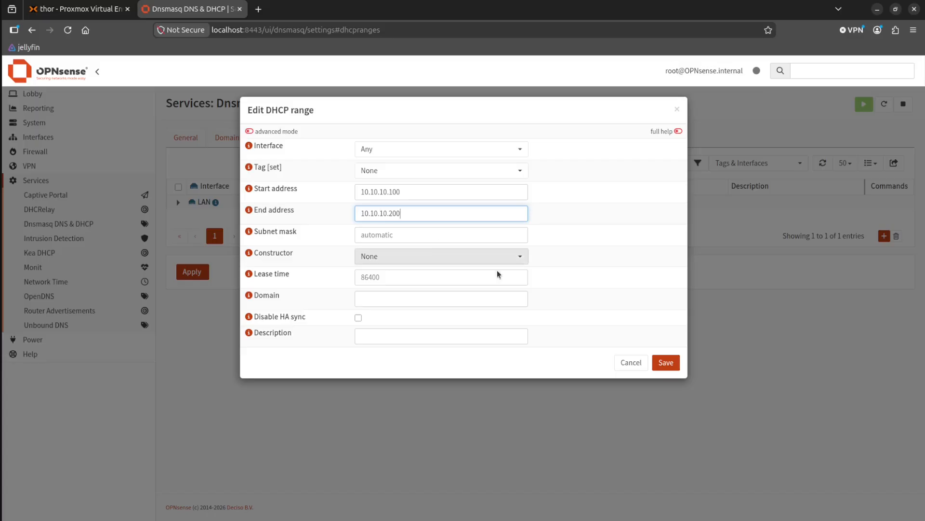
Try to save the DHCP range with subnet mask 24 and no constructor.
click(382, 235)
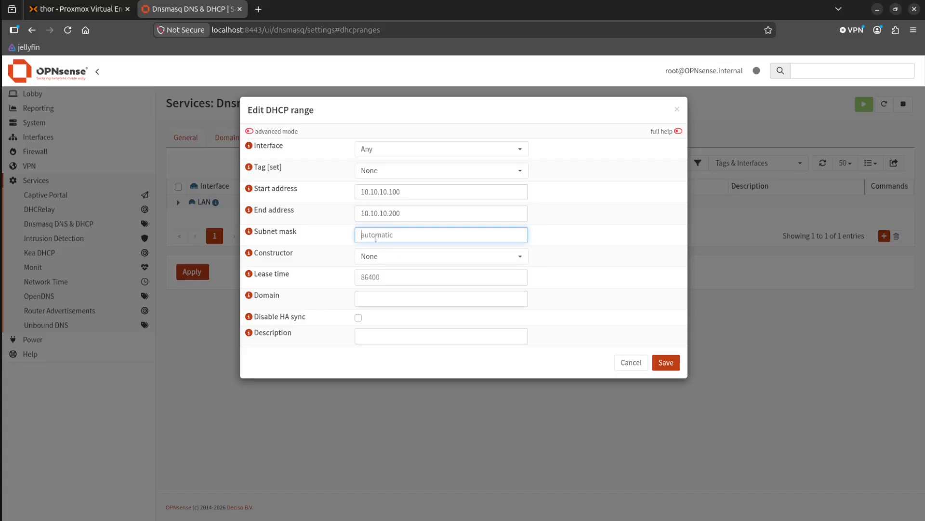
text(24)
click(405, 260)
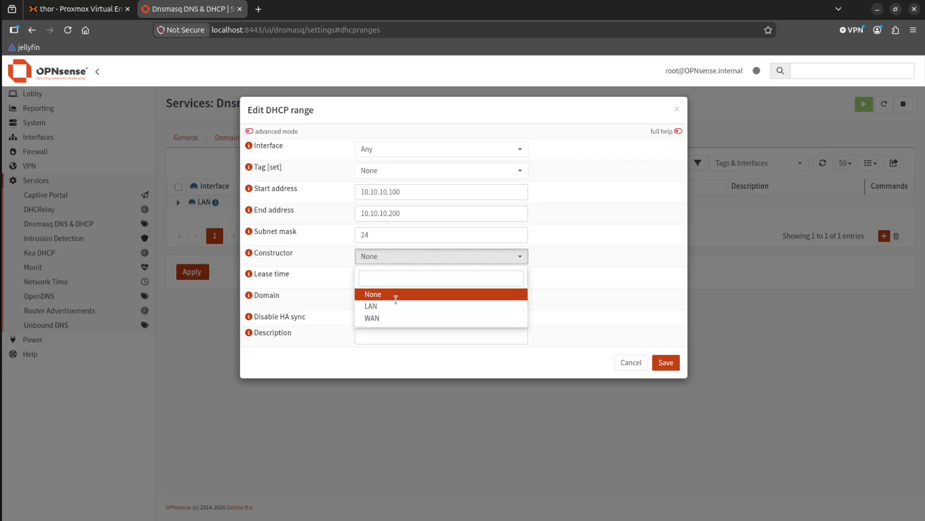
click(317, 342)
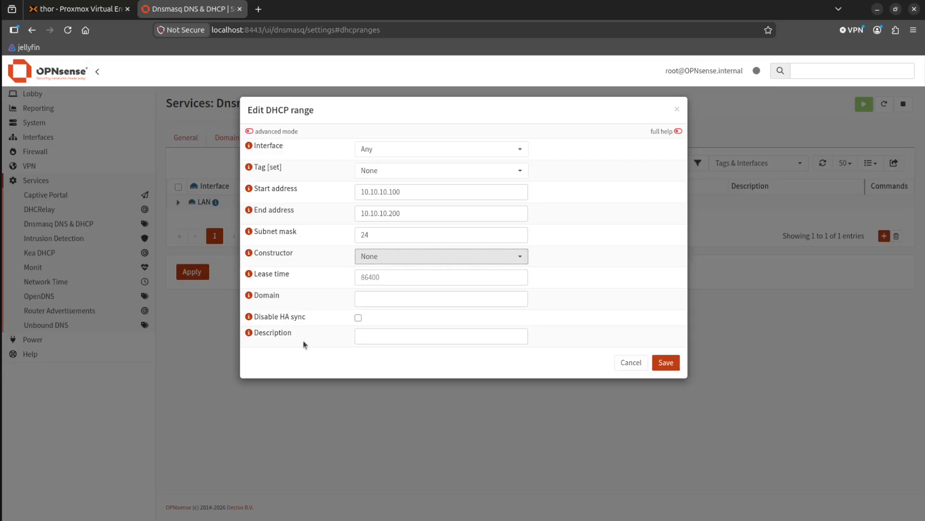
click(666, 362)
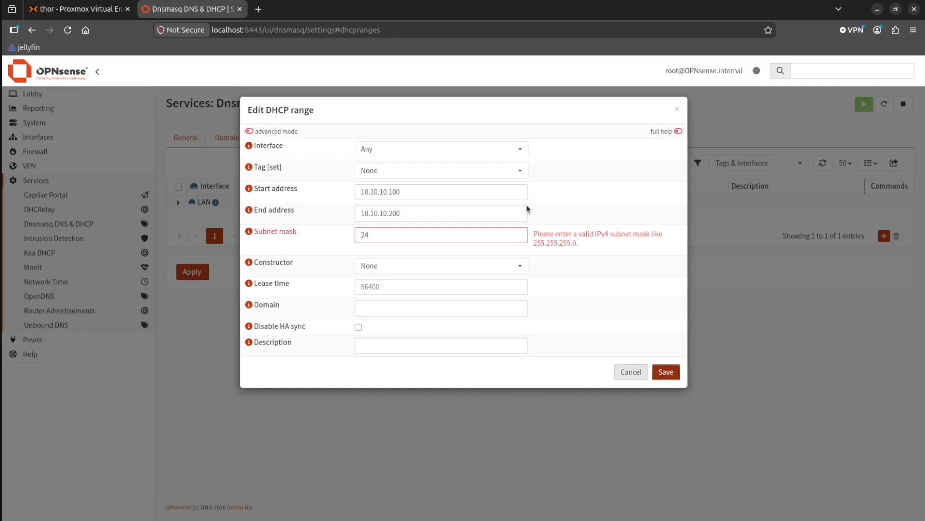
Clear the subnet mask so it is determined automatically, and save the DHCP range.
double_click(464, 236)
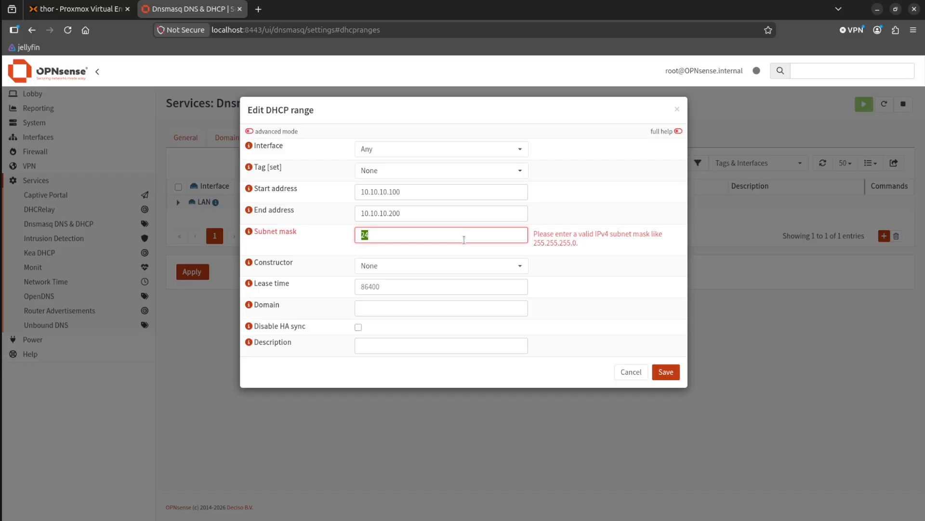
key(BackSpace)
key(Tab)
click(666, 372)
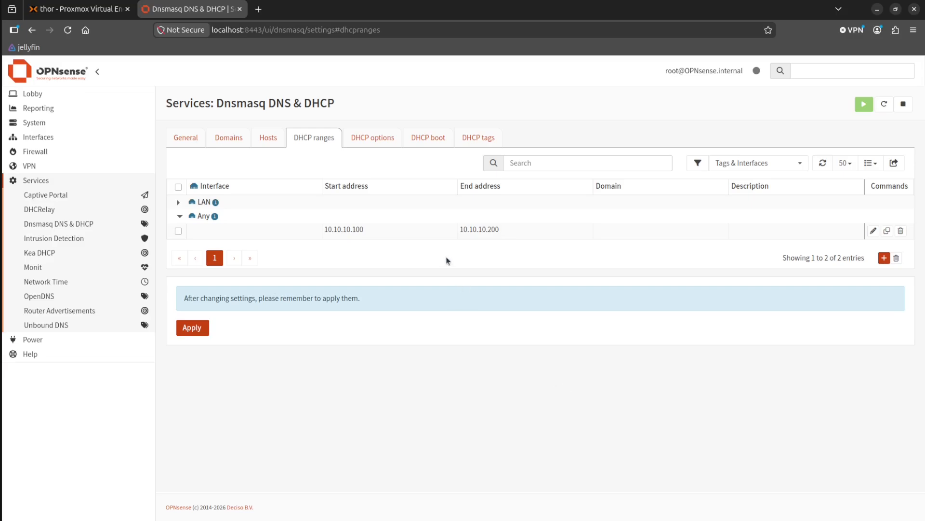
Examine the fields of a new Dnsmasq DHCP option, from interface and type to option, option6 and tag, and discard it.
click(376, 142)
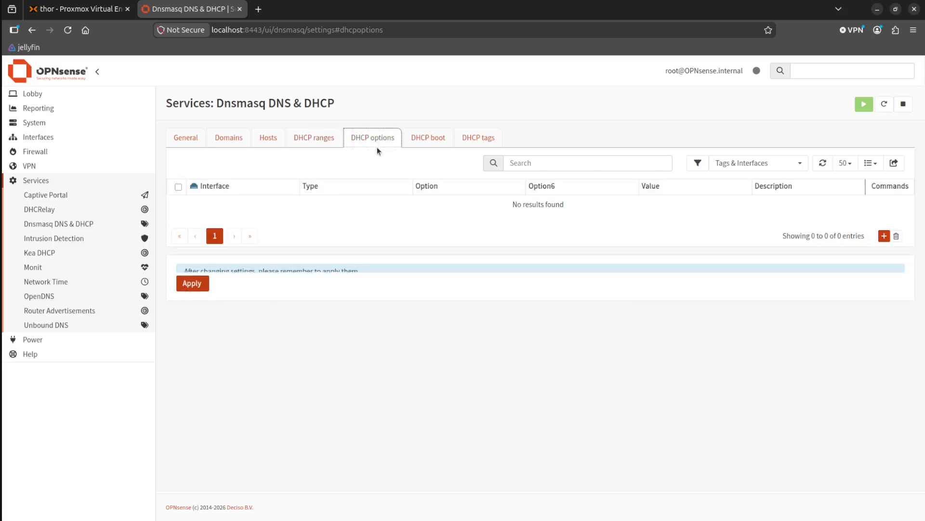
click(884, 236)
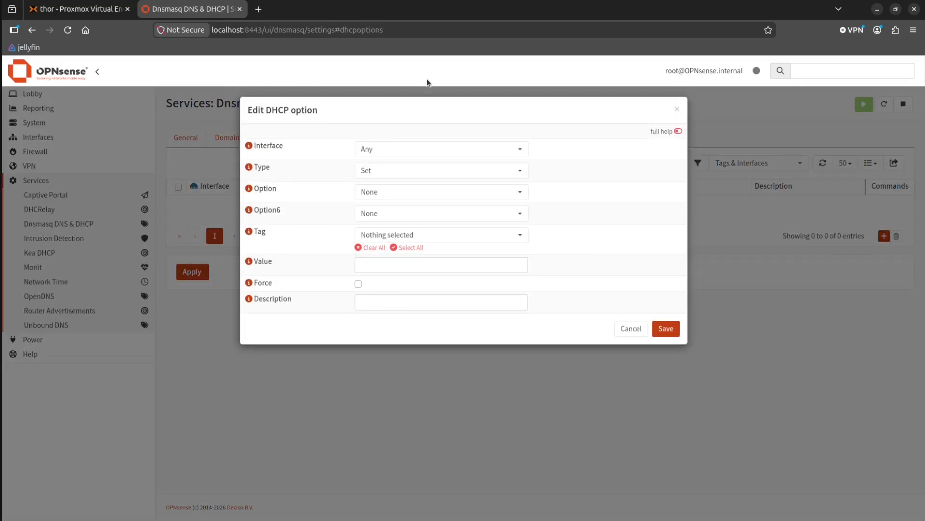
click(410, 153)
click(410, 153)
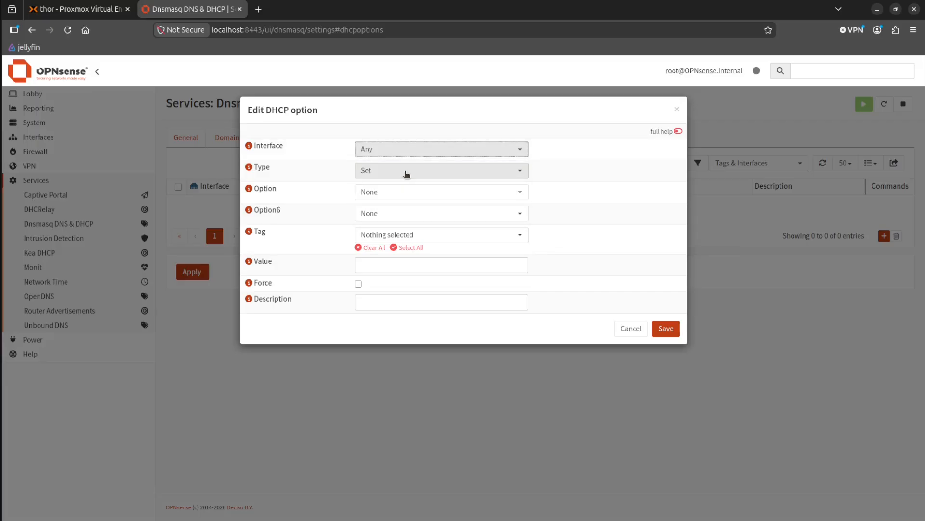
click(406, 174)
click(406, 174)
click(405, 193)
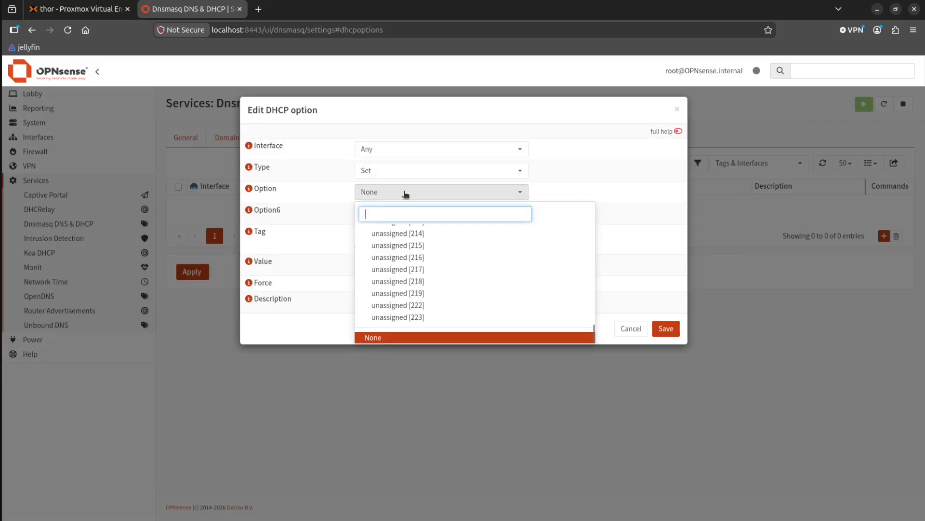
click(405, 193)
click(411, 220)
click(410, 217)
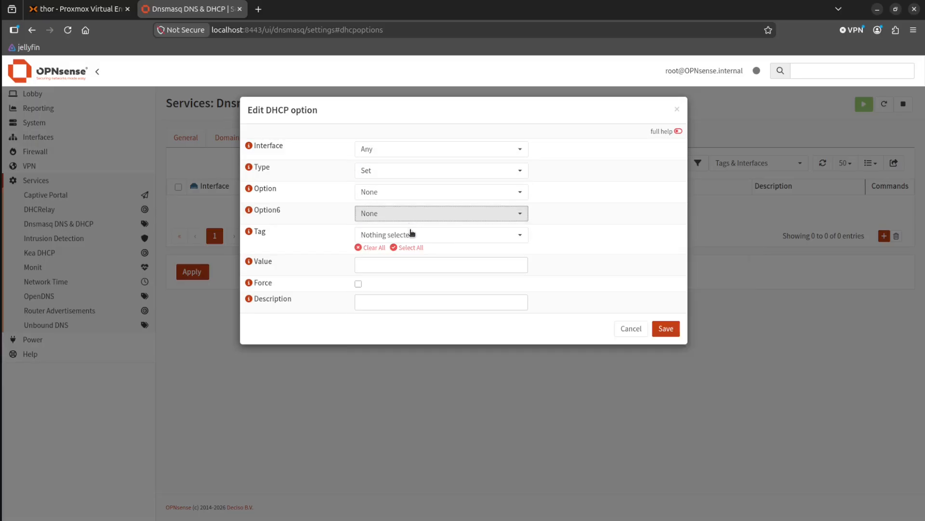
click(411, 235)
click(309, 311)
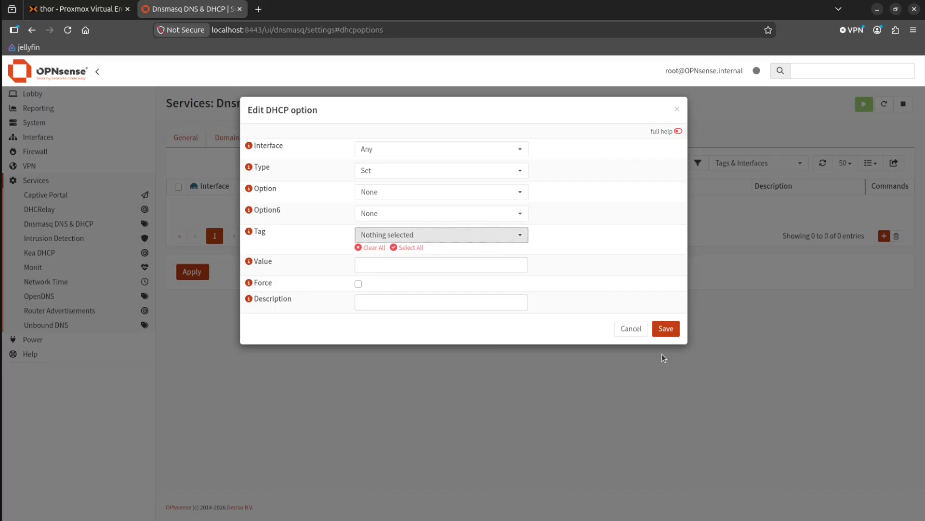
click(632, 329)
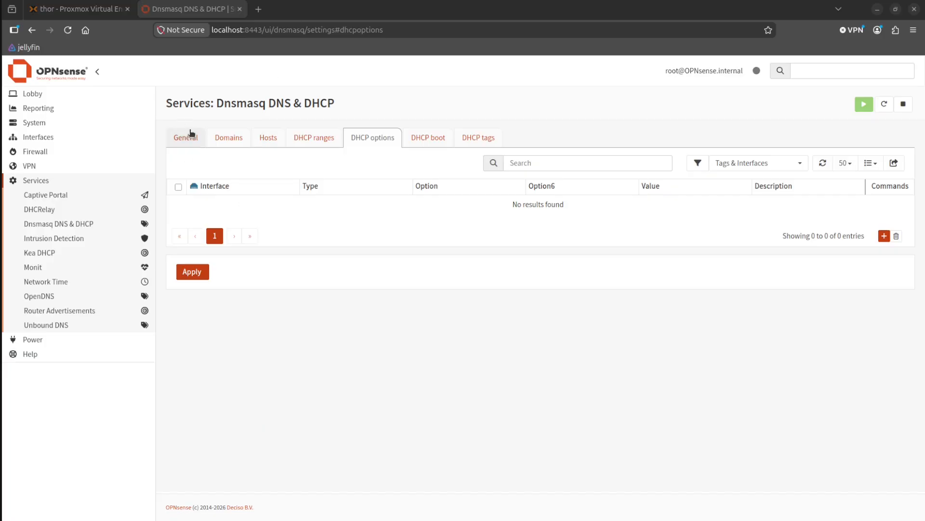
Return to the Dnsmasq general settings and examine the available VPN services, including the WireGuard entries.
click(200, 144)
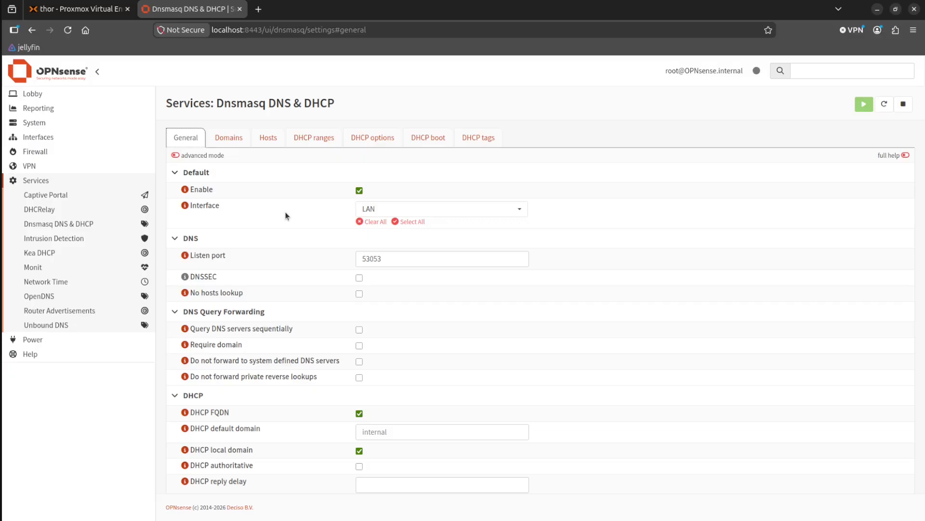
click(40, 168)
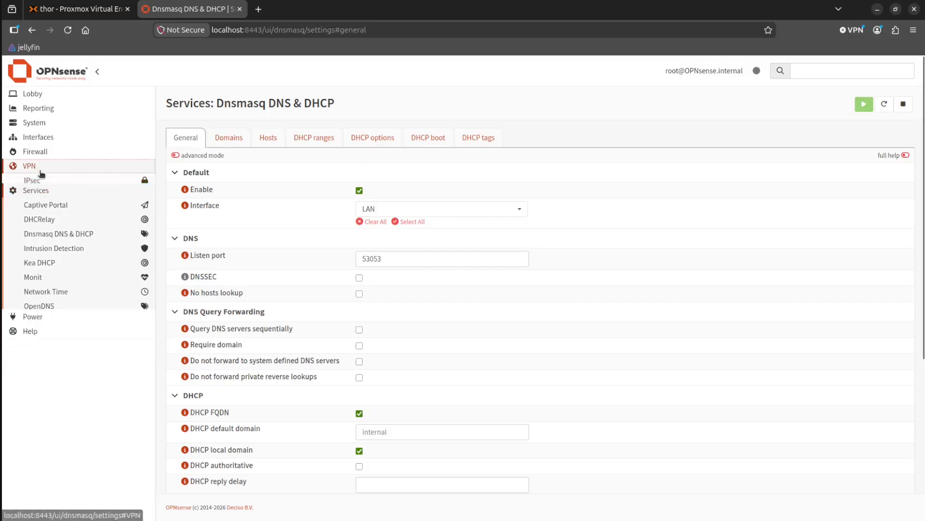
click(36, 169)
click(51, 184)
click(44, 171)
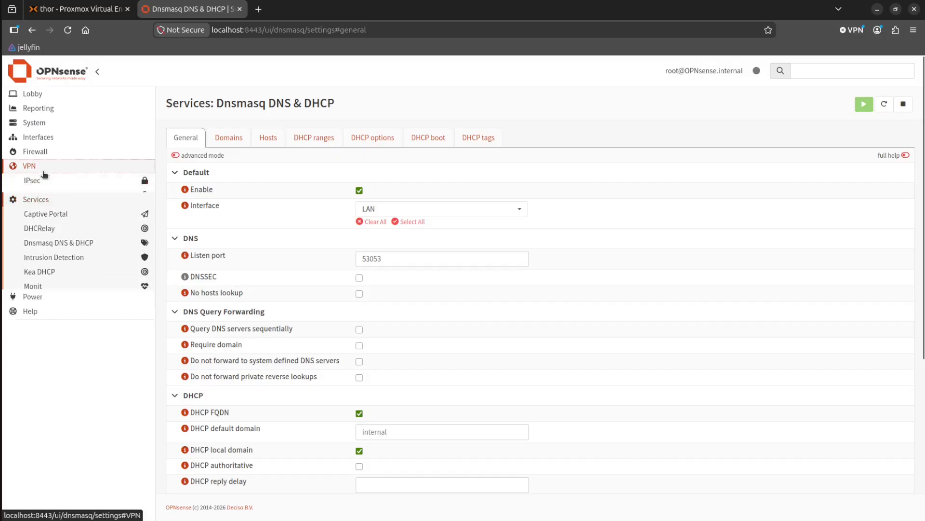
click(41, 208)
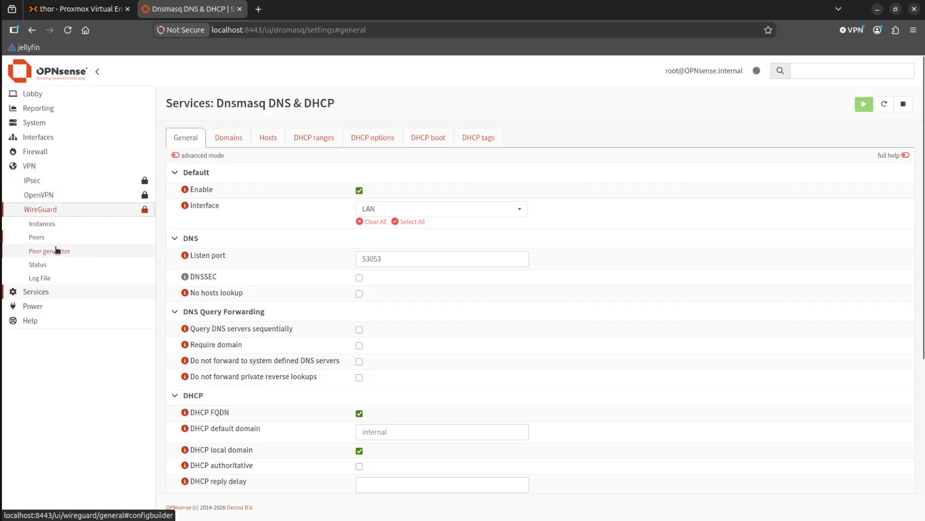
click(38, 166)
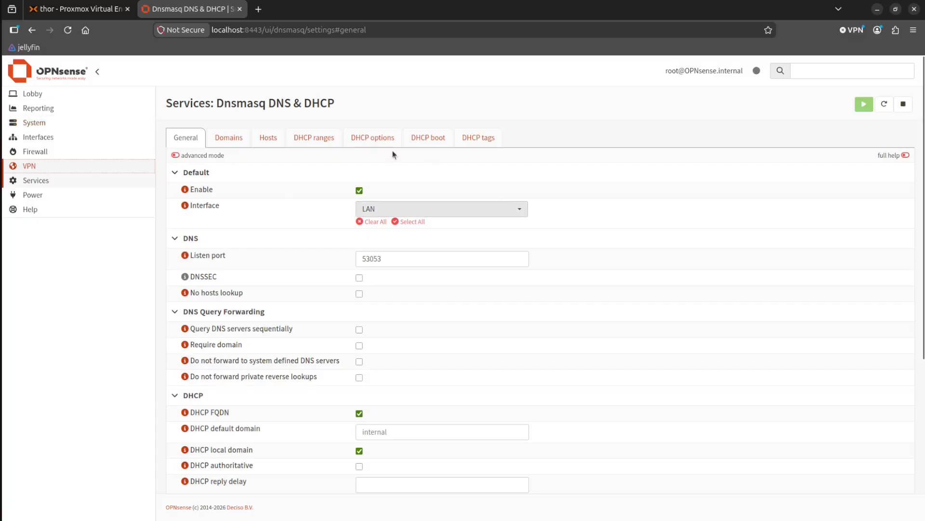
Look through the Reporting entries and return to the Lobby dashboard to examine its widgets.
click(38, 108)
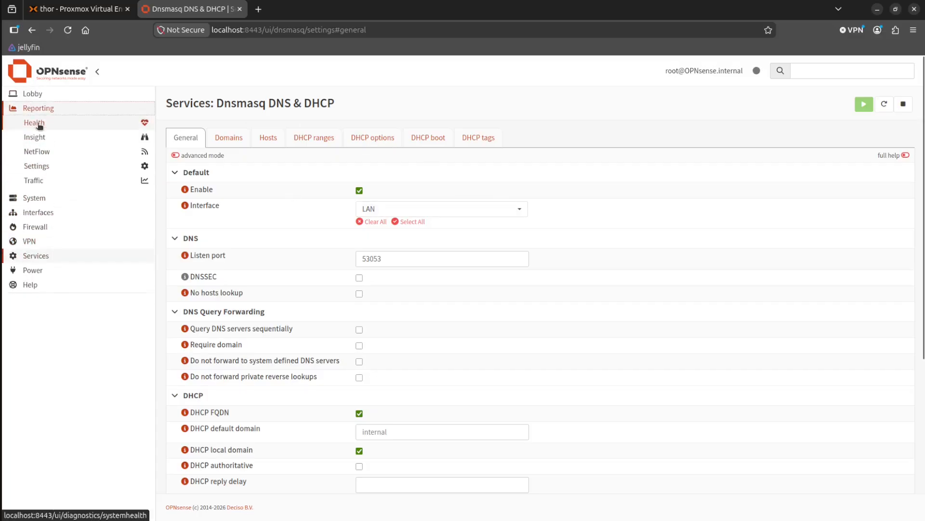
click(34, 93)
click(46, 183)
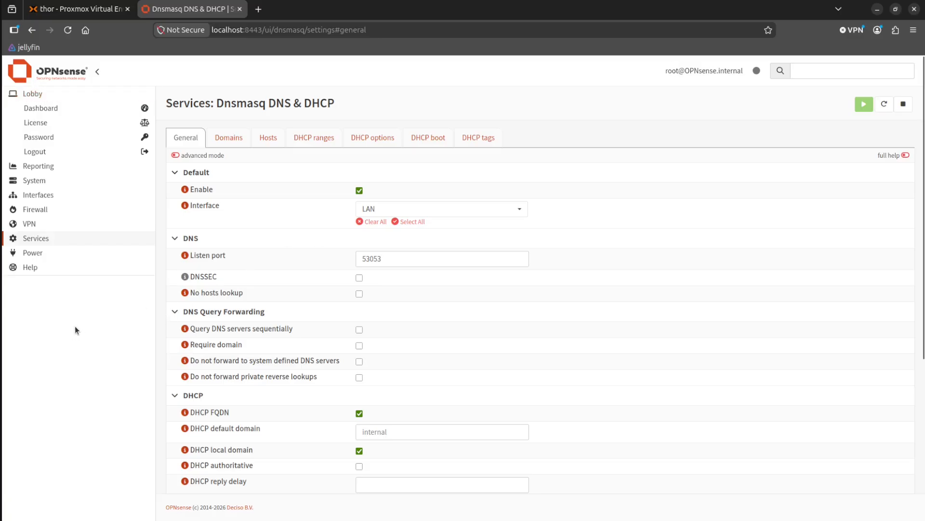
click(53, 108)
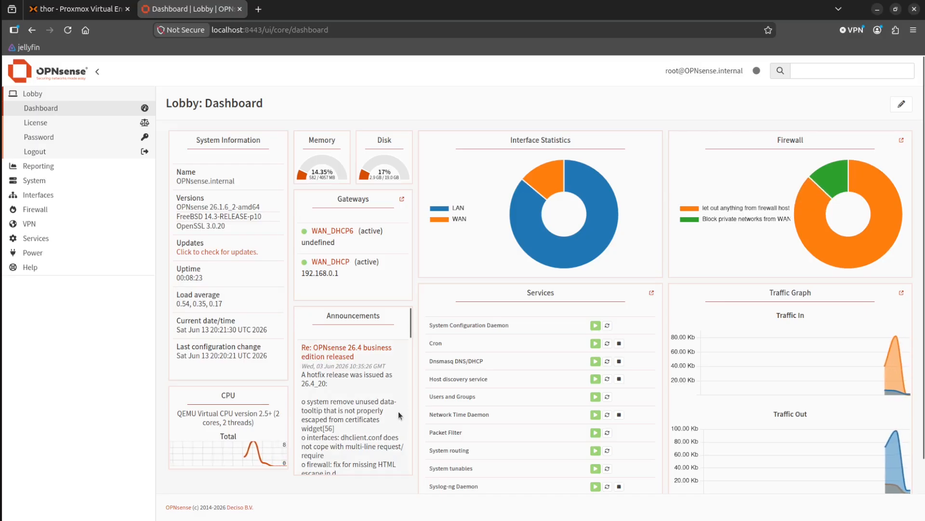
scroll(358, 439, down, 2)
scroll(367, 437, up, 2)
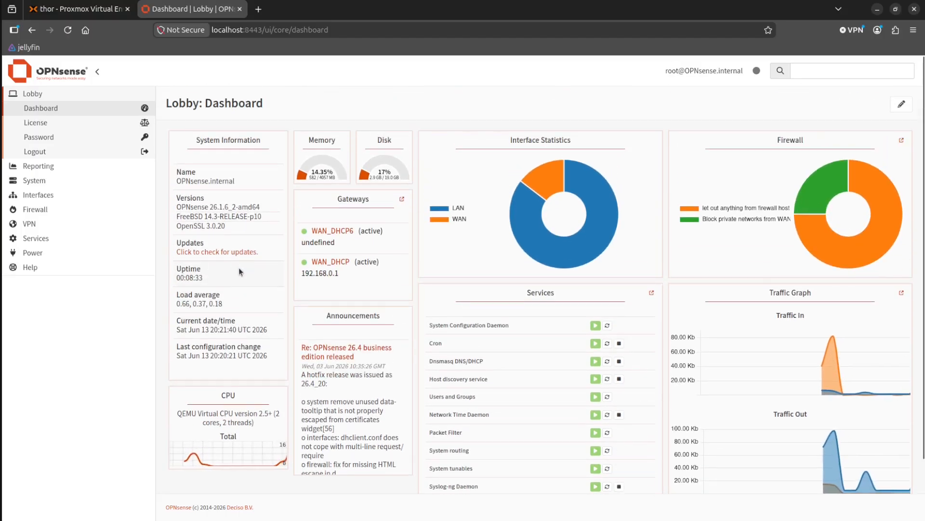
click(42, 93)
click(278, 31)
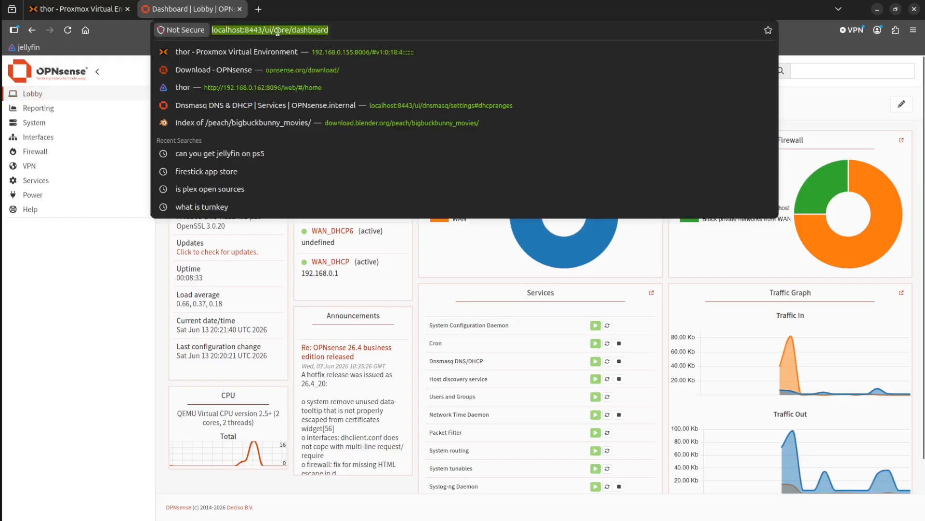
click(45, 464)
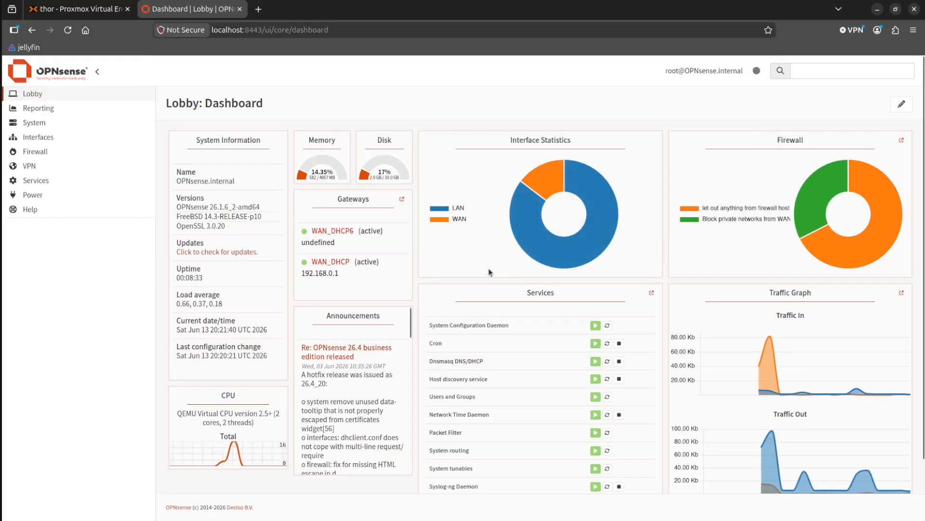